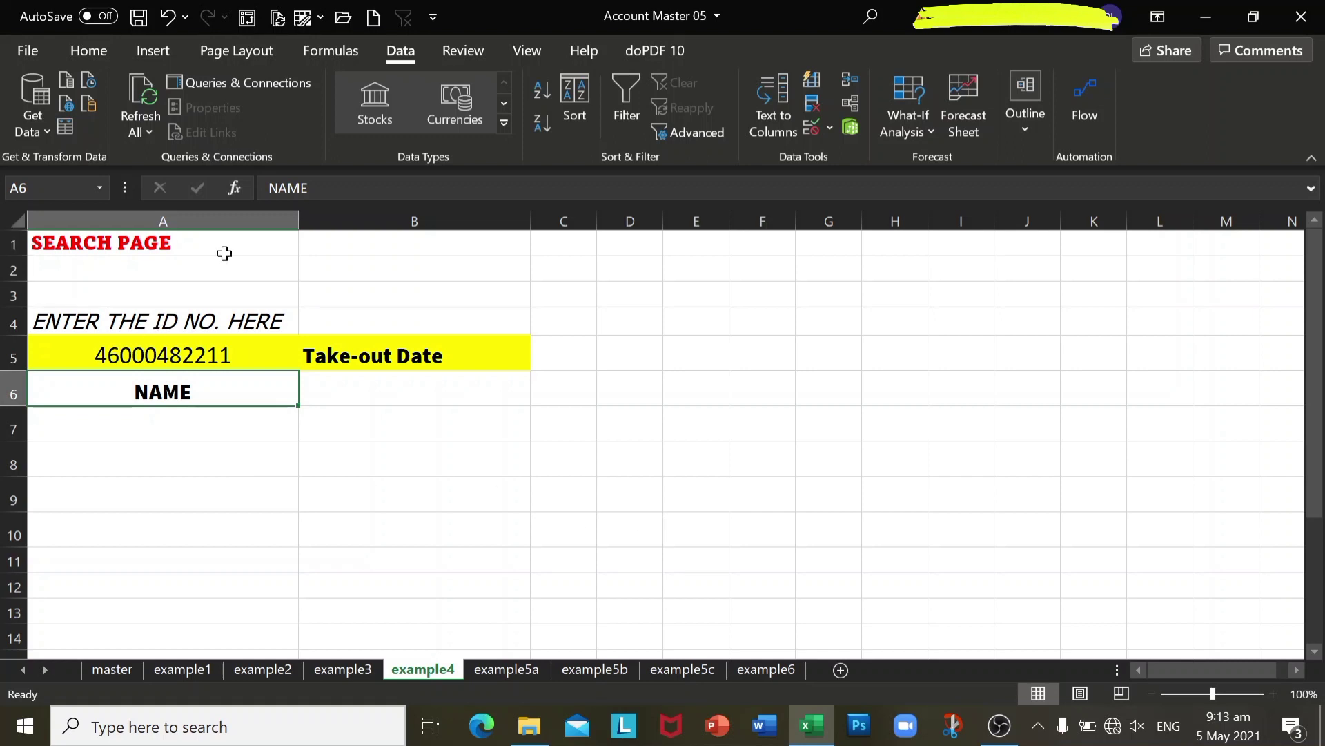
click(190, 357)
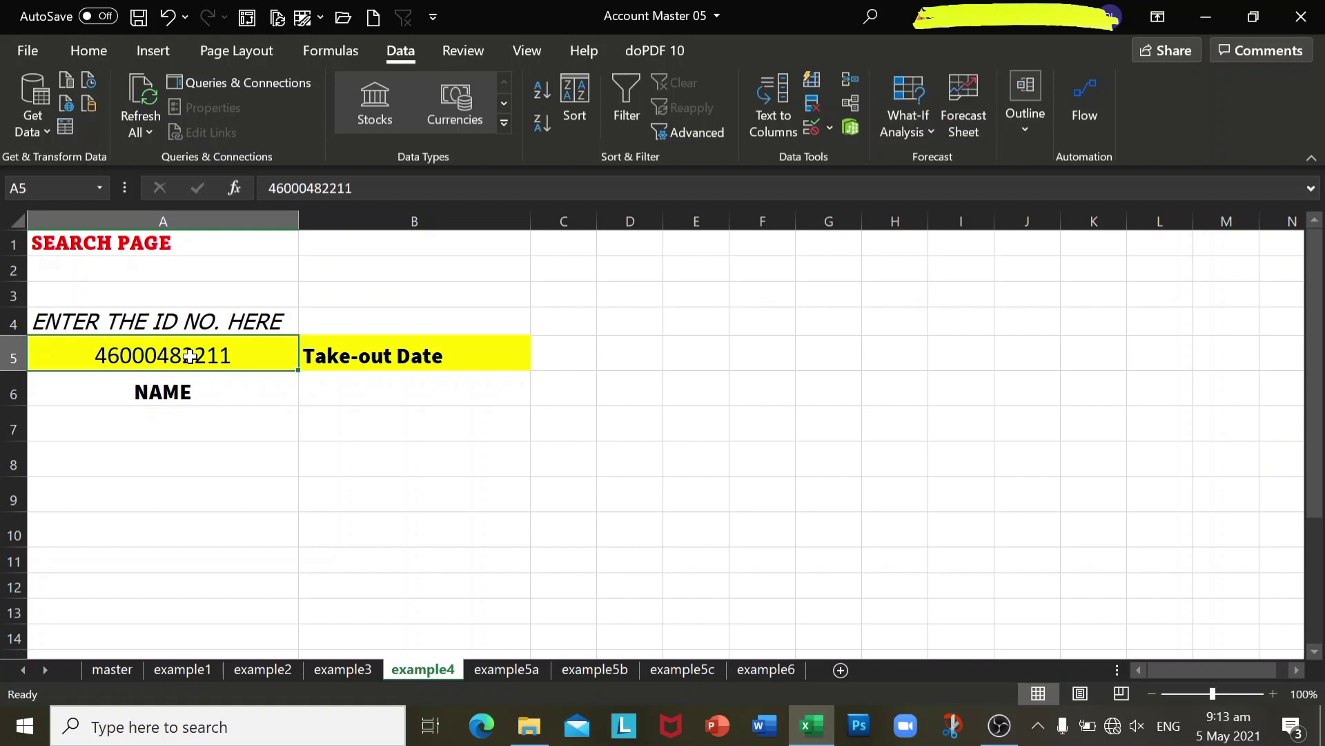
click(207, 392)
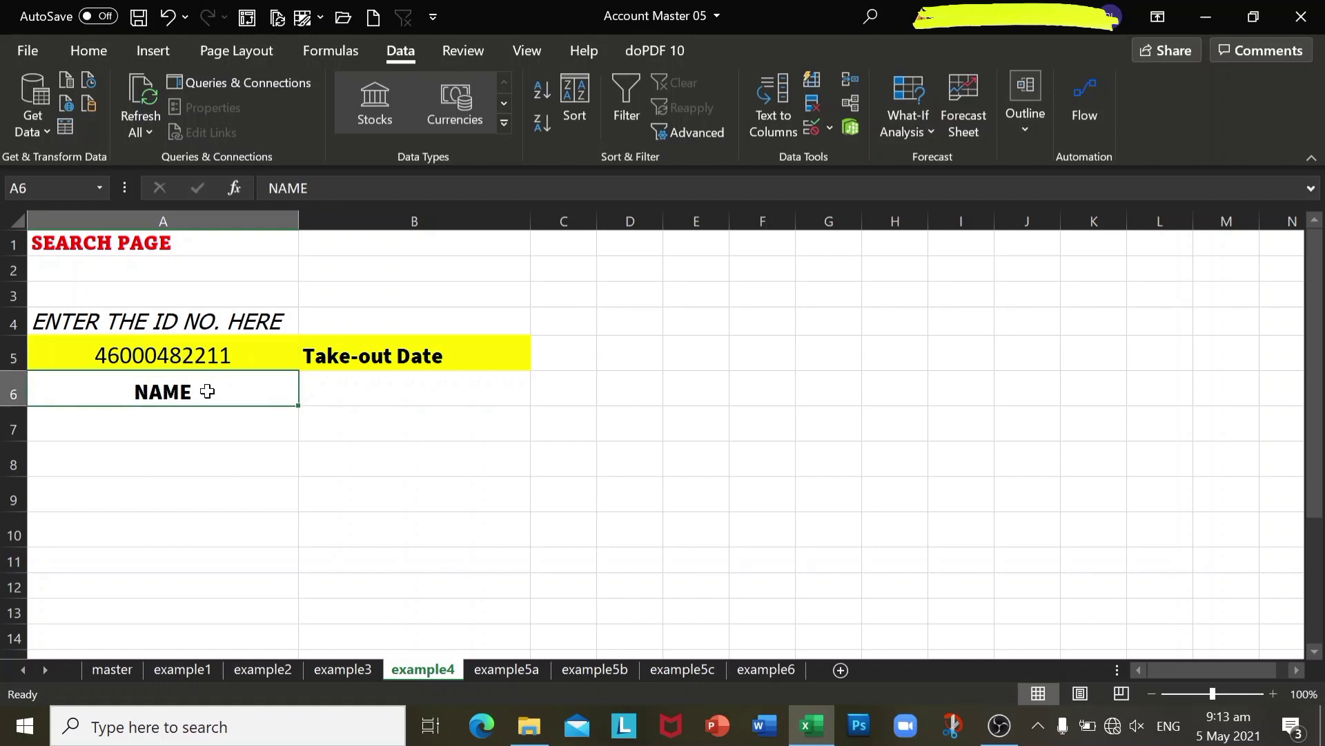
click(421, 387)
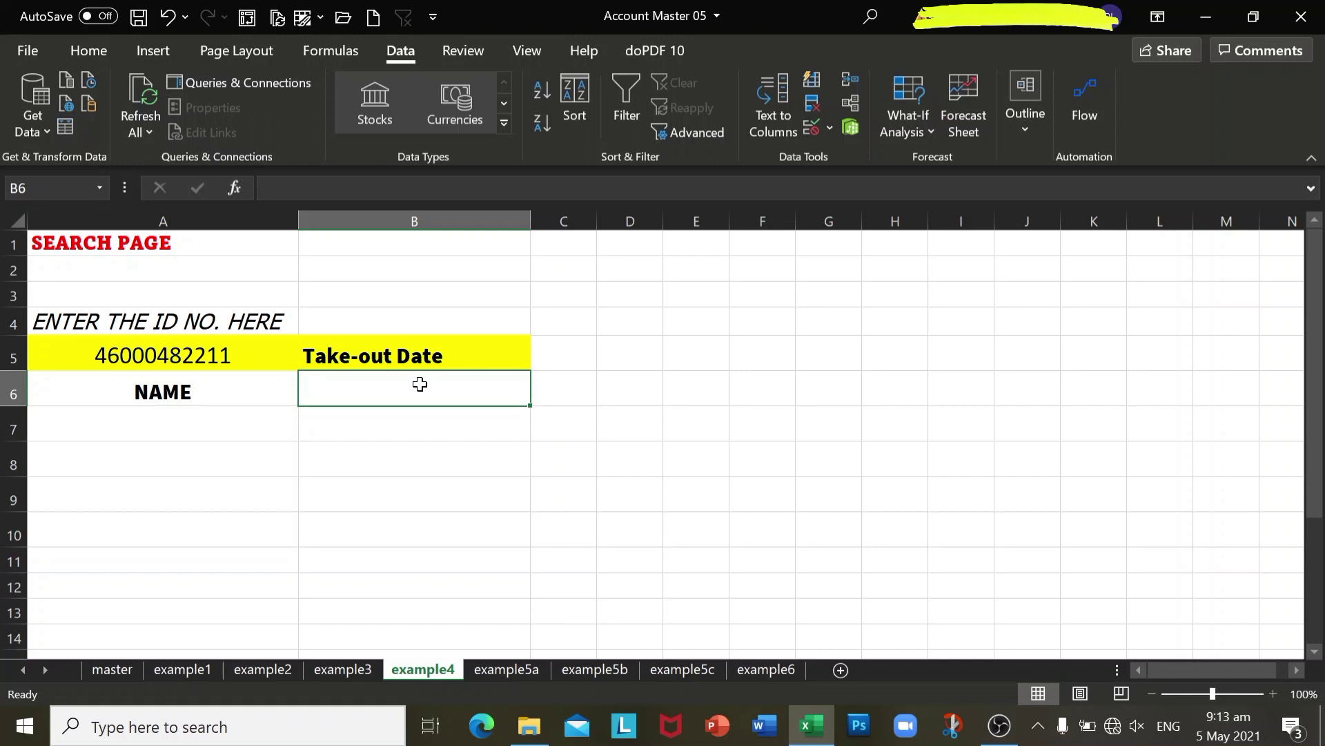
click(481, 357)
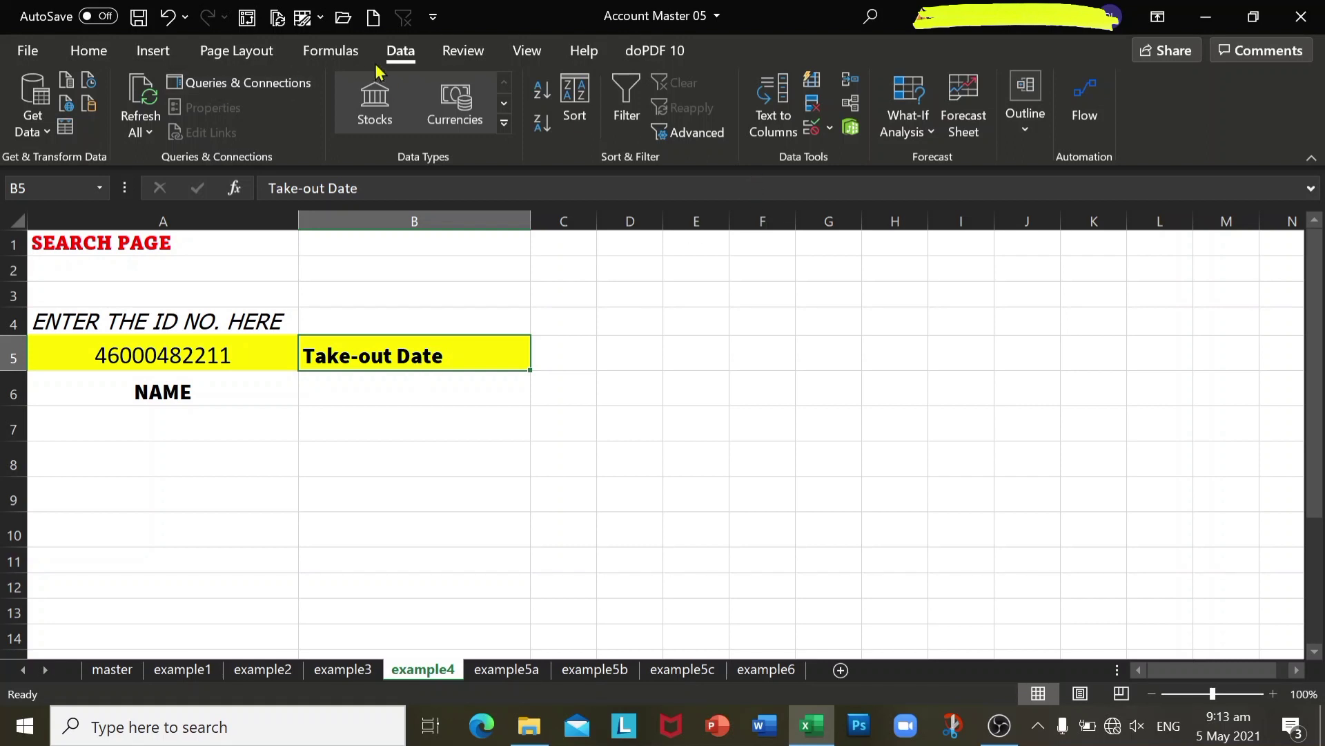
Add List data validation to B5 with source master!$A$3:$L$3, the master table's header row
click(831, 129)
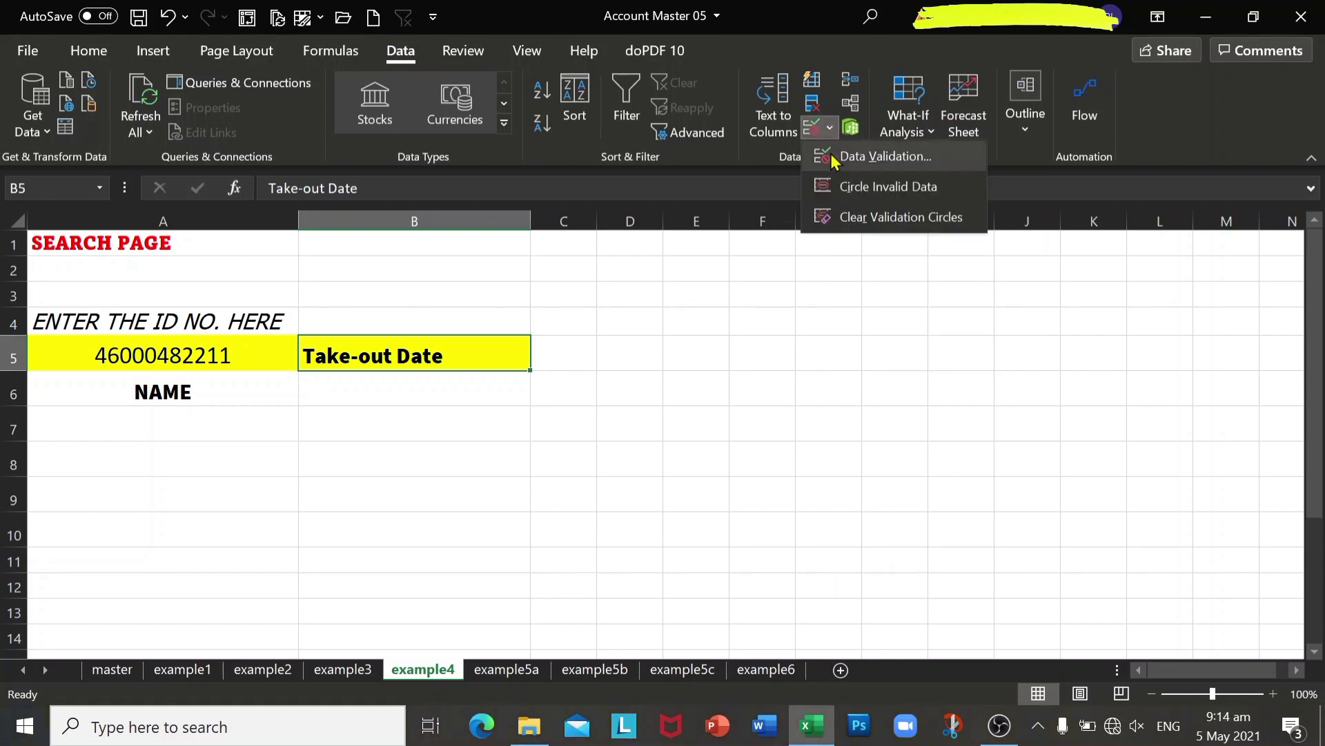
click(847, 166)
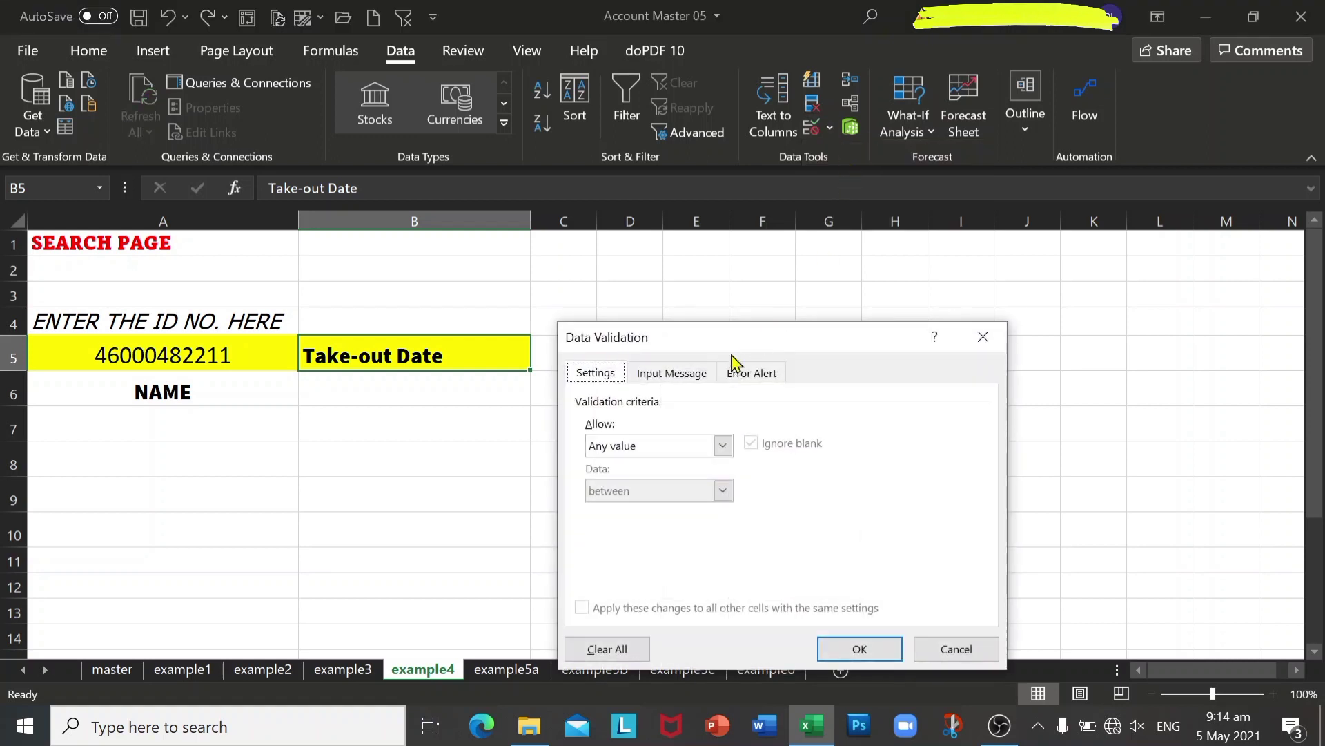
drag(757, 341, 833, 179)
click(811, 274)
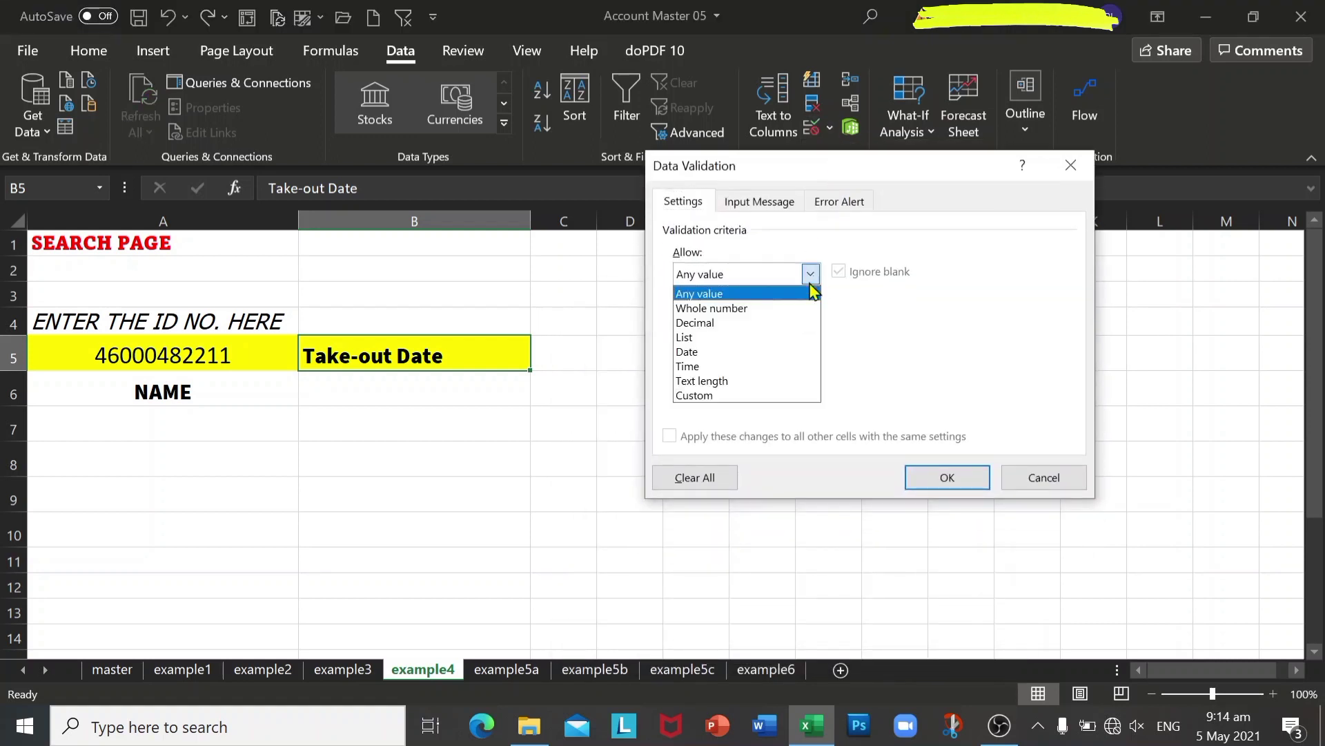
click(727, 339)
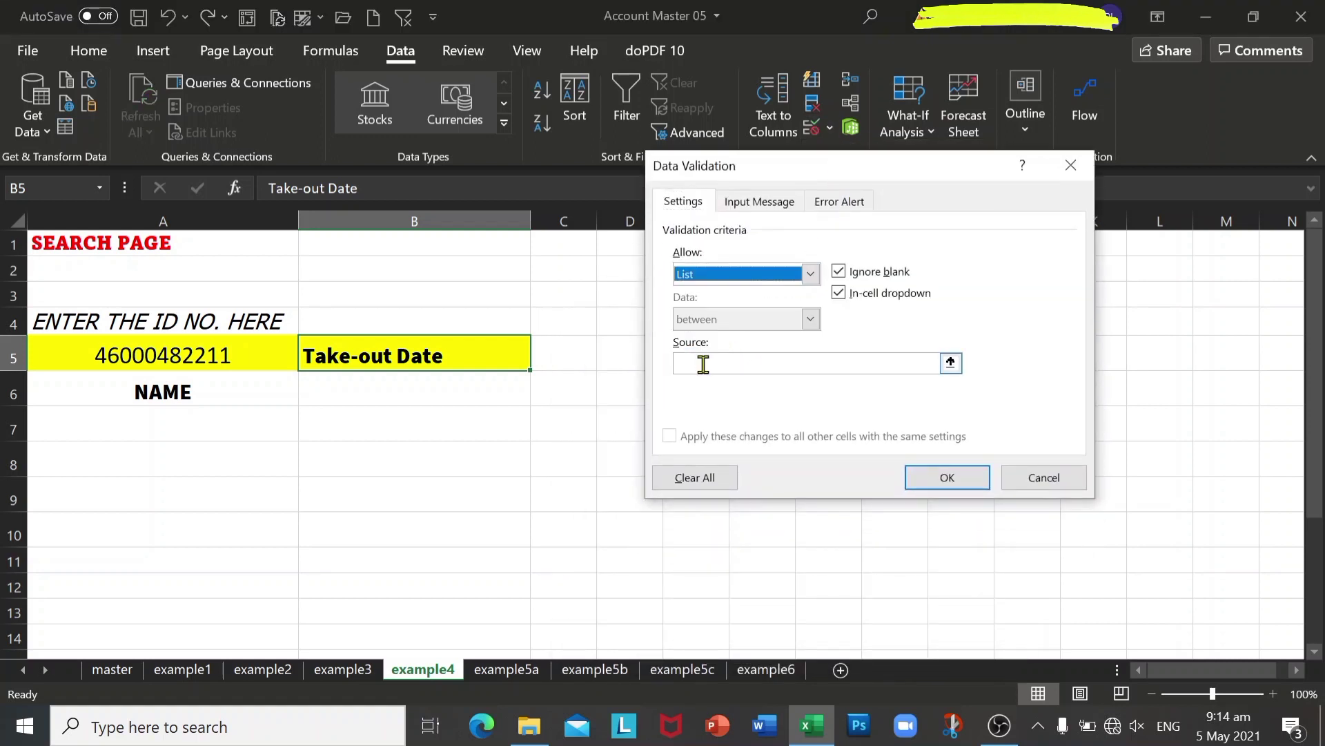
click(703, 364)
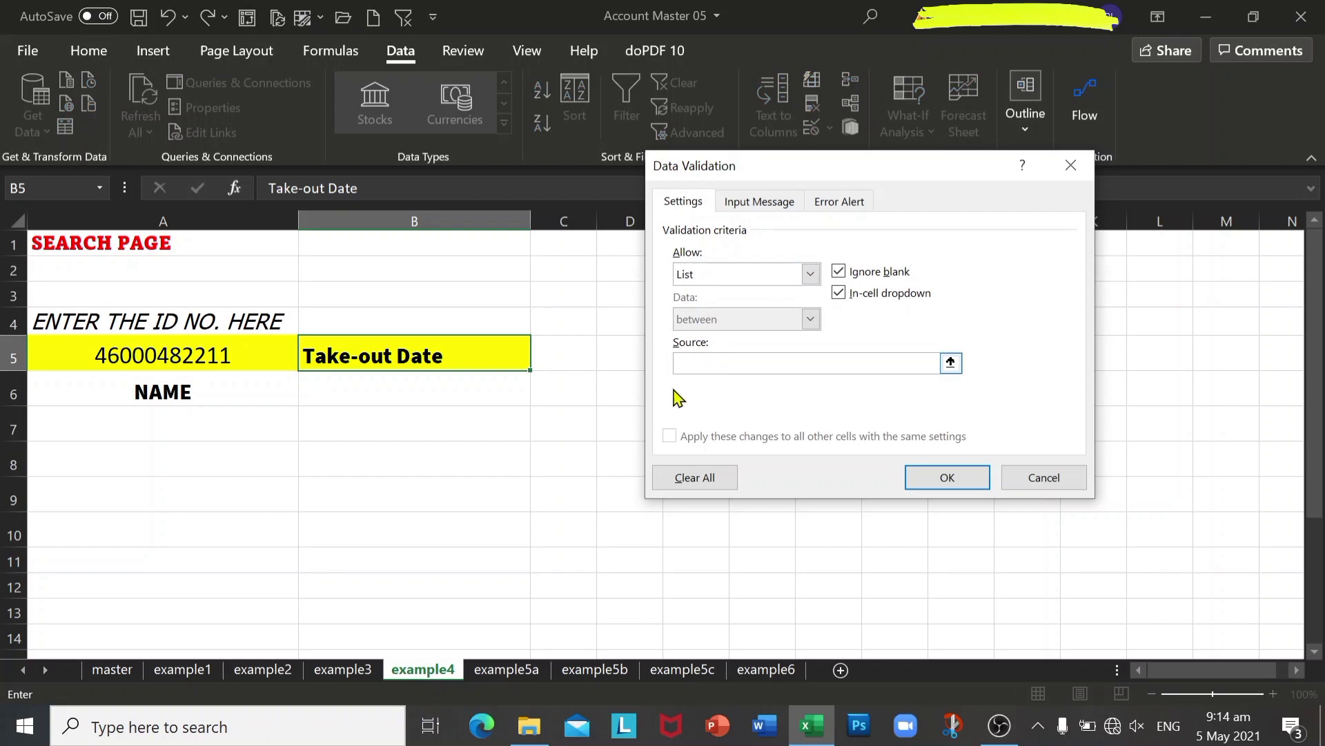
click(129, 674)
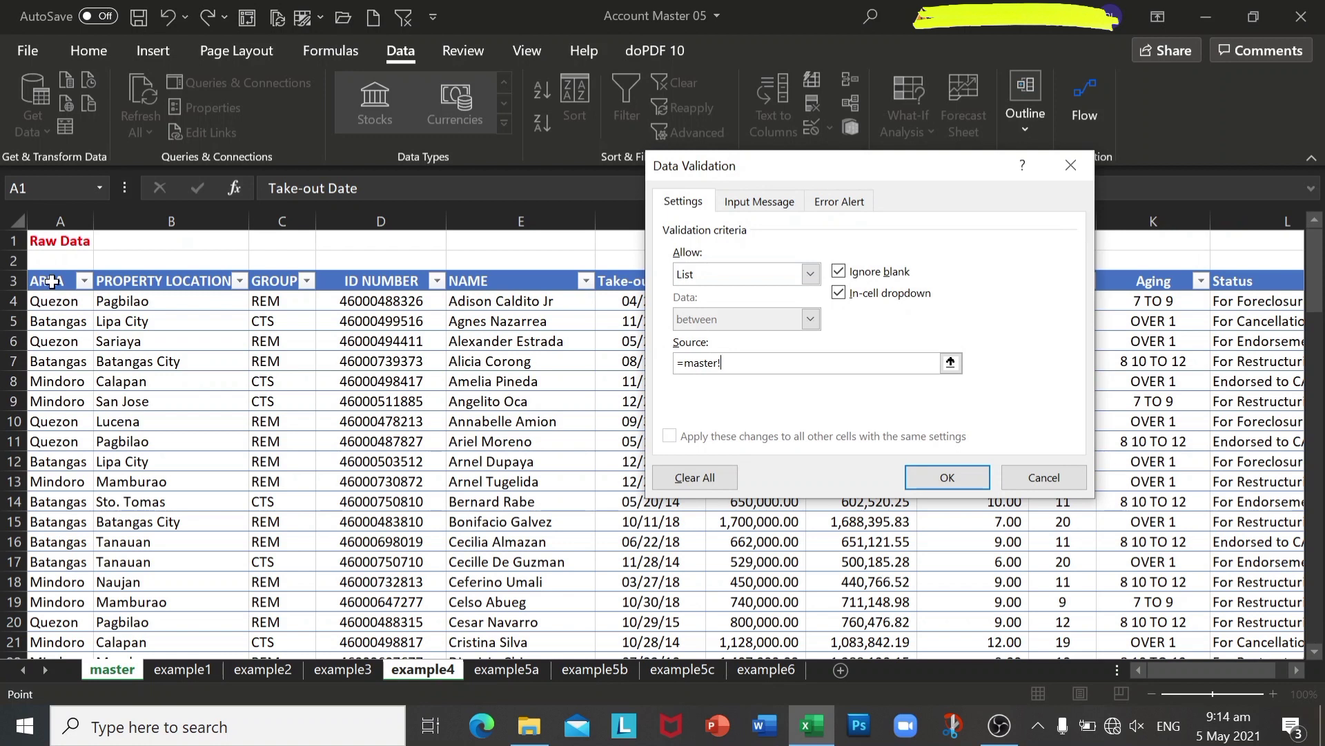
drag(52, 281, 1284, 281)
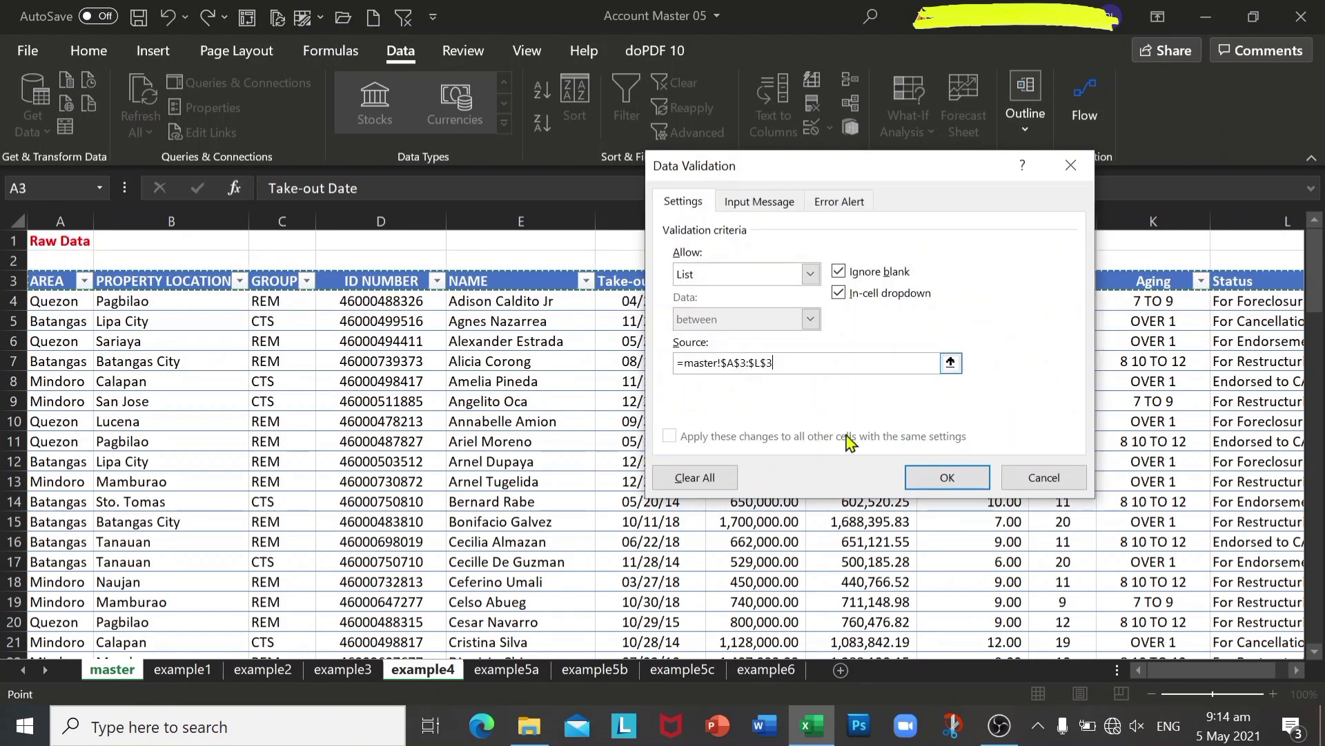
click(947, 477)
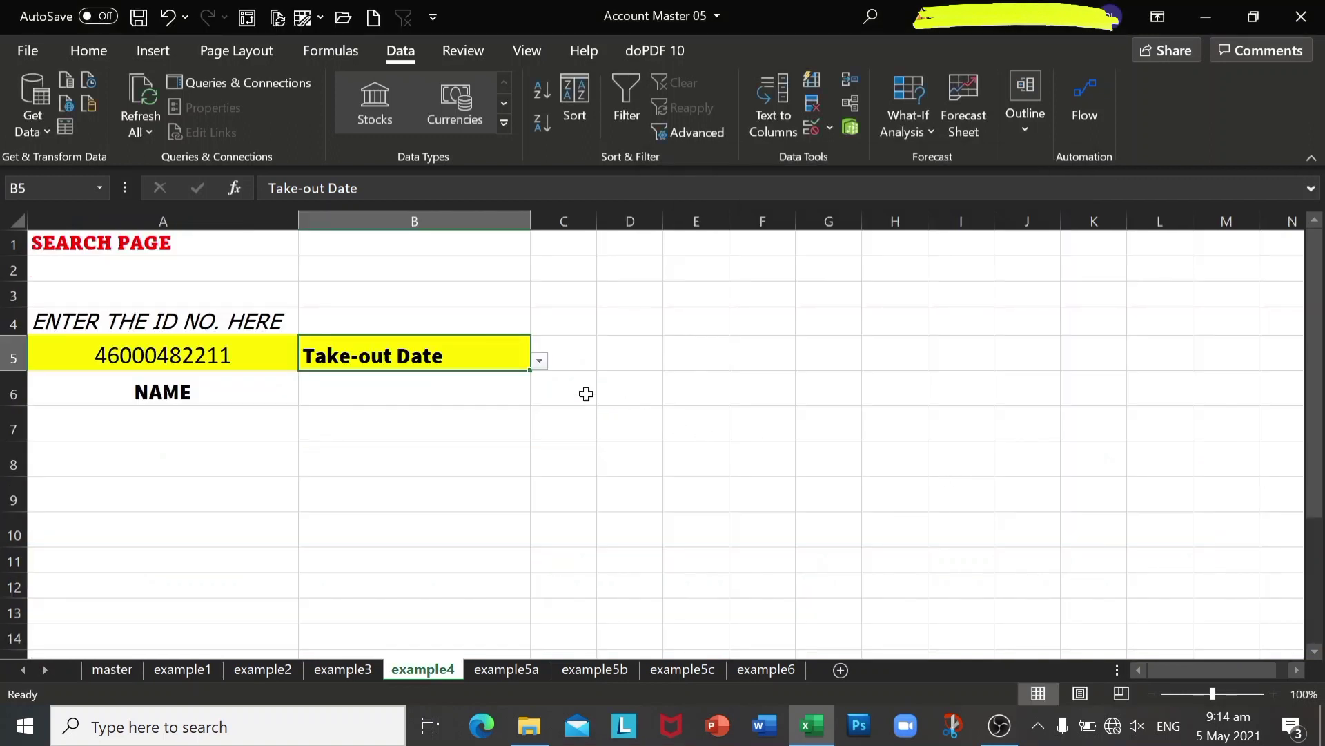
Pick AREA, then PROPERTY LOCATION, from B5's header dropdown
click(538, 361)
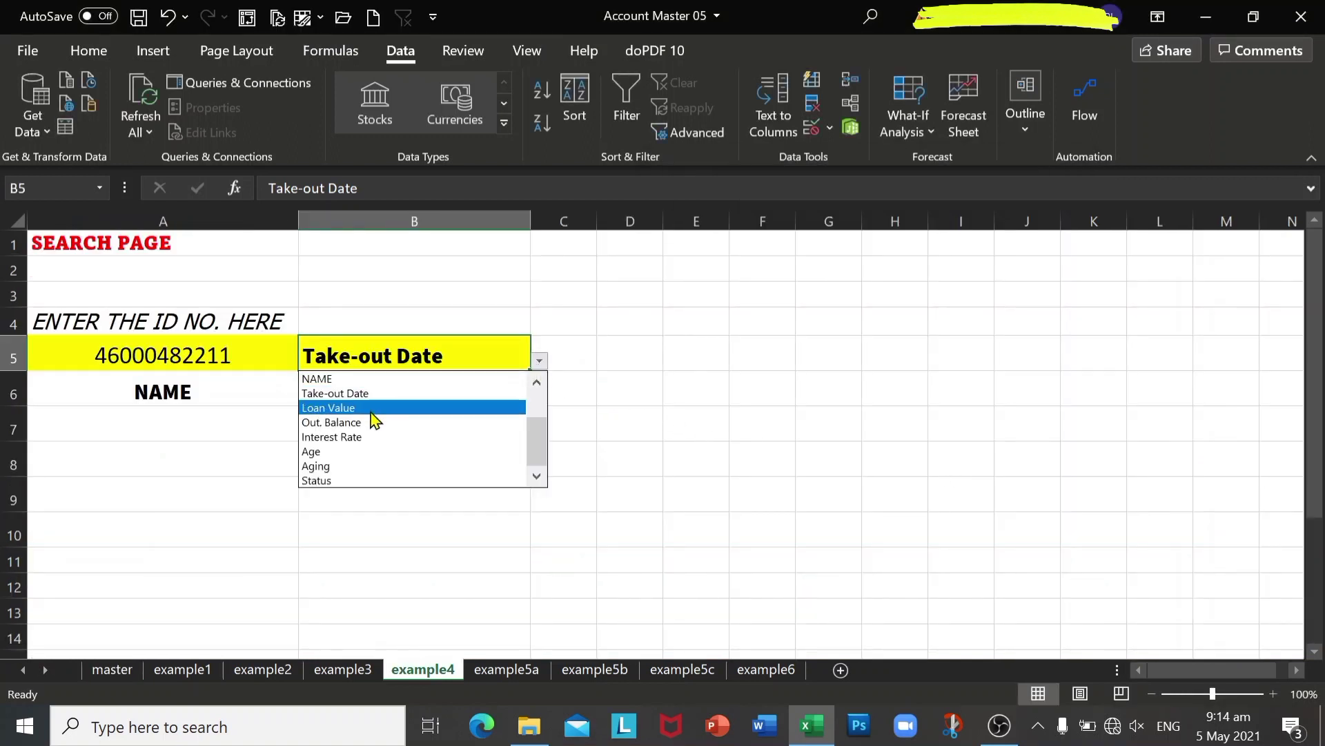
drag(531, 444, 540, 403)
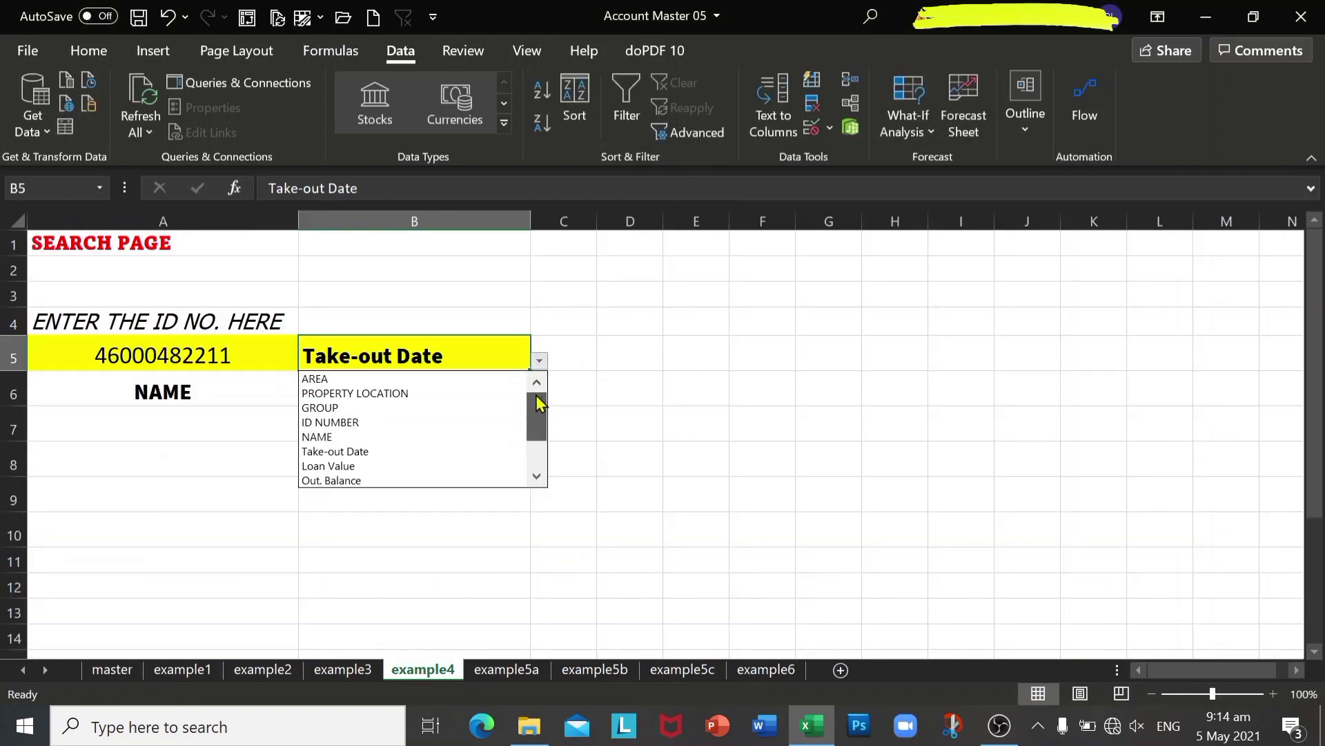
click(370, 380)
click(539, 360)
click(390, 391)
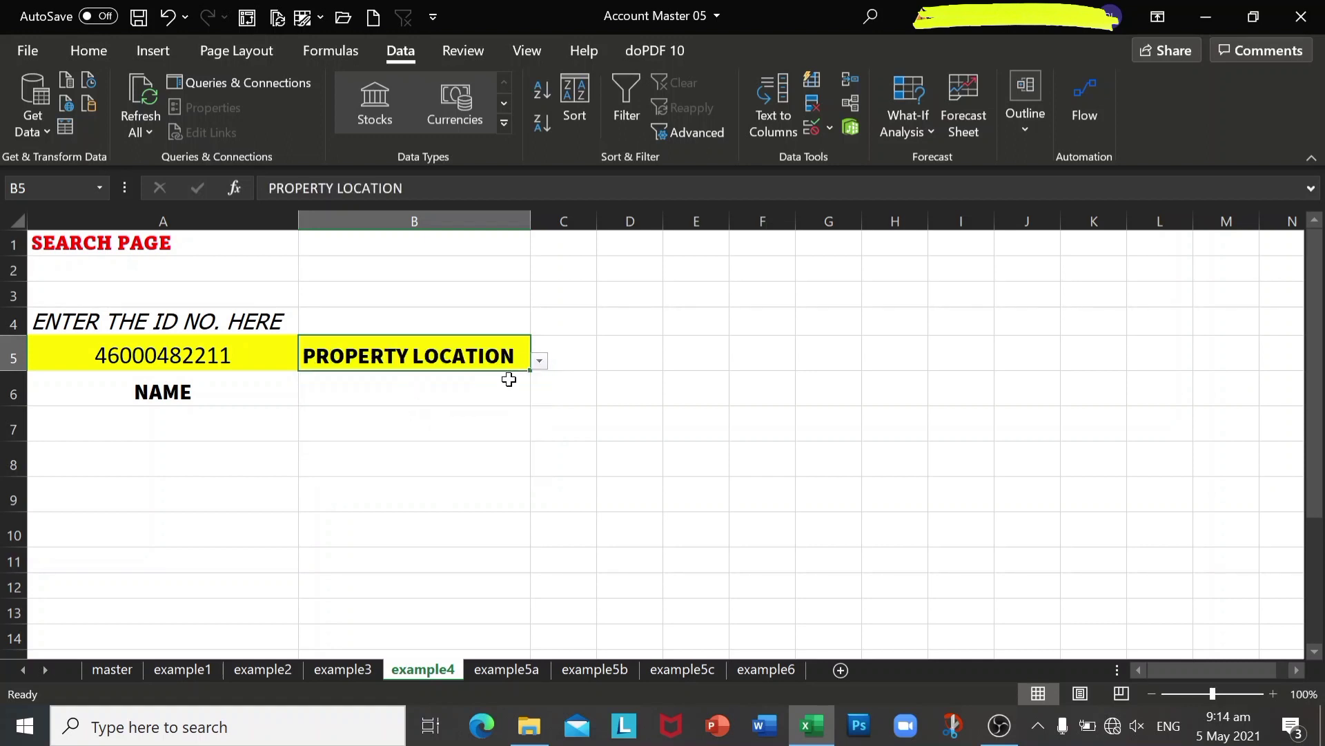
click(225, 388)
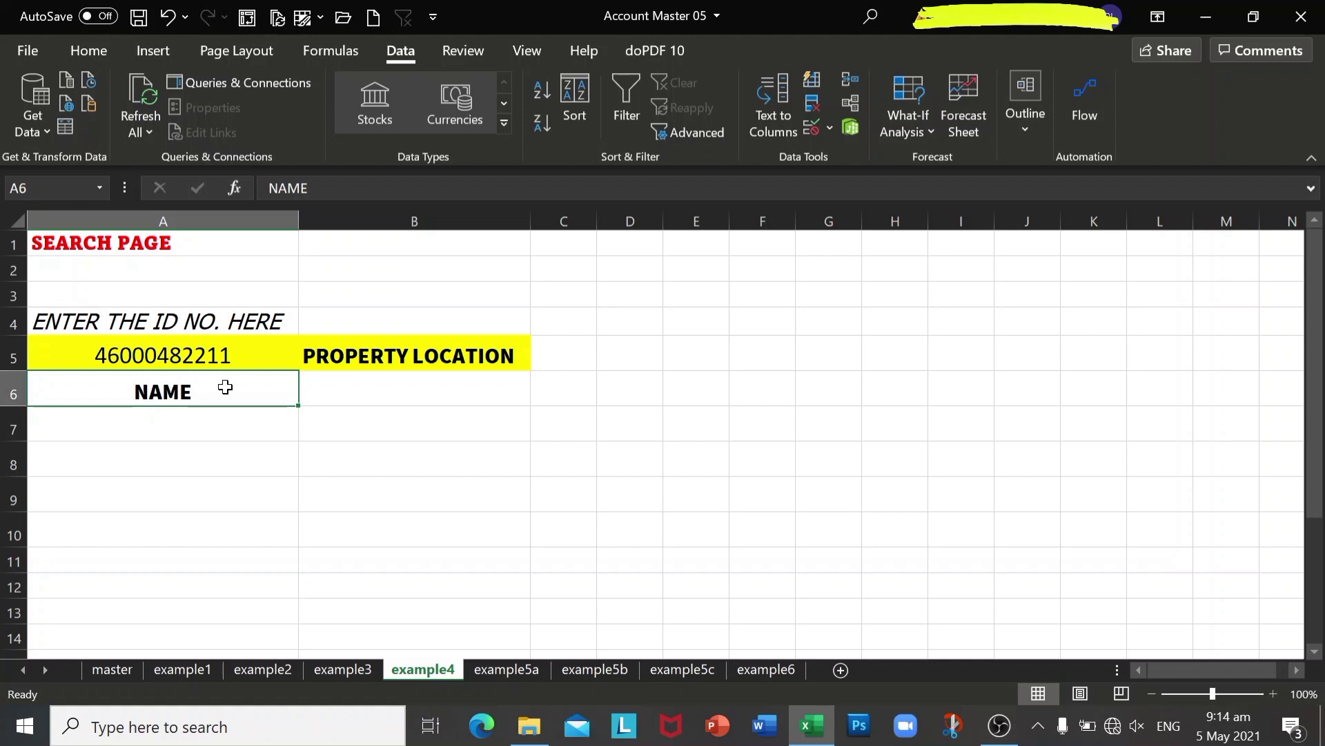
Enter =XLOOKUP(A5,Table5[ID NUMBER],Table5[NAME]) in A6 to return the person's name
click(234, 188)
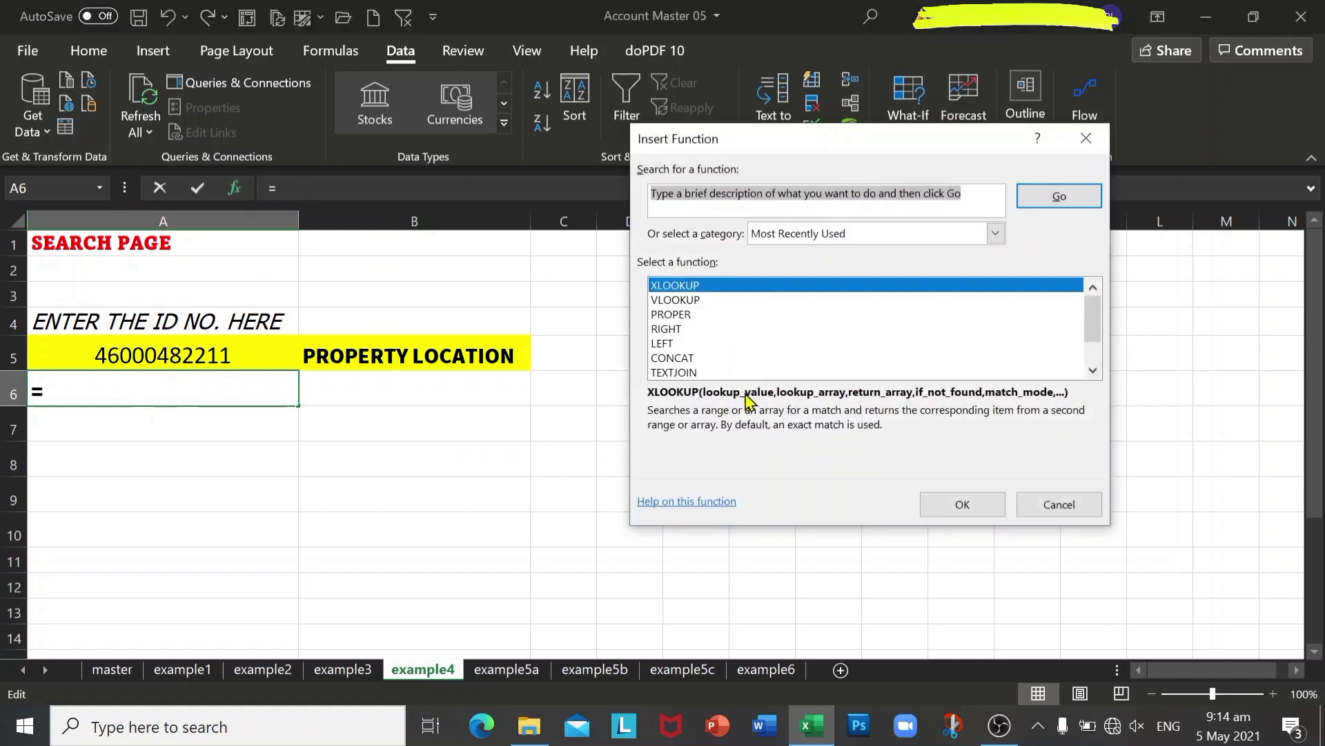
click(981, 508)
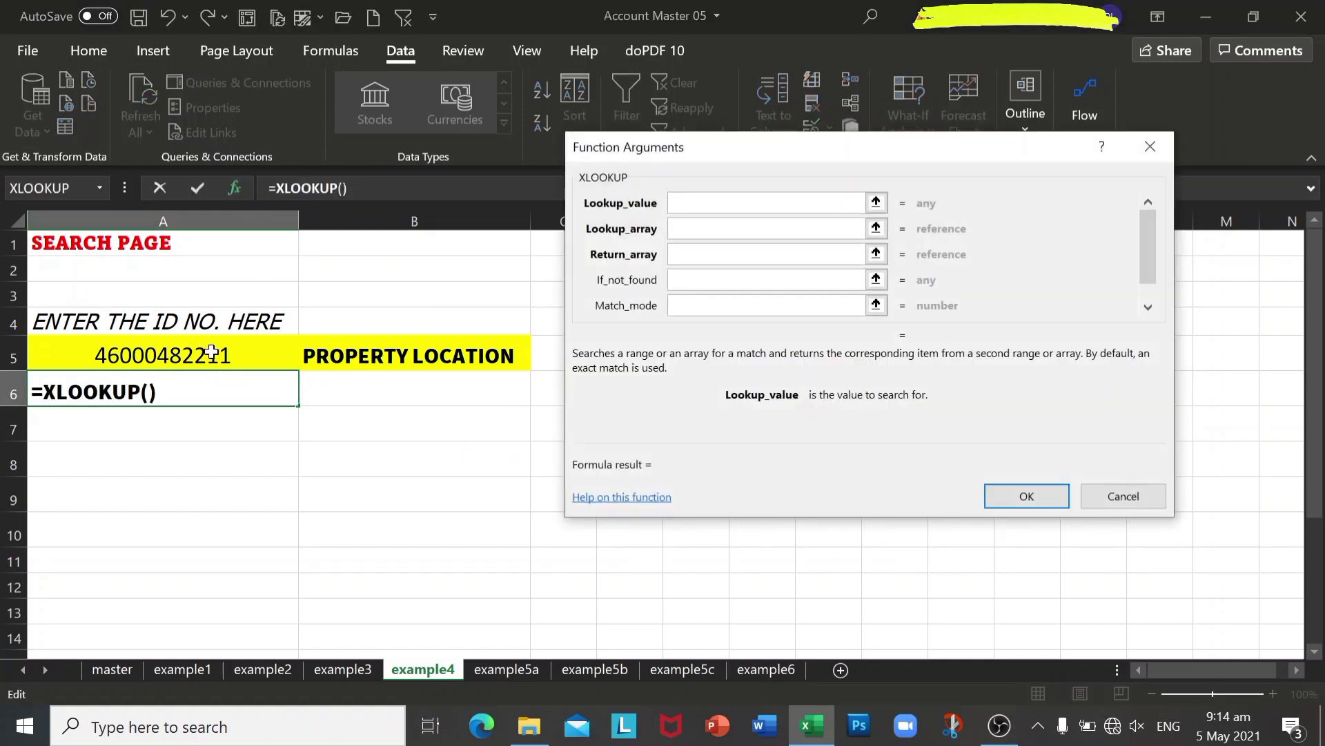
click(211, 353)
click(704, 229)
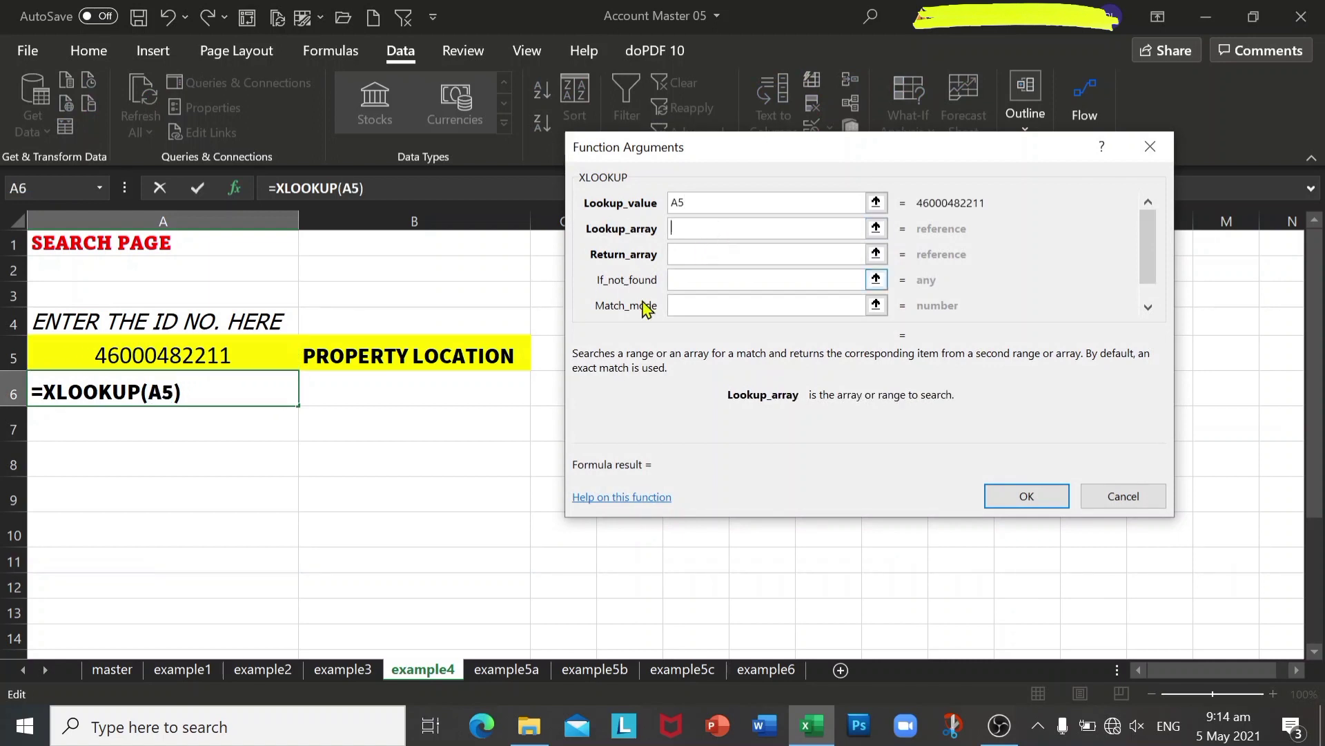
click(111, 669)
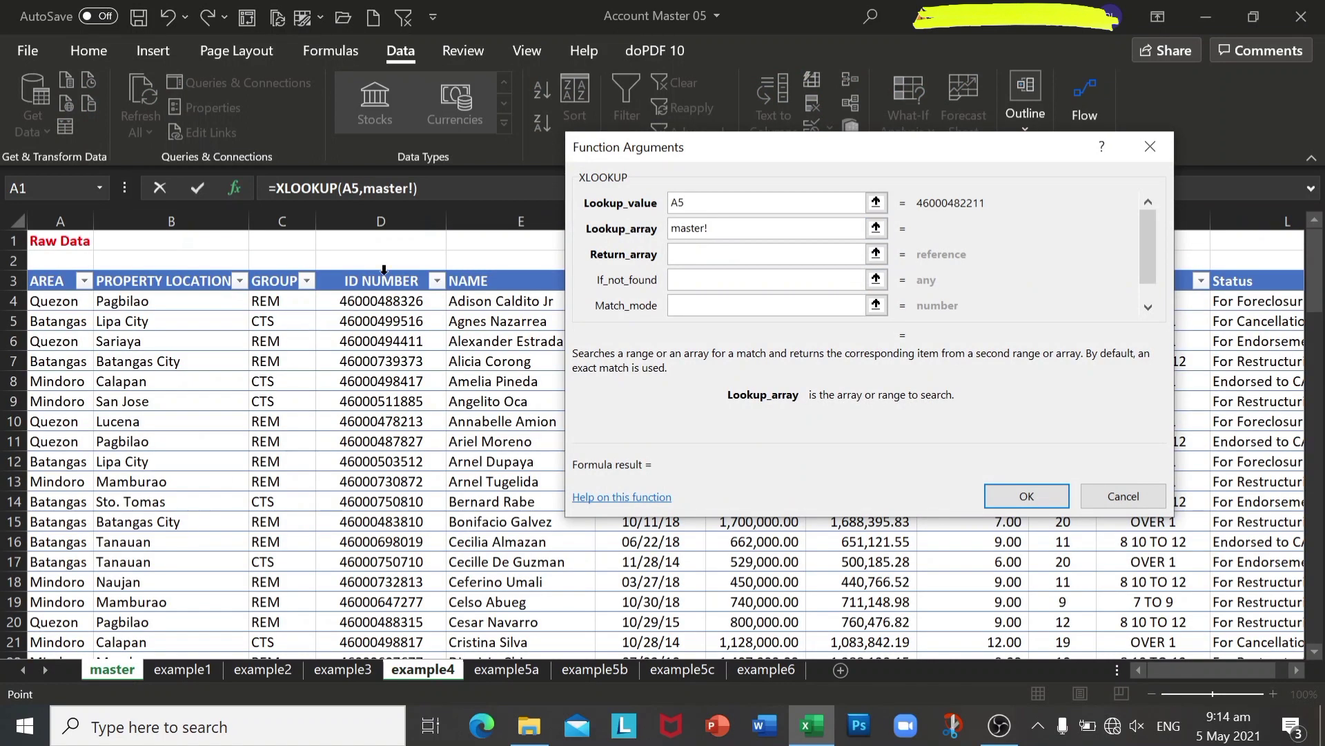
click(386, 268)
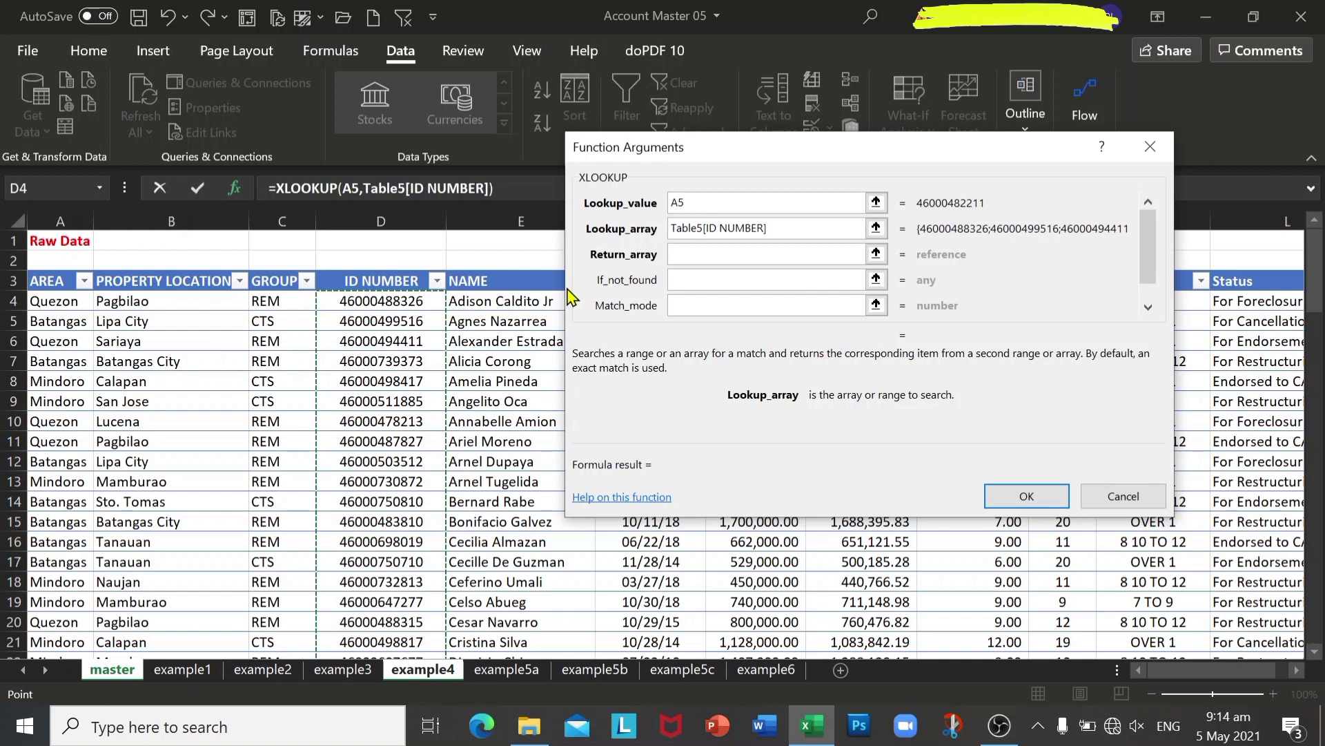
click(701, 255)
click(110, 669)
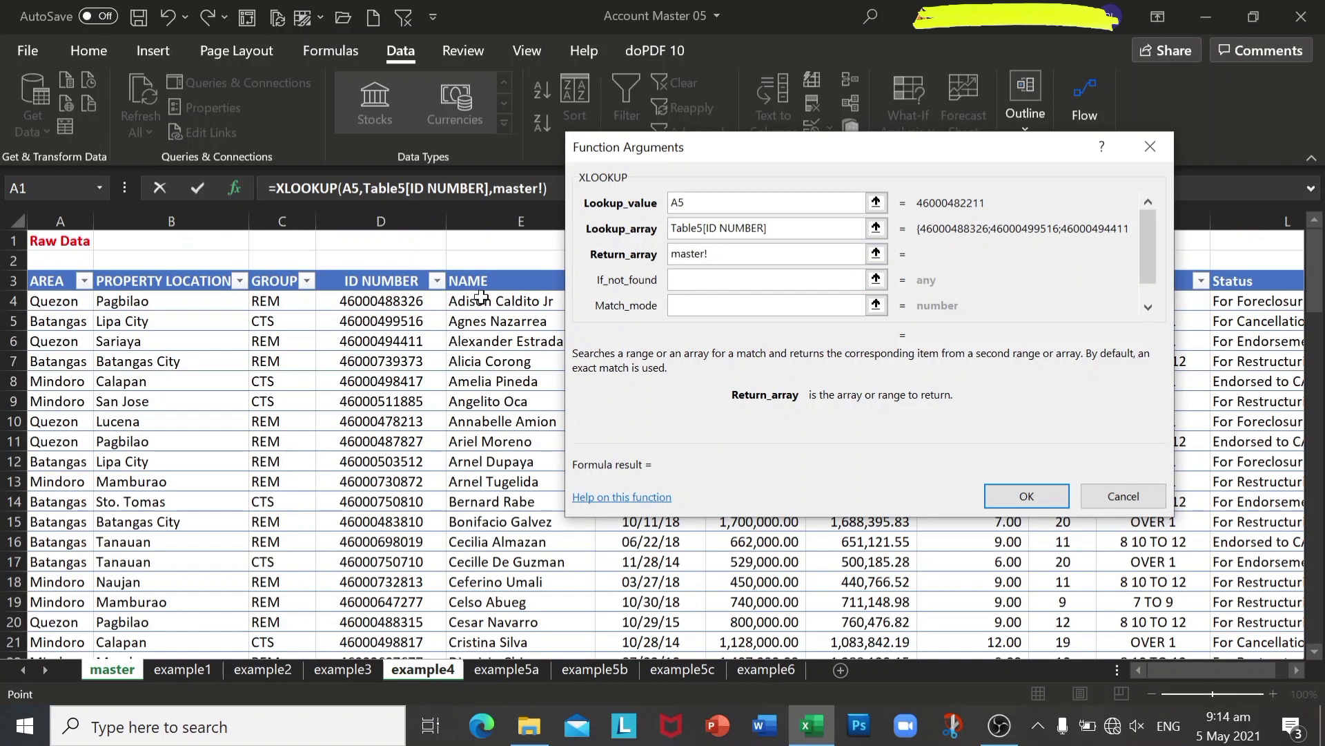
click(495, 268)
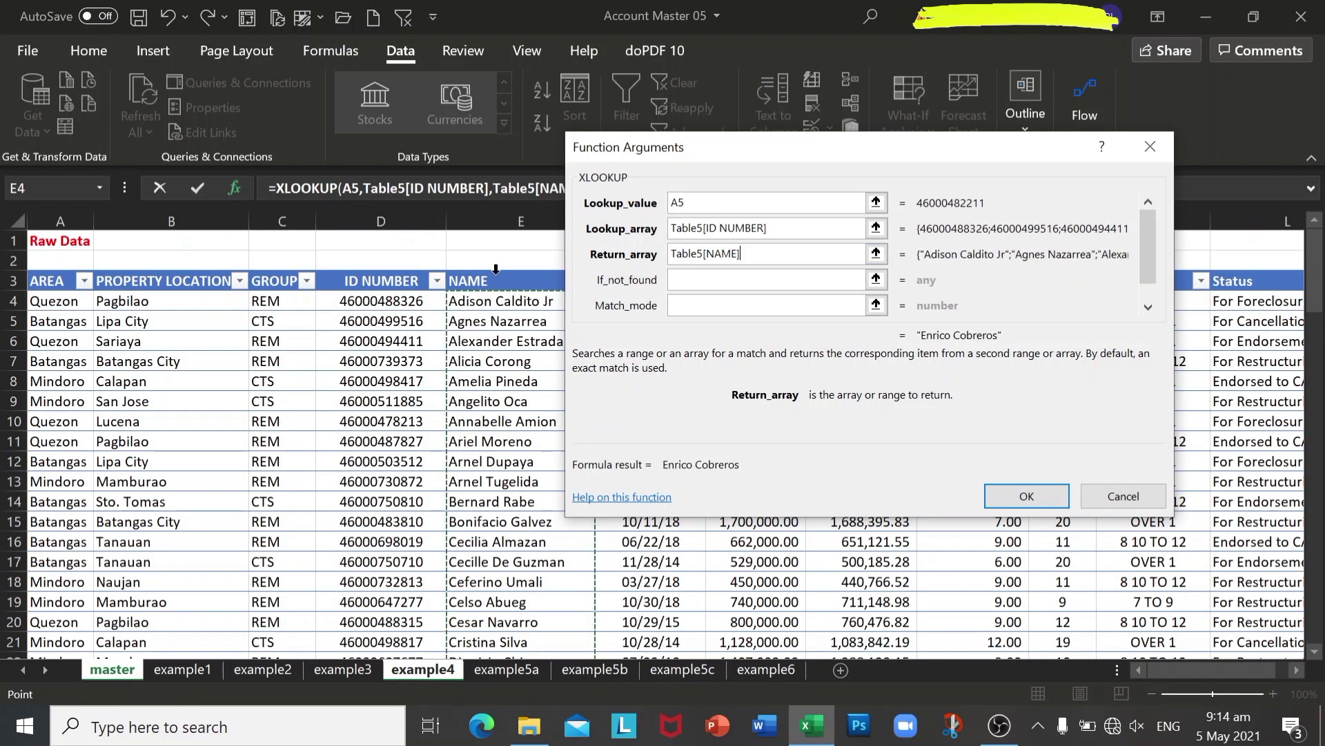
click(1041, 497)
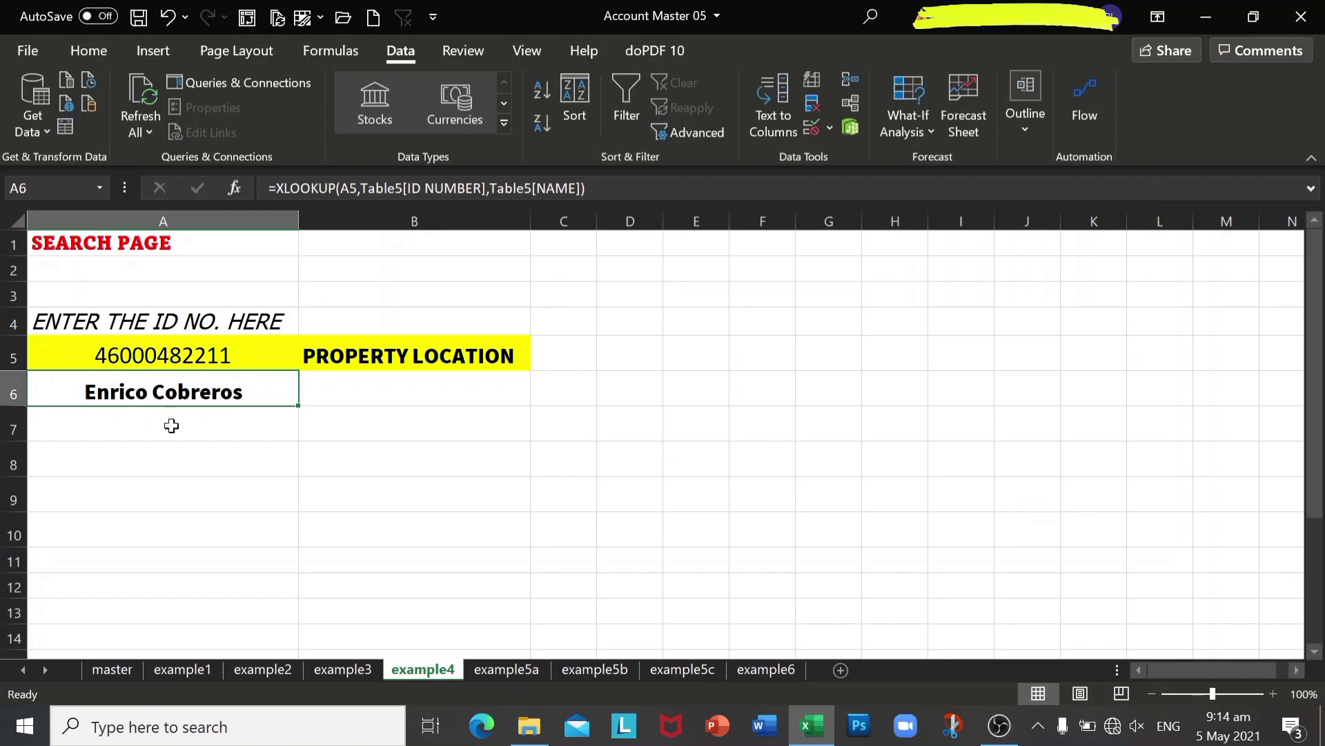
Enter =XLOOKUP(A6,Table5[NAME],Table5) in B6, spilling the person's full record across row 6
click(386, 394)
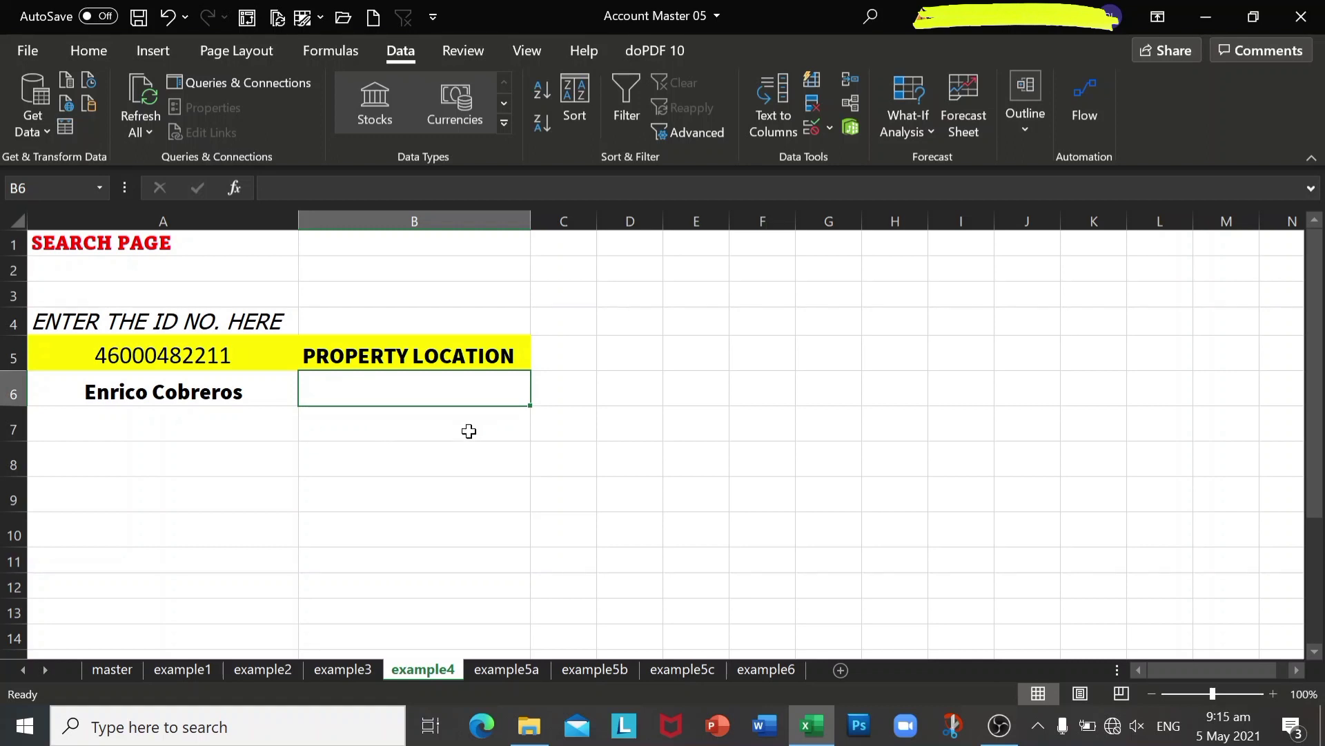
click(235, 190)
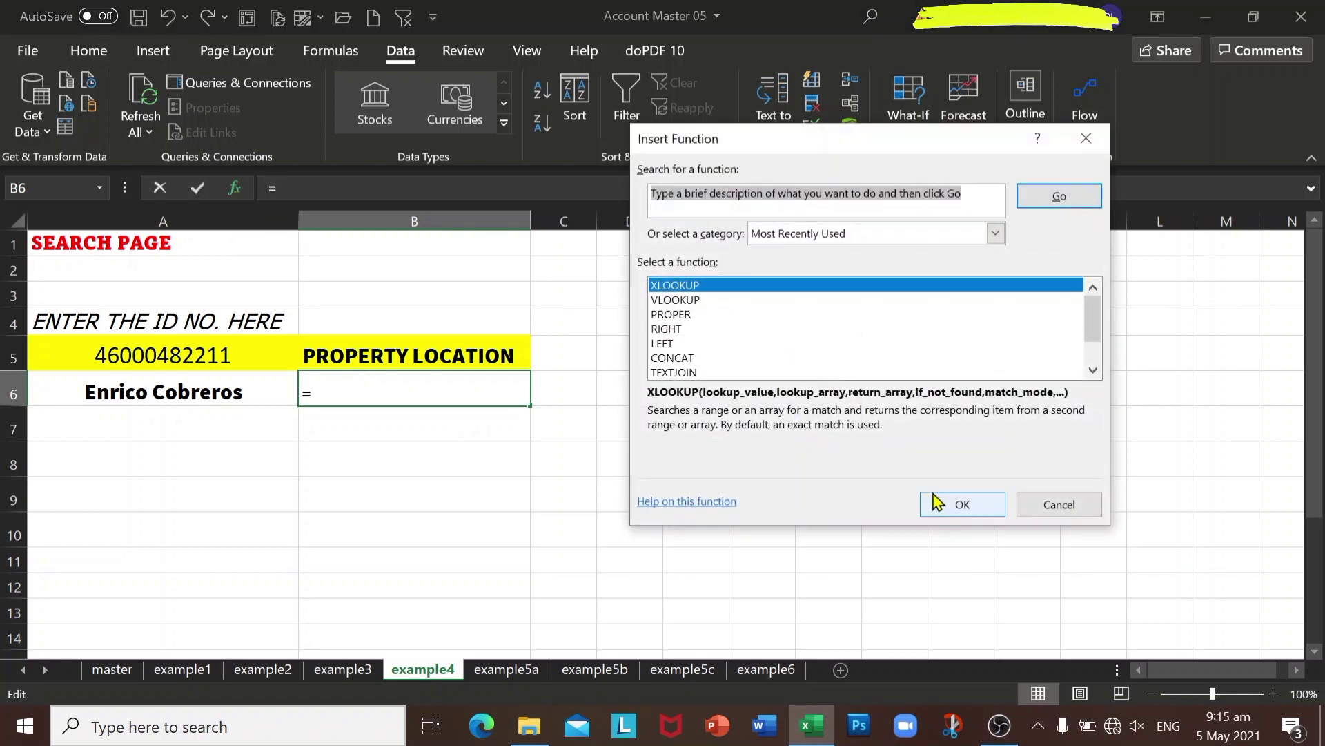
click(951, 507)
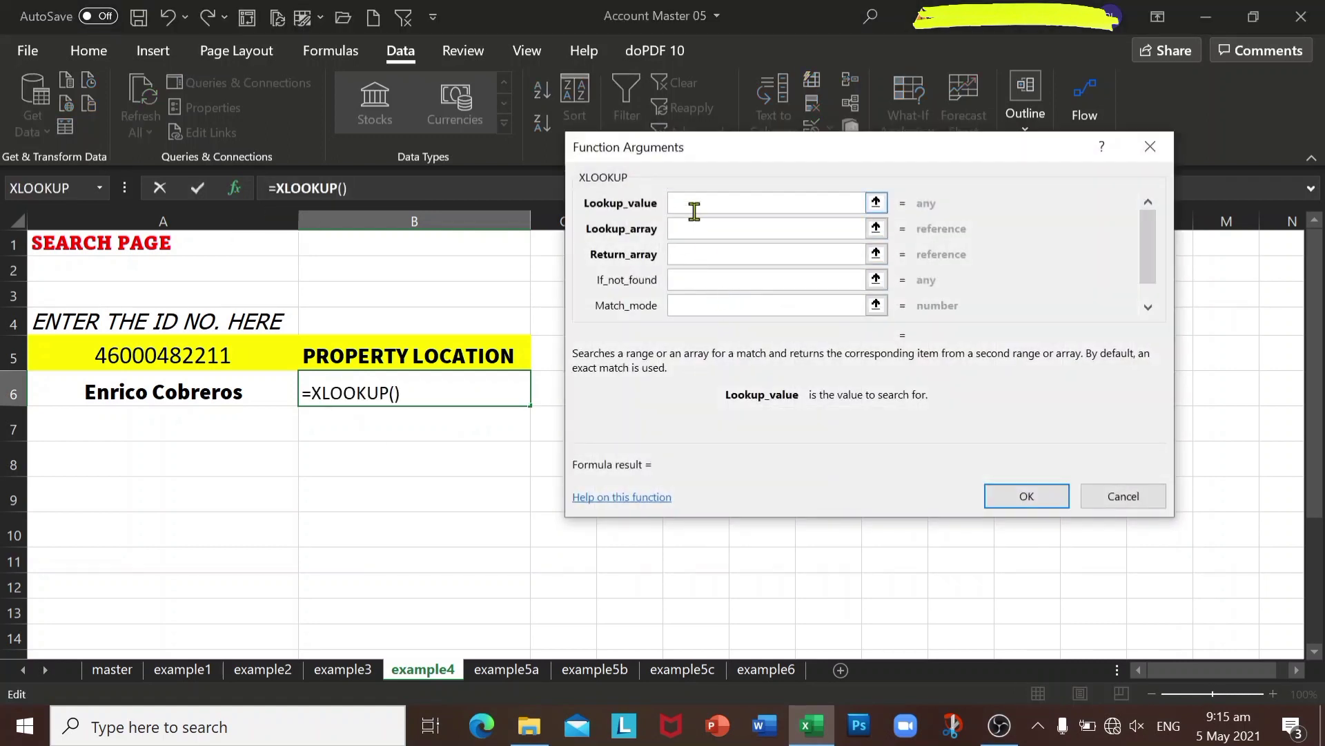
click(199, 387)
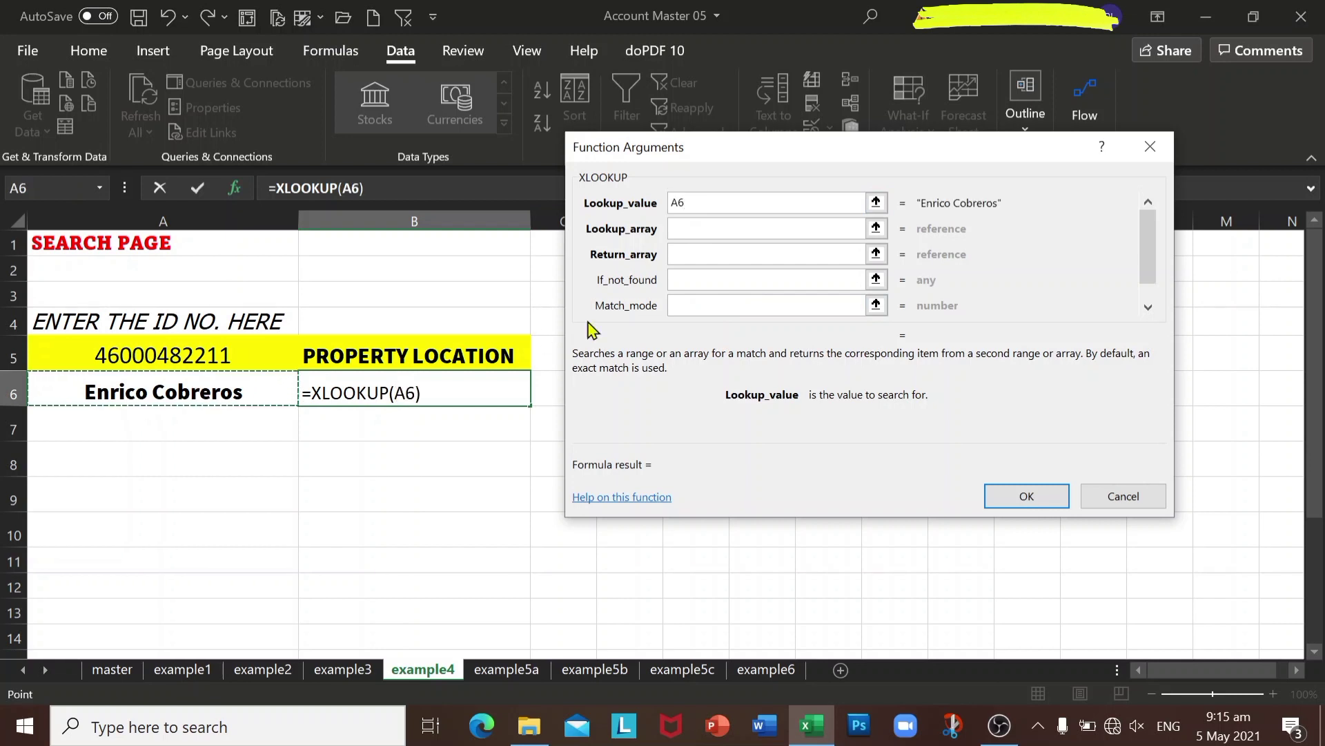
click(696, 229)
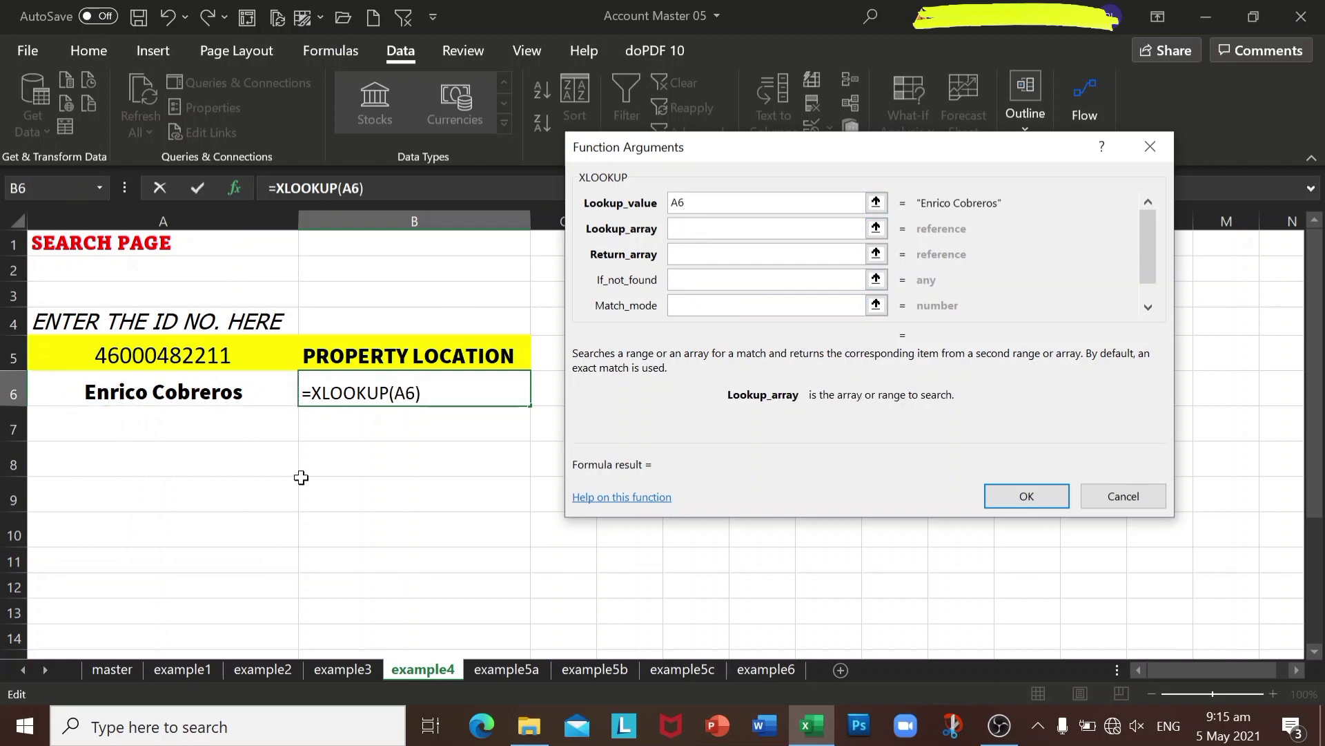
click(114, 669)
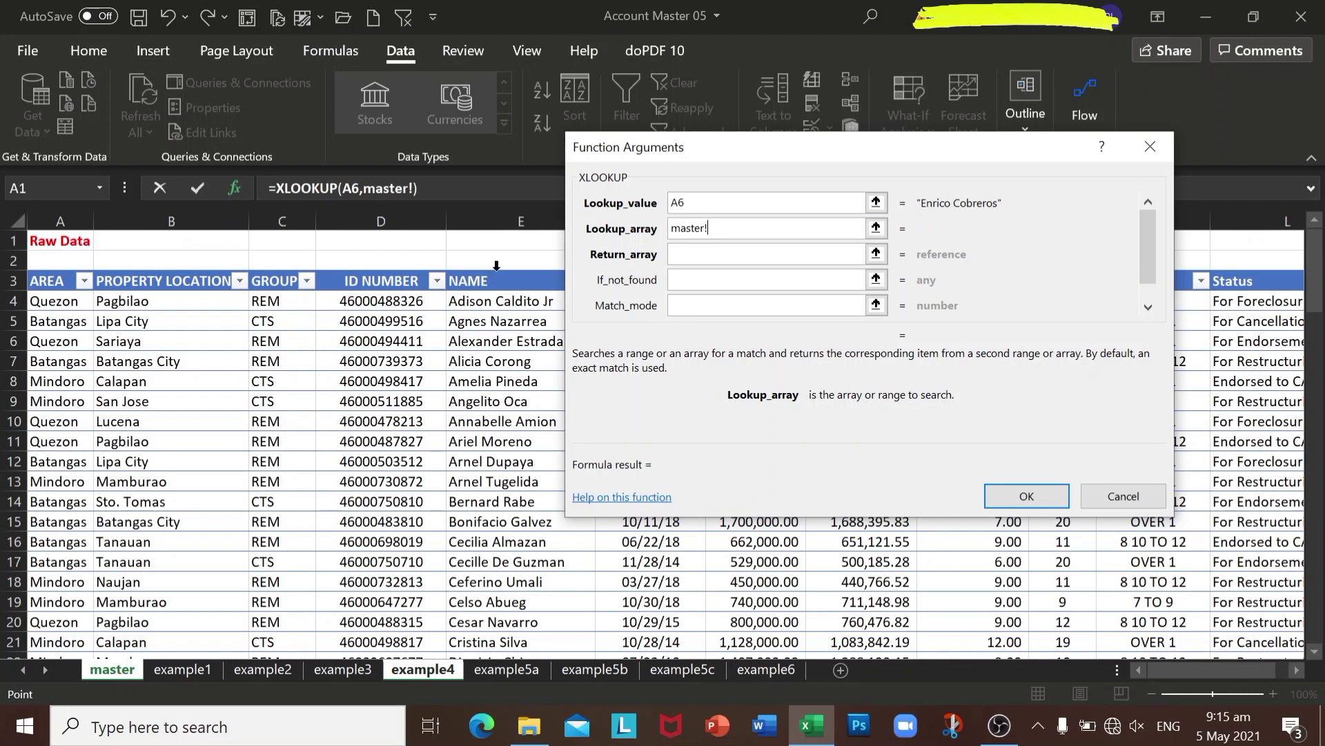
click(494, 272)
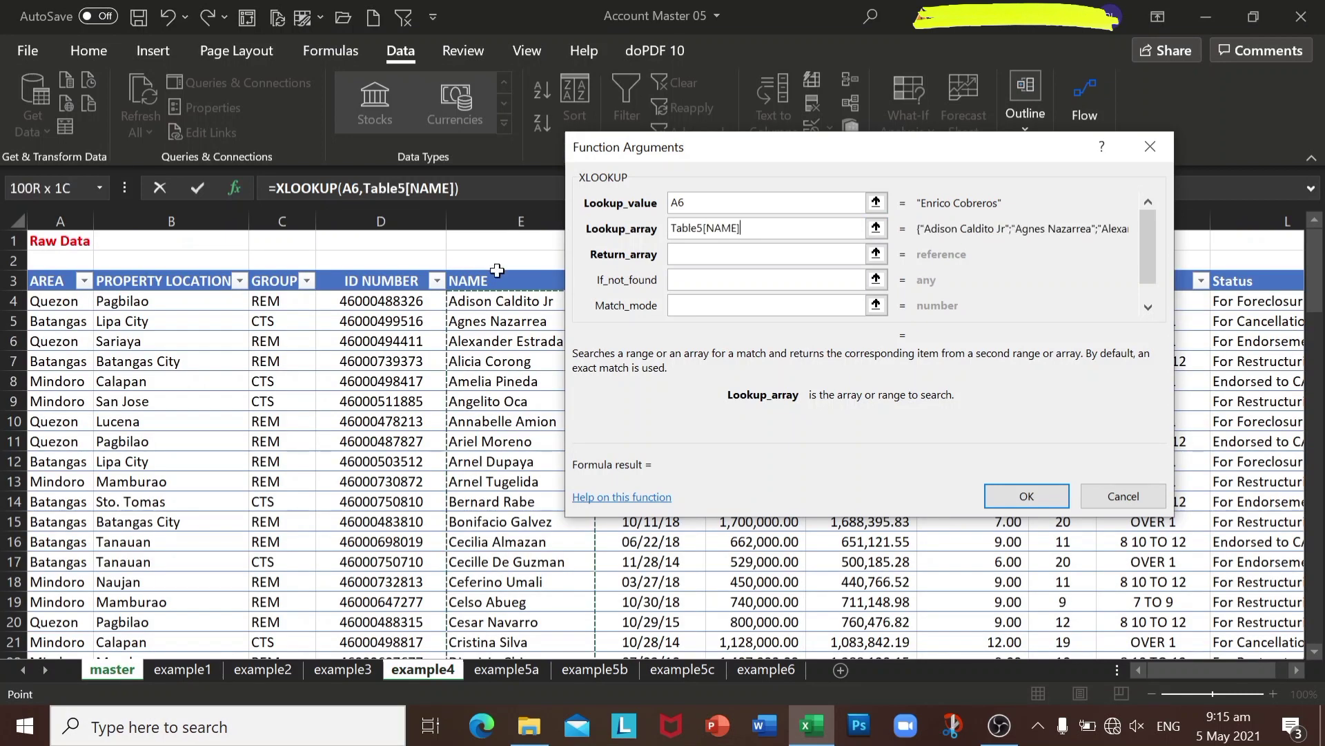
click(698, 256)
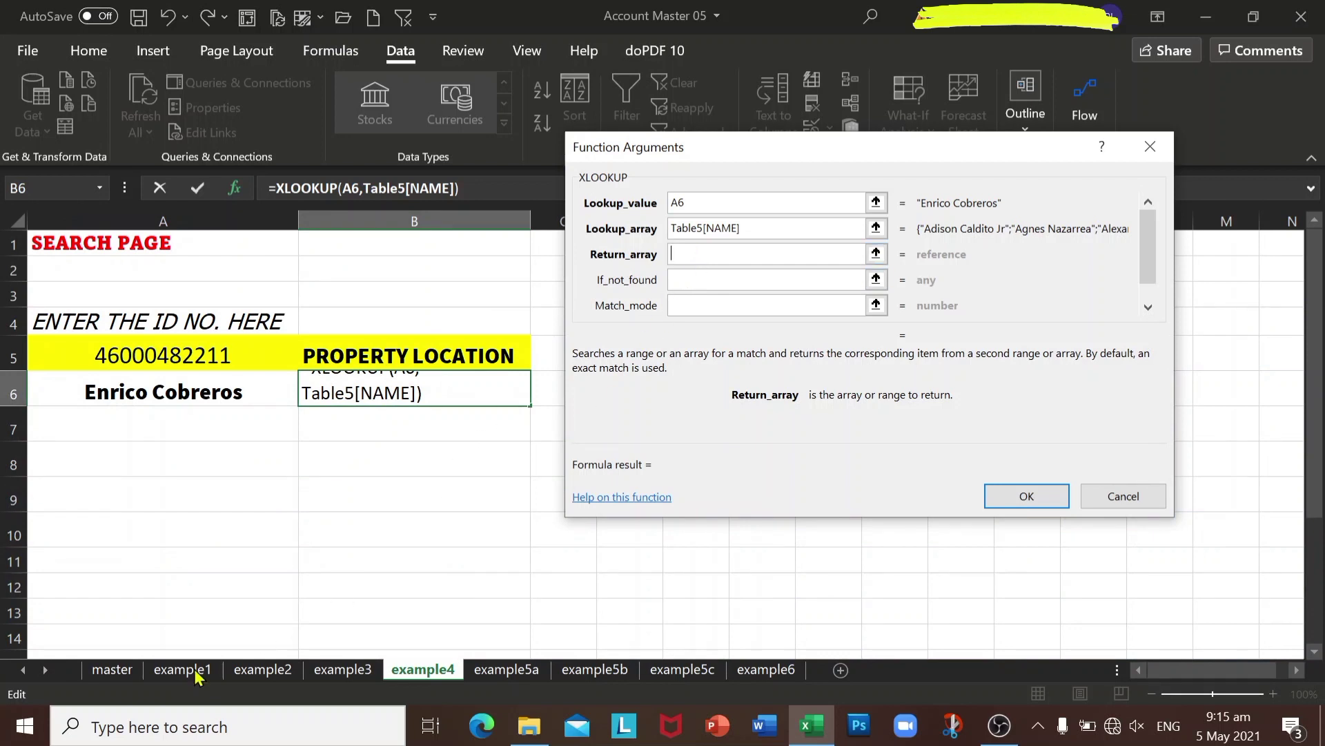
click(113, 671)
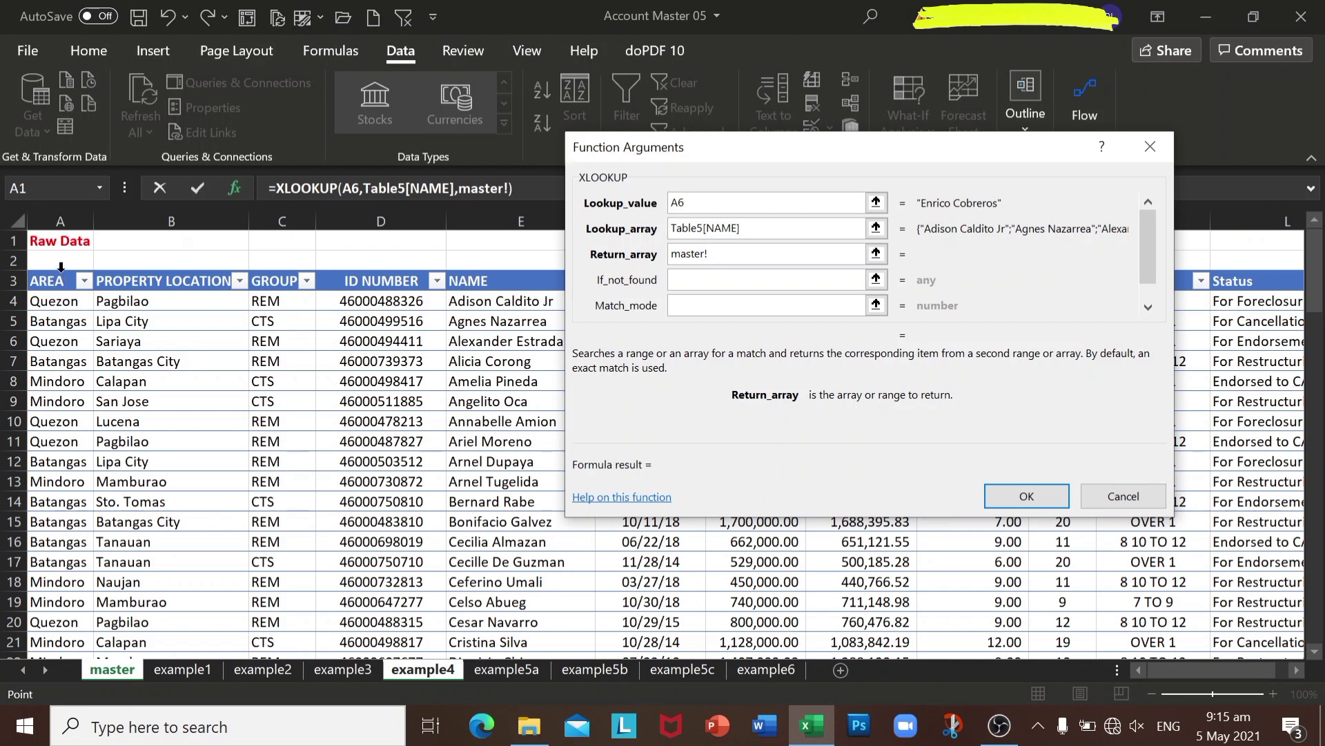
drag(60, 267, 1221, 290)
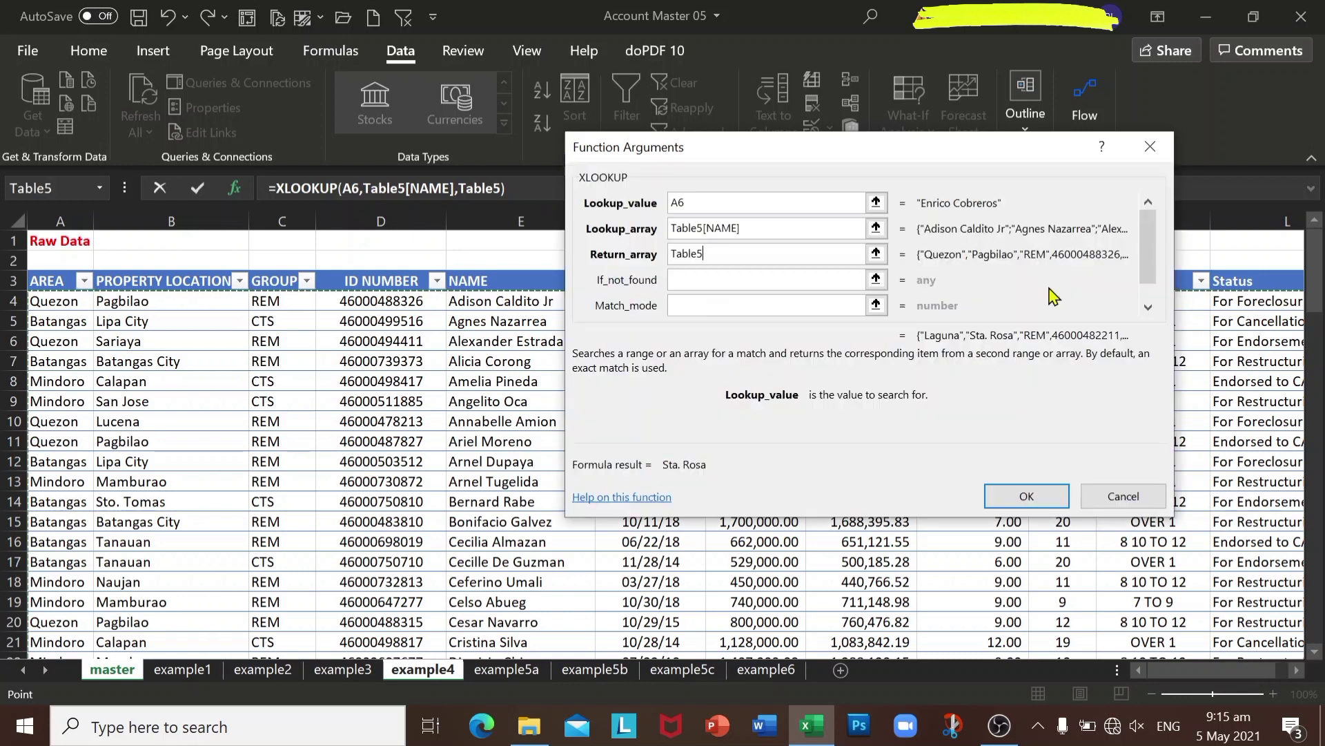
click(1017, 509)
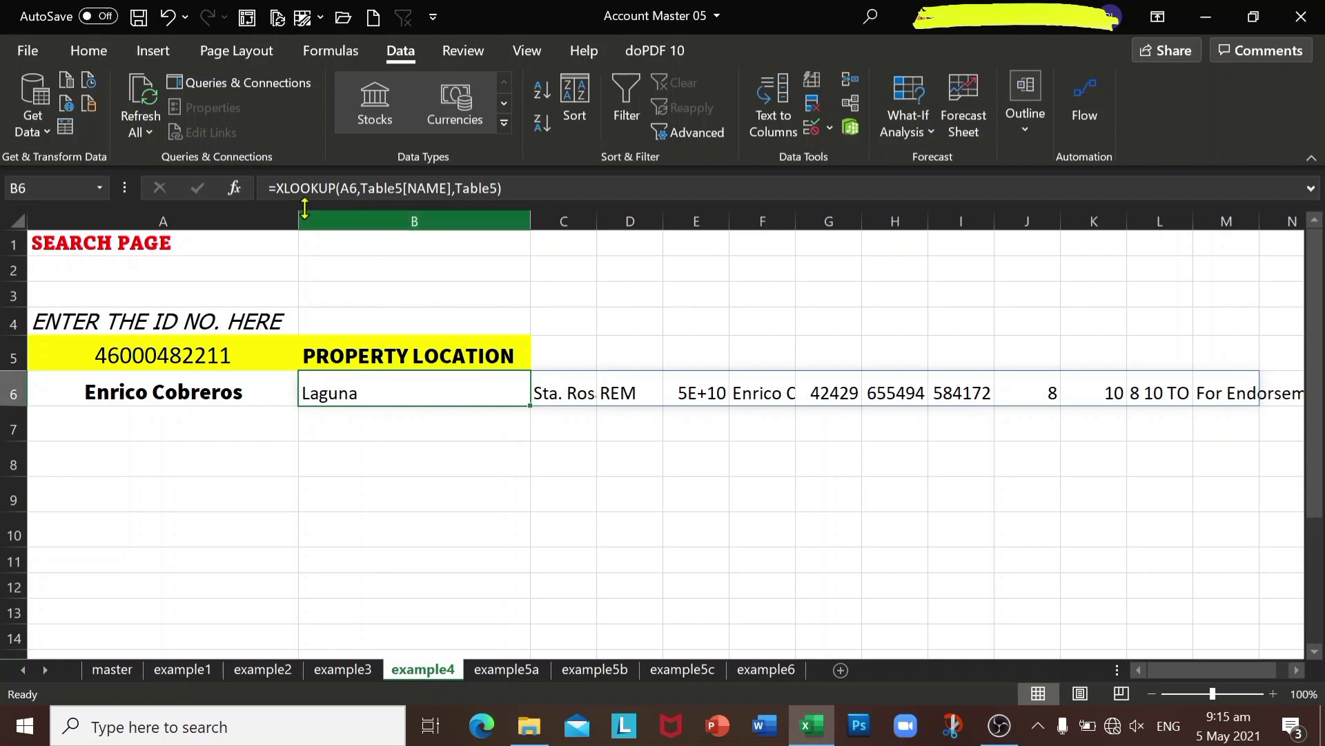
Copy B6's XLOOKUP formula text from the formula bar, then delete the formula from B6
click(284, 189)
click(531, 197)
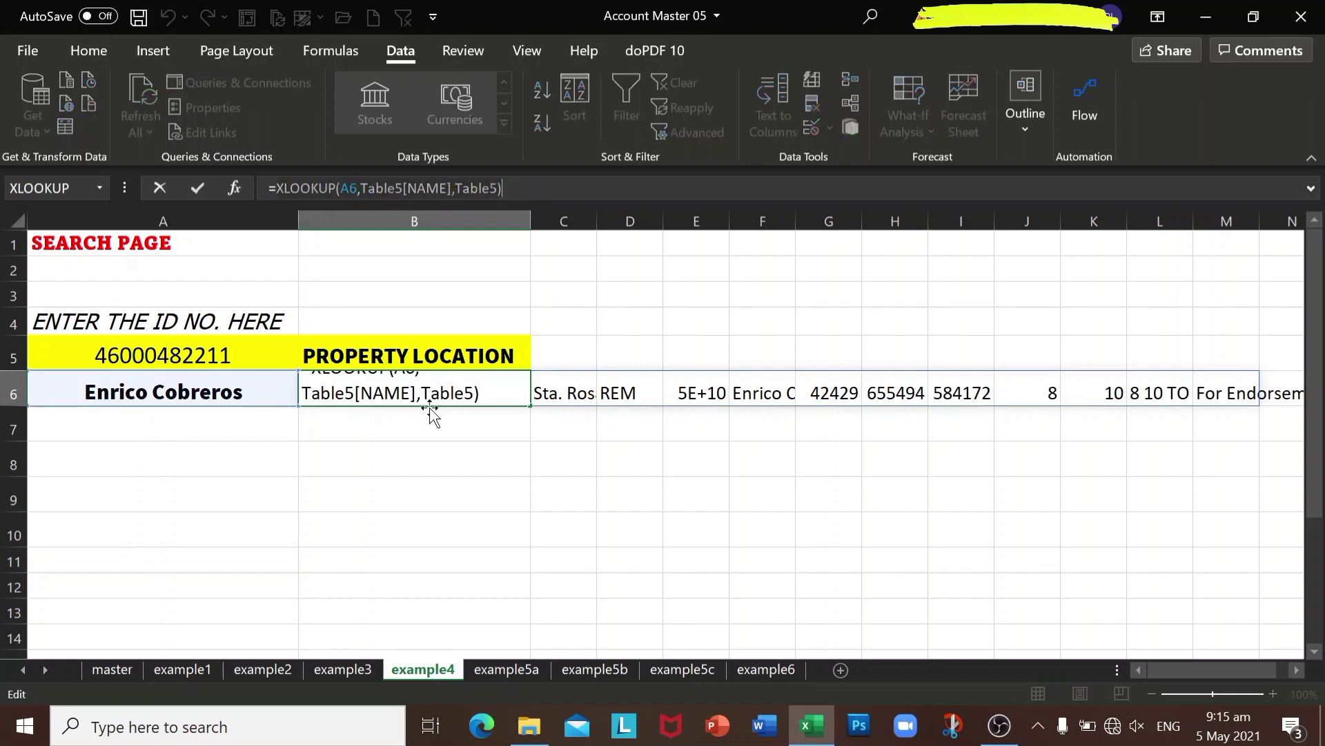
right_click(470, 188)
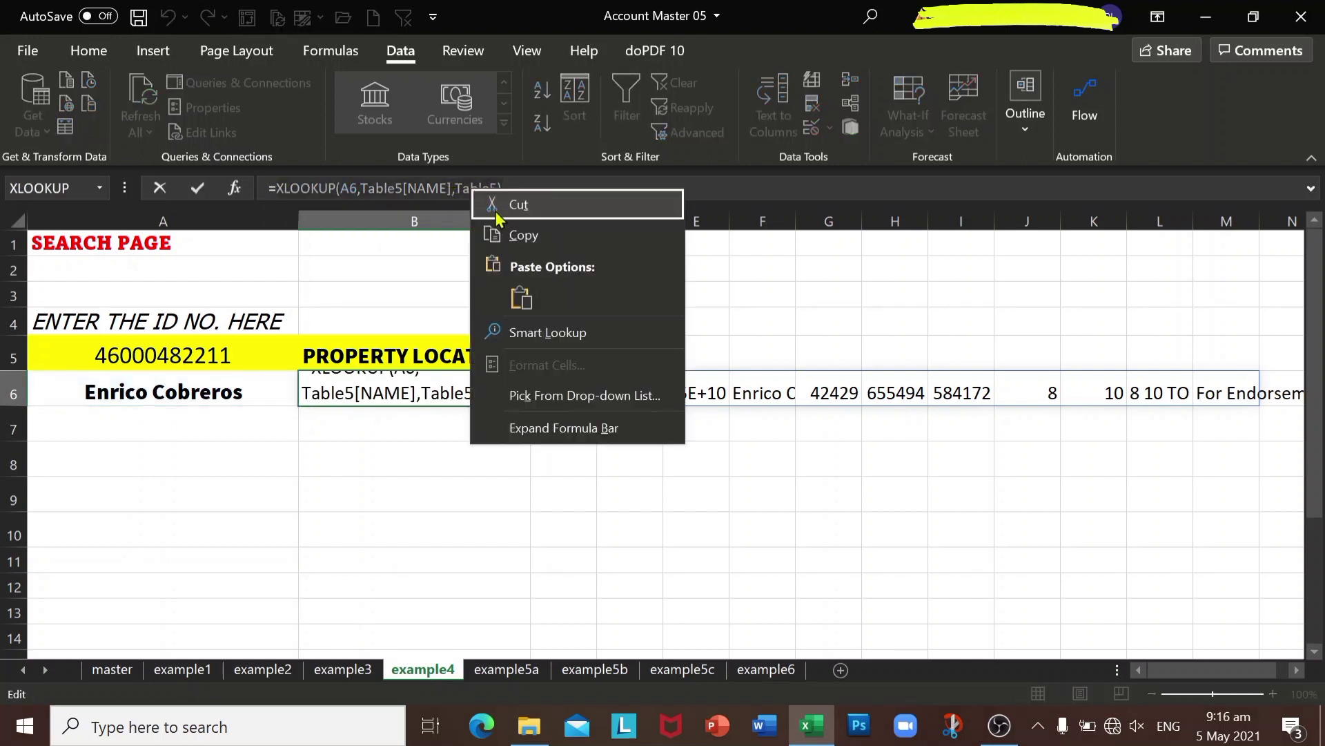
click(517, 236)
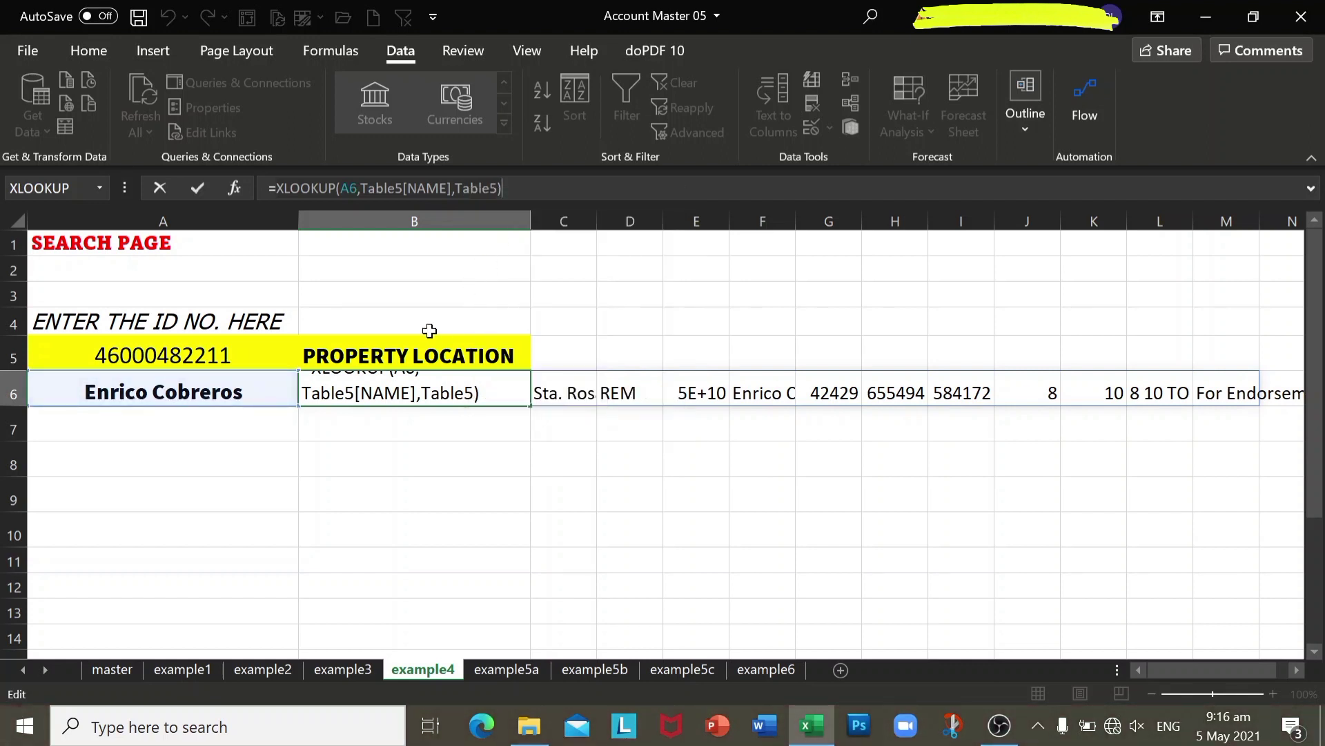
key(Escape)
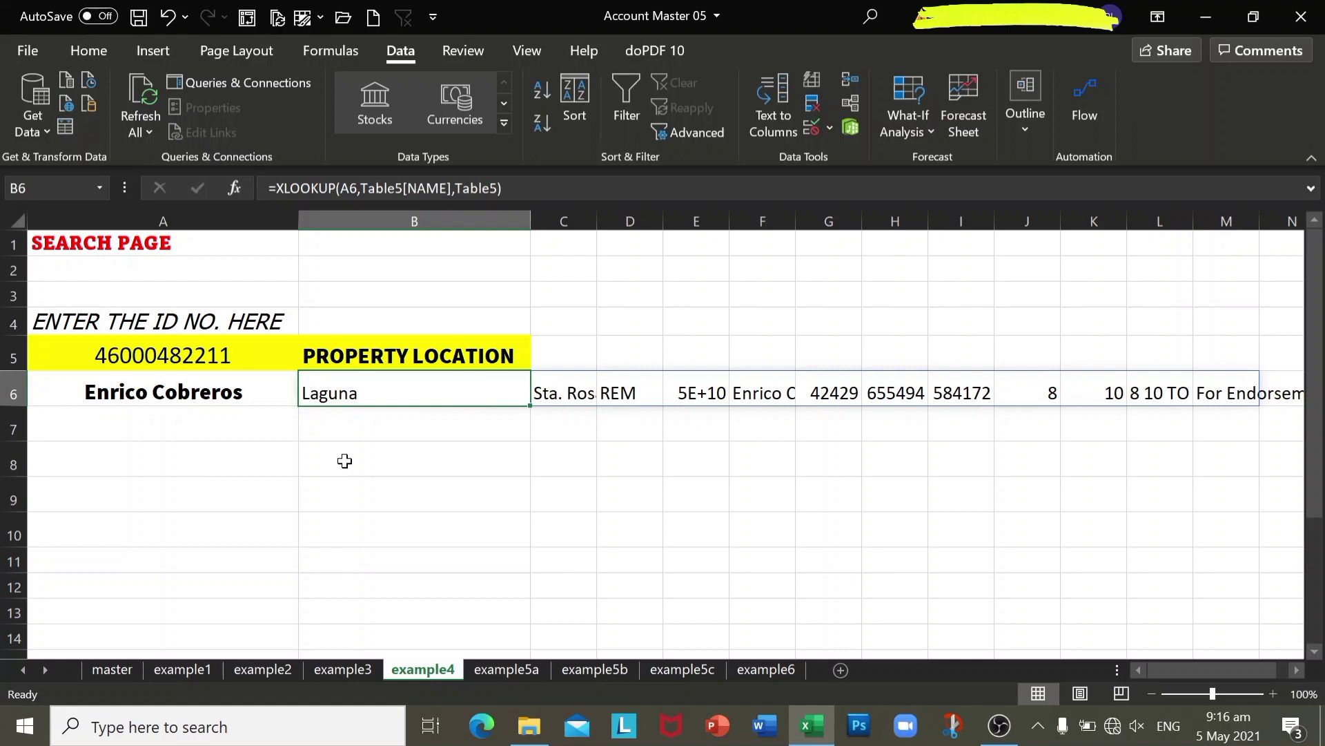
key(Delete)
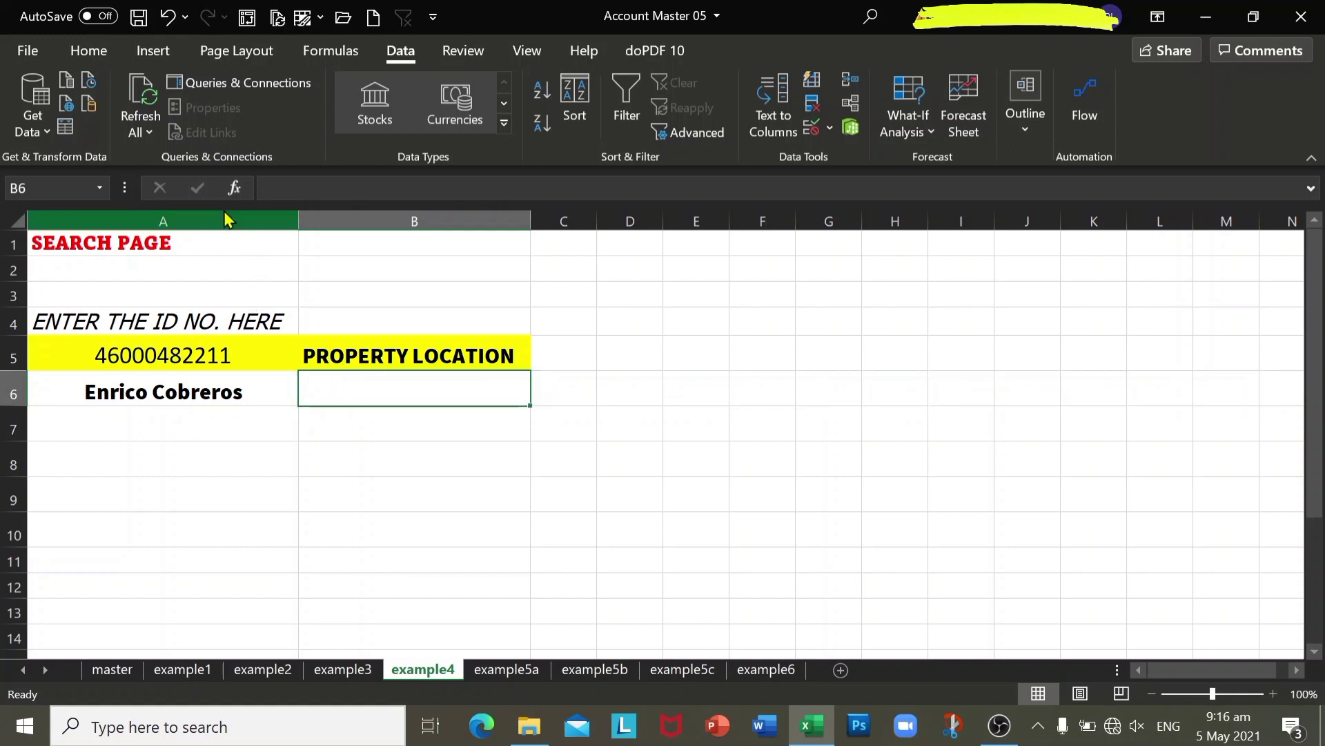
Build a nested XLOOKUP in B6: B5 against Table5[#Headers], returning the pasted name lookup
click(234, 189)
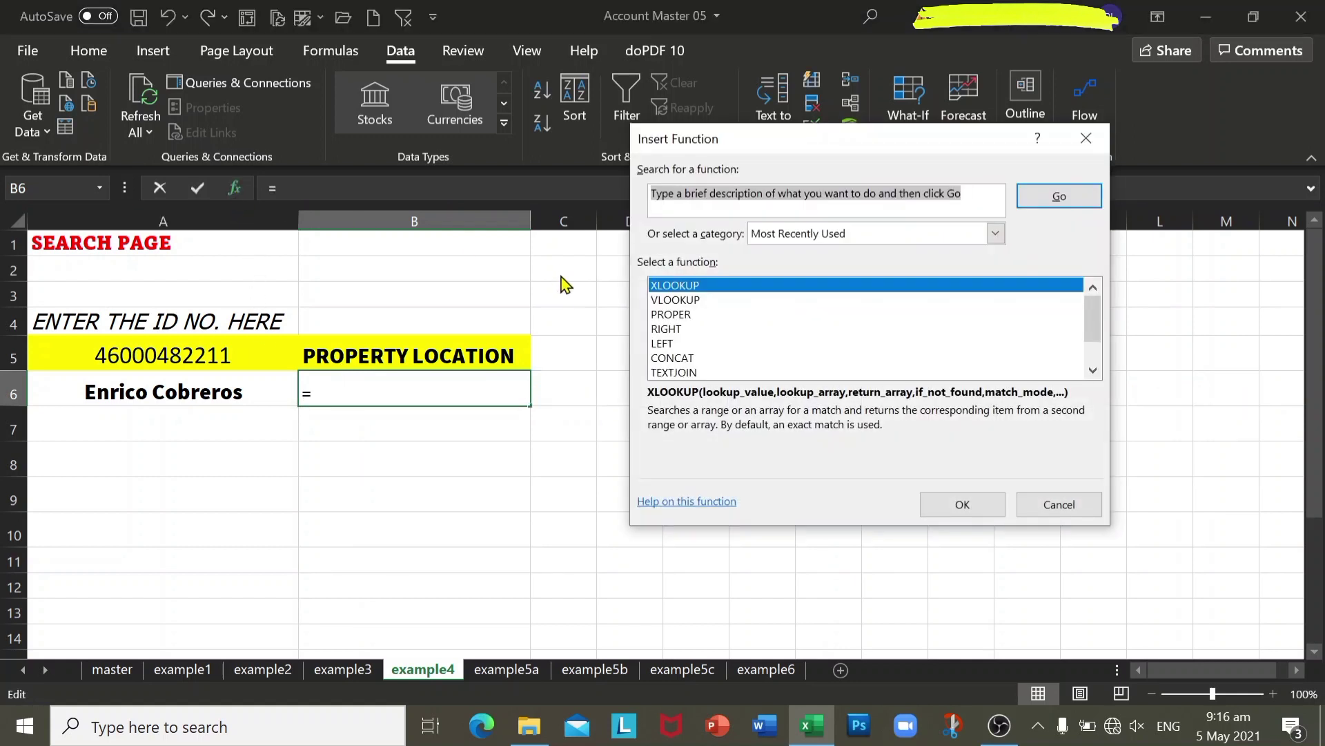
click(962, 504)
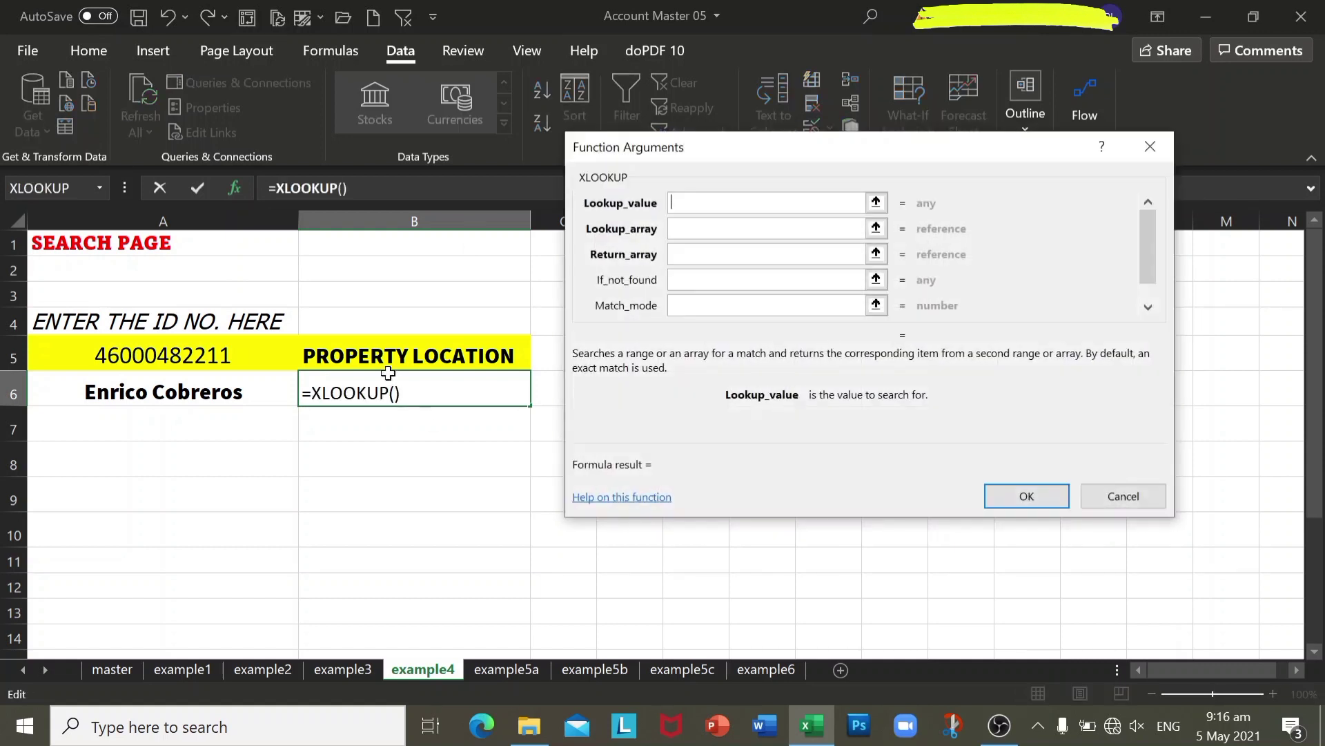
click(389, 350)
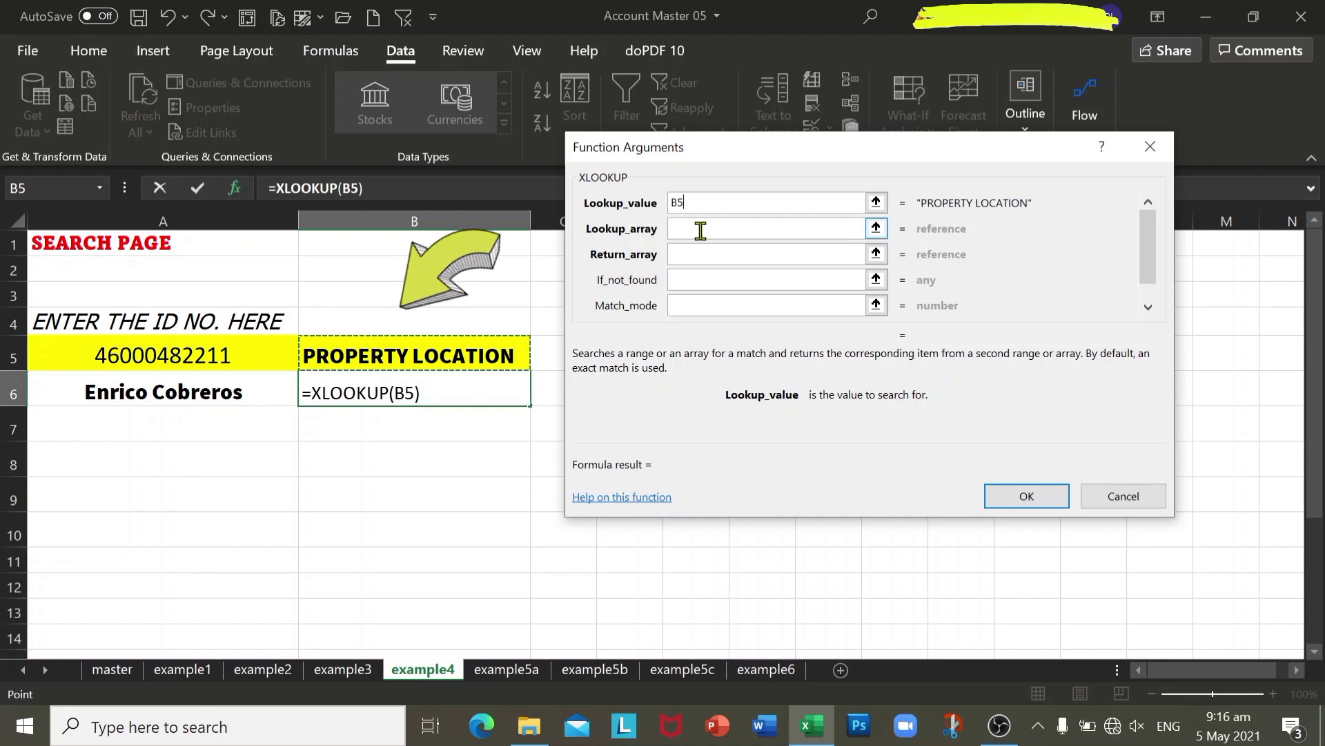
click(700, 230)
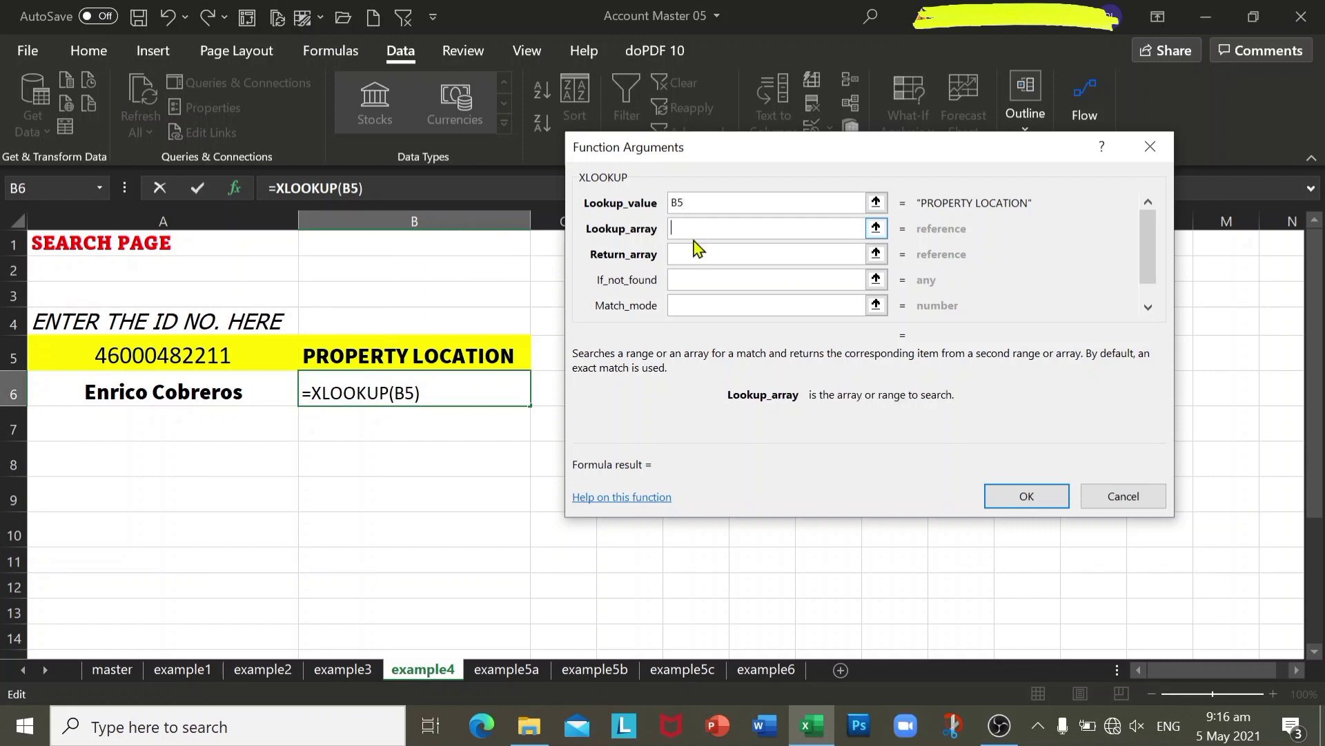
click(118, 671)
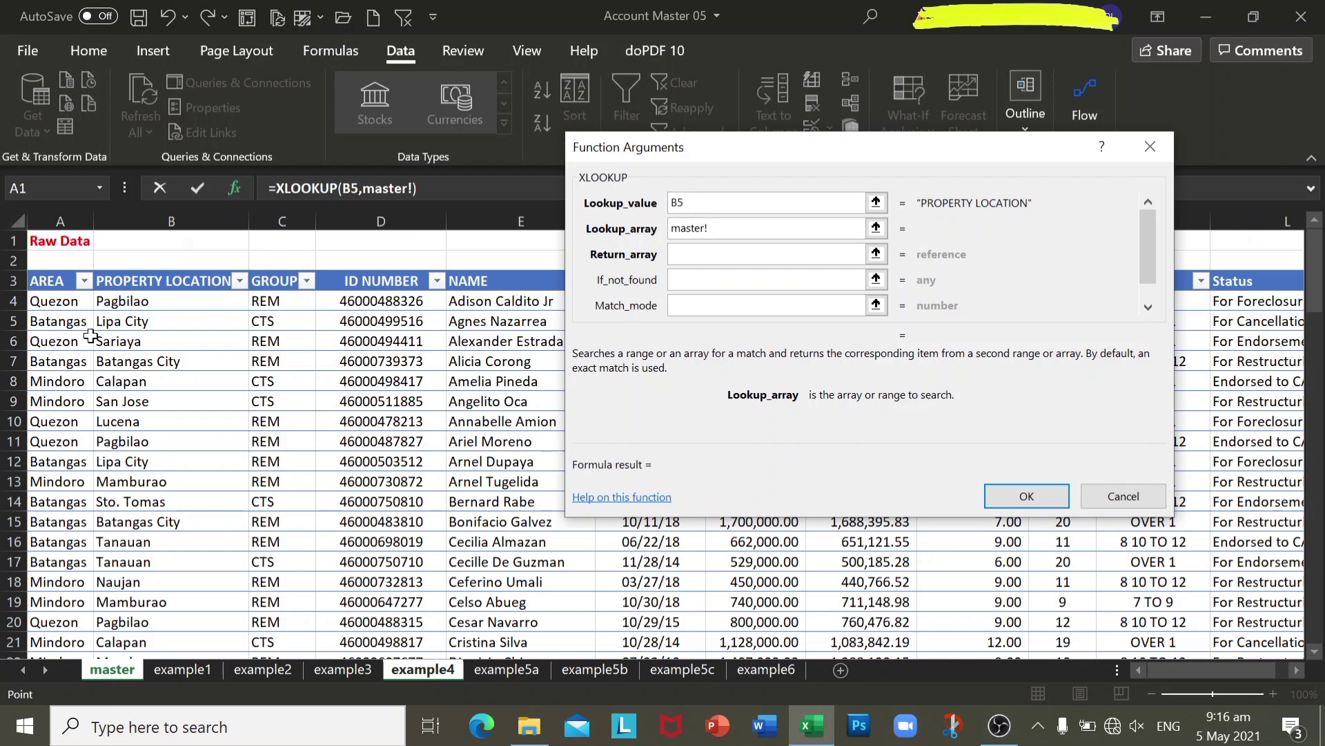
drag(60, 285, 1215, 284)
click(694, 255)
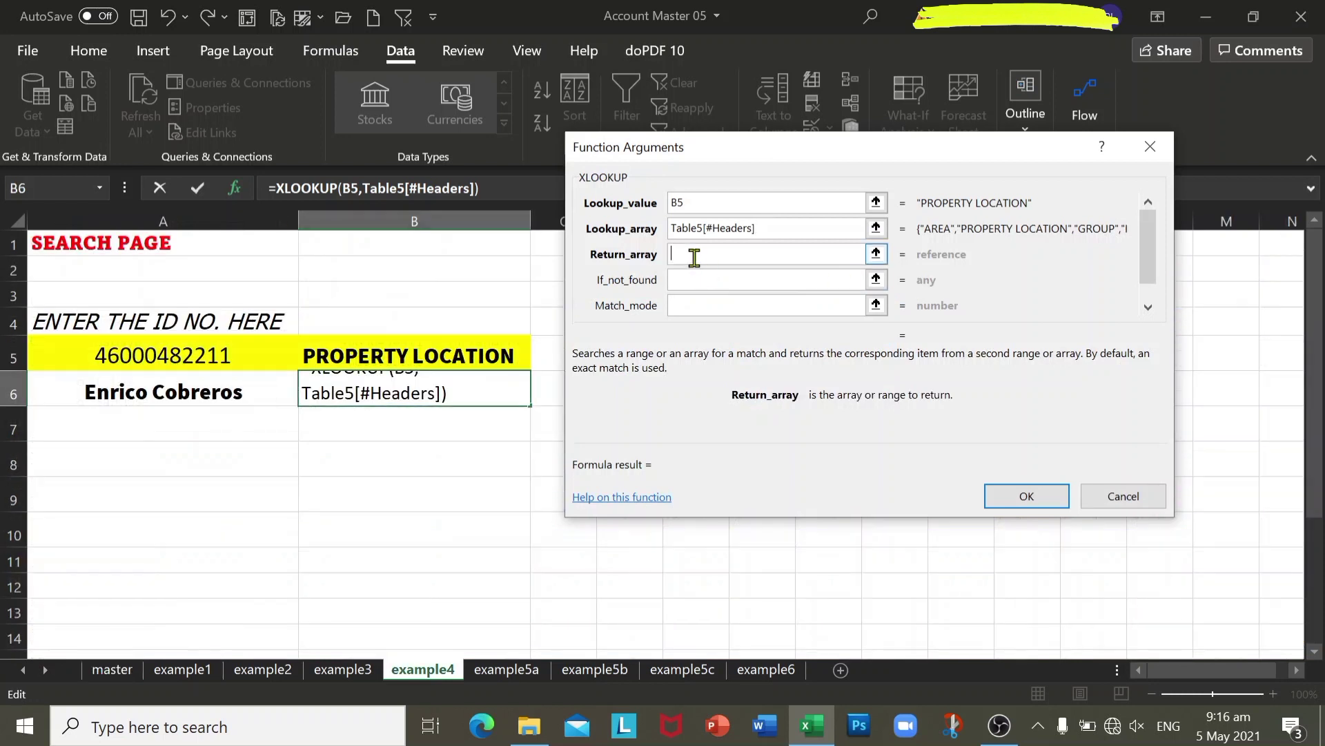
right_click(694, 257)
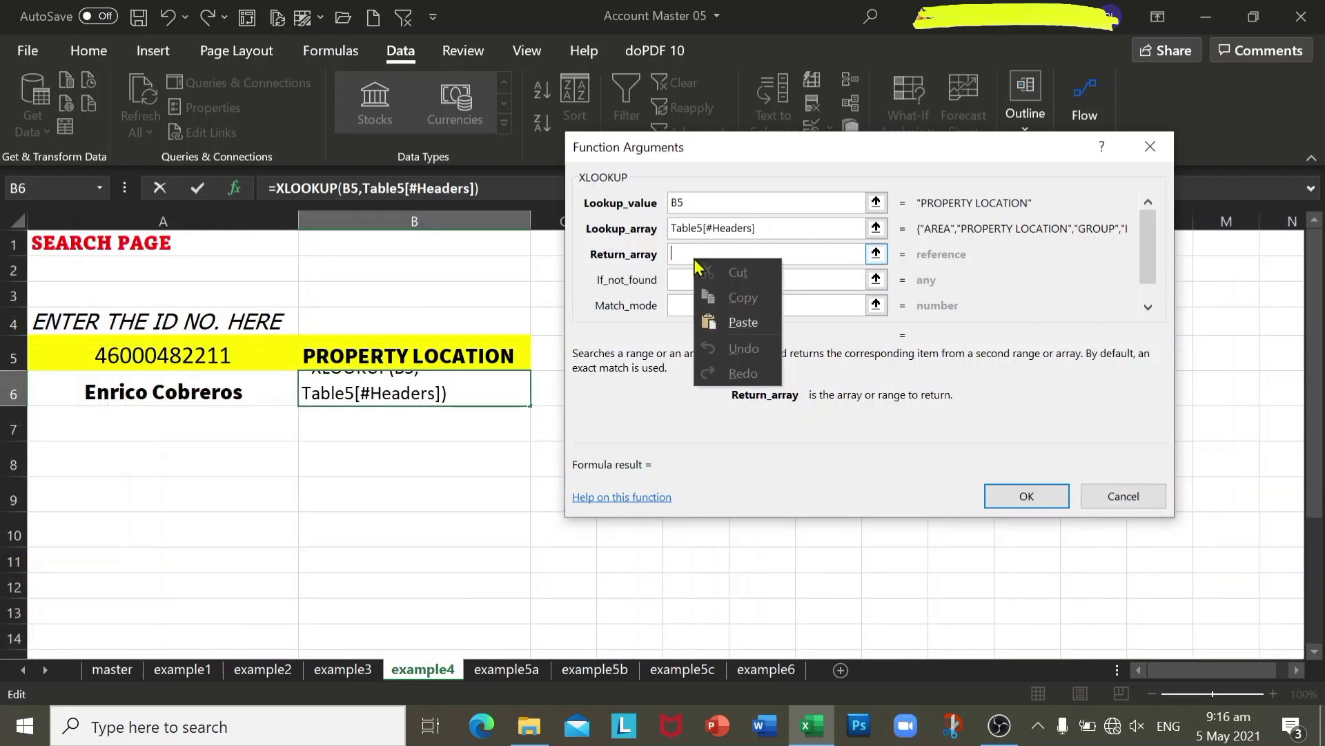
click(744, 323)
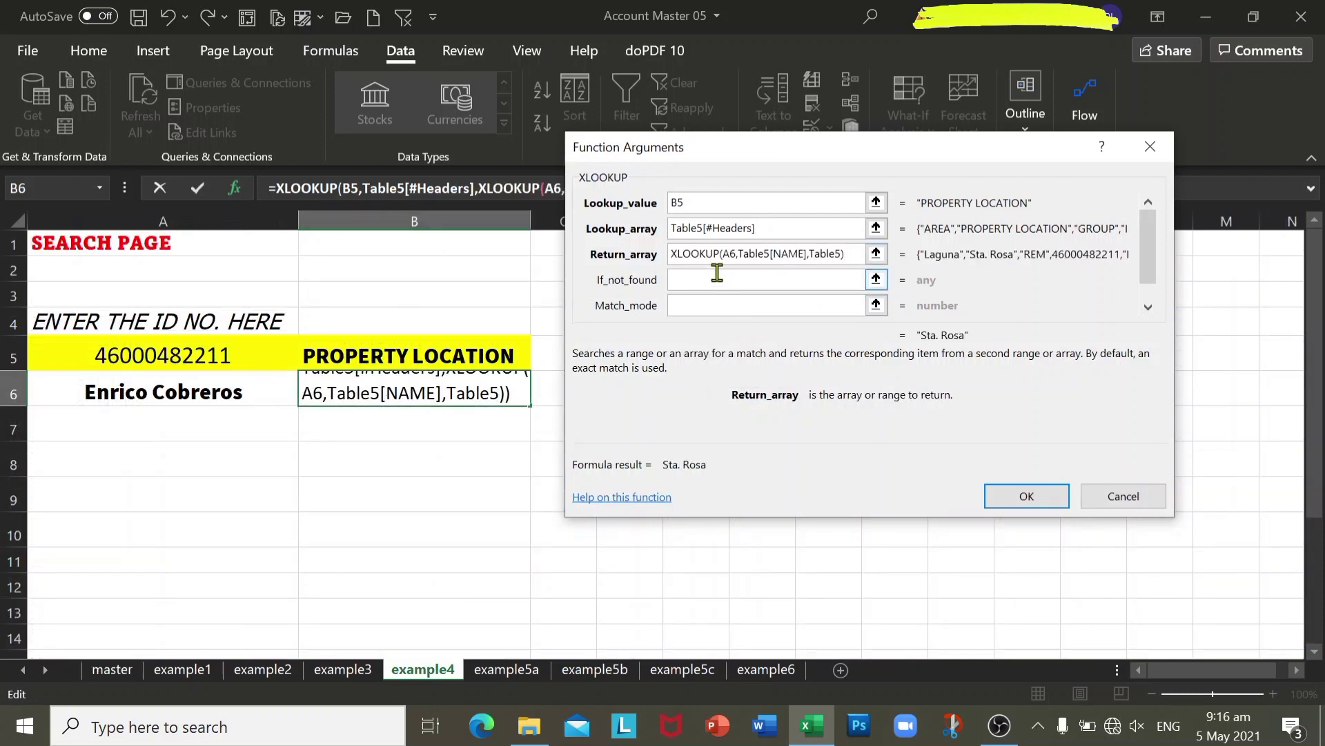
click(1026, 496)
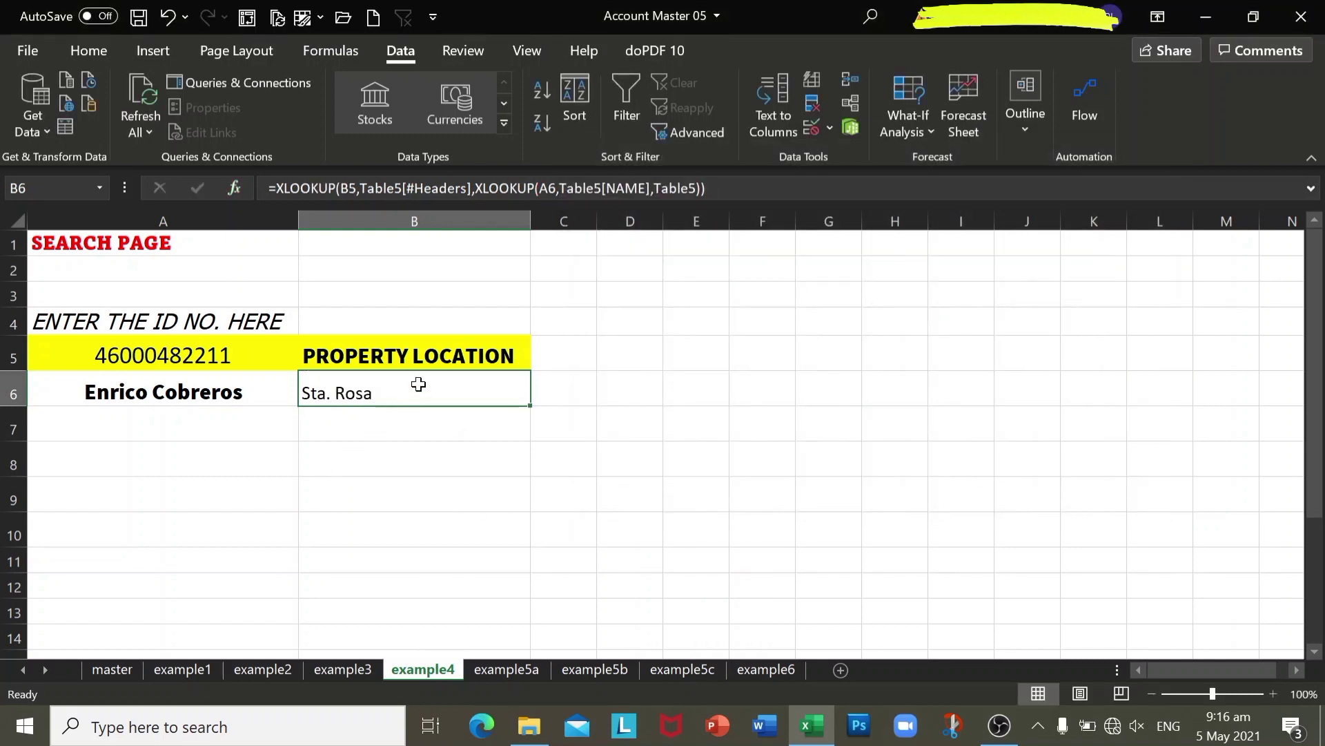
Review the A6 and B6 formulas, then switch B5's field to GROUP
click(187, 386)
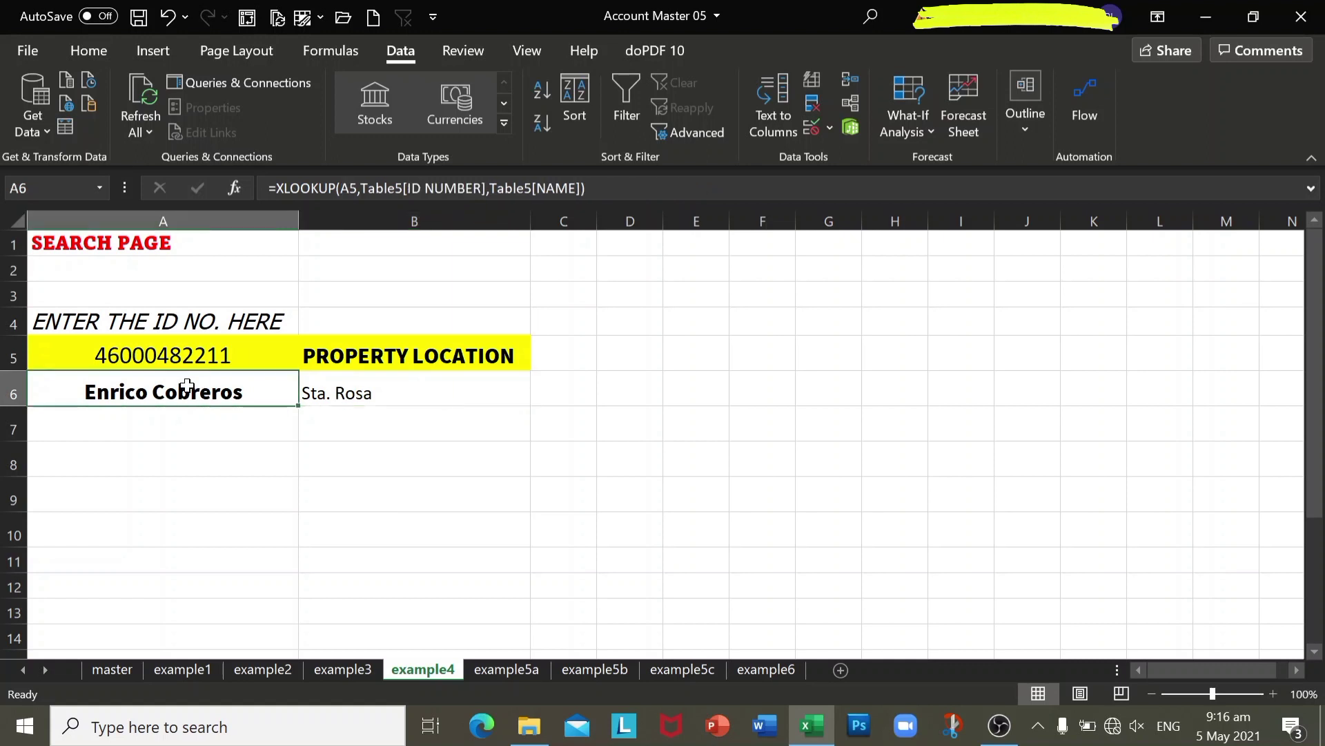
click(419, 389)
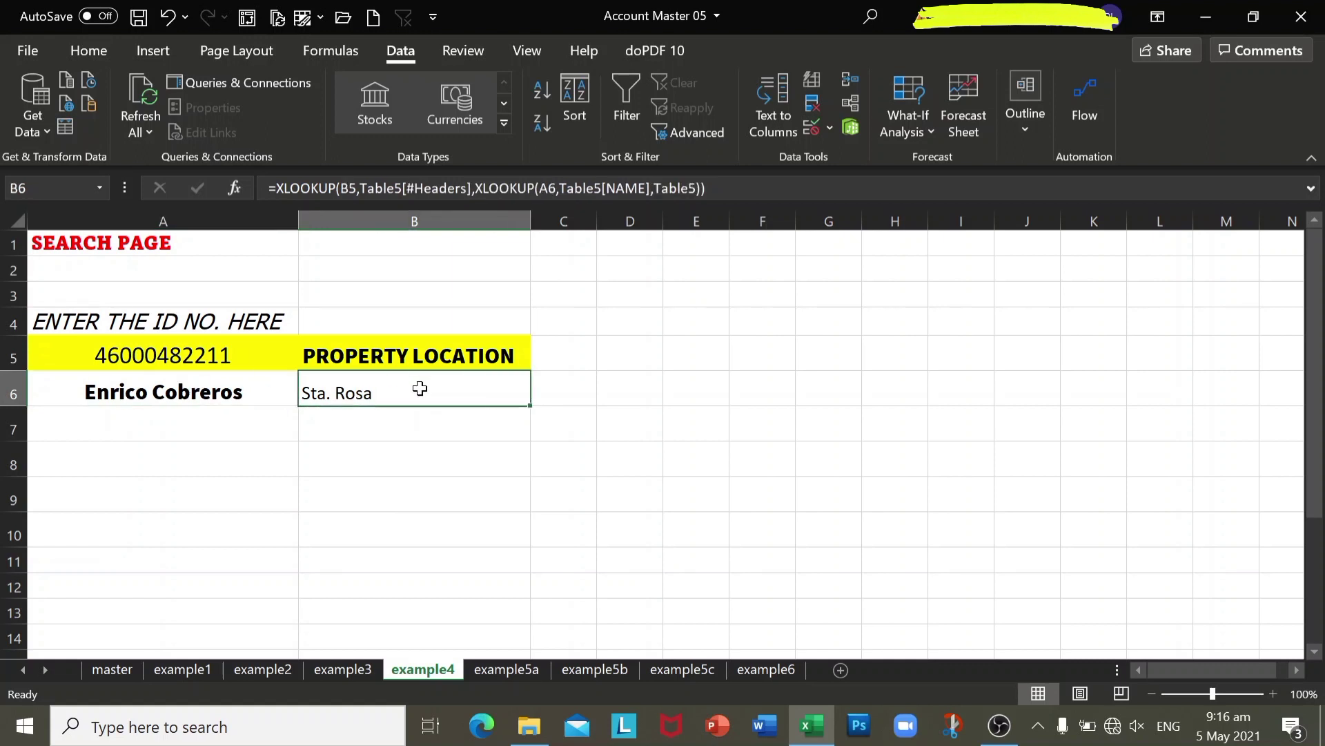
click(483, 350)
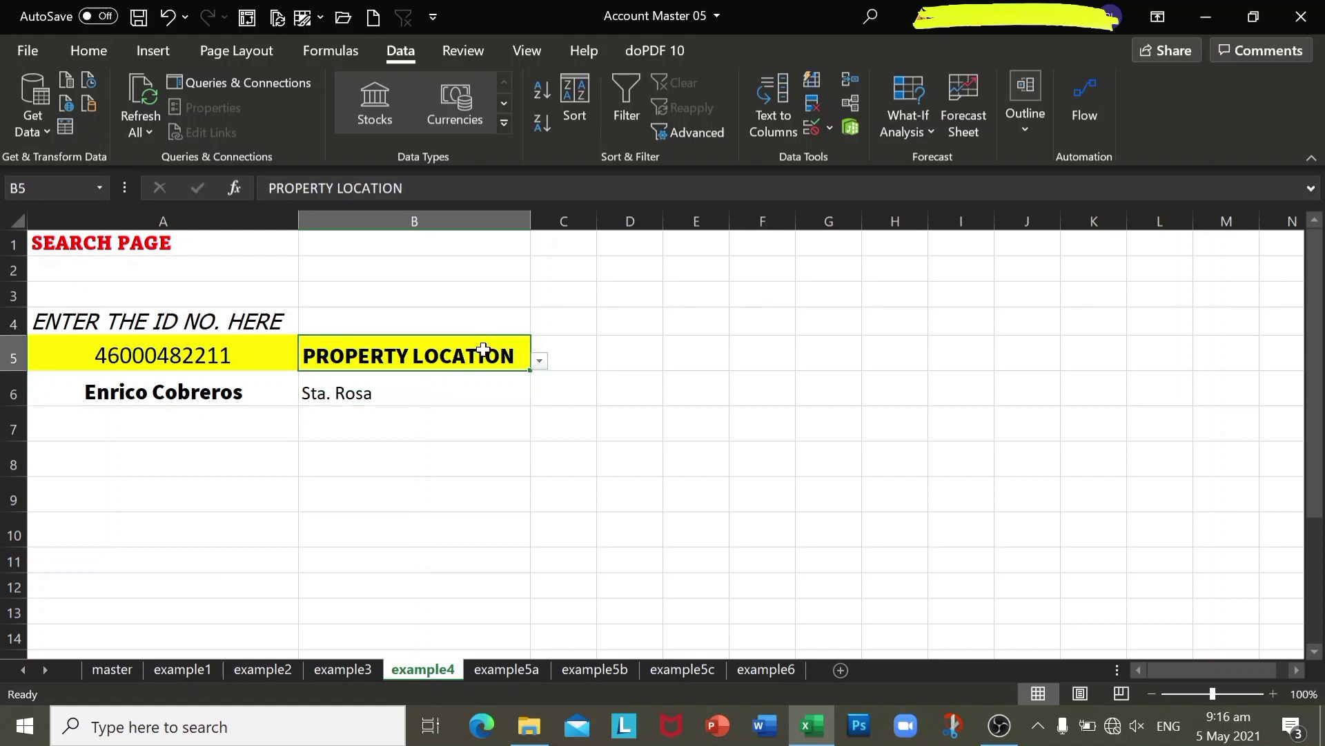
click(539, 359)
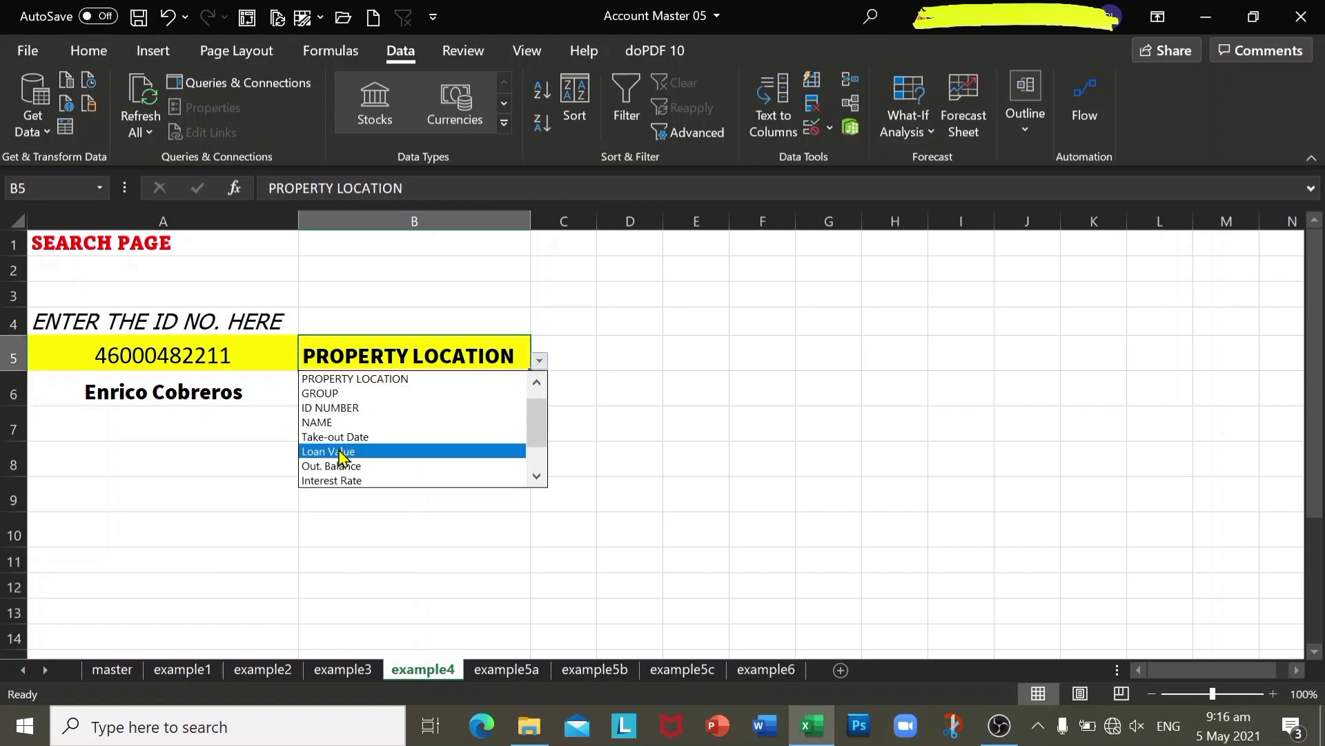
click(330, 393)
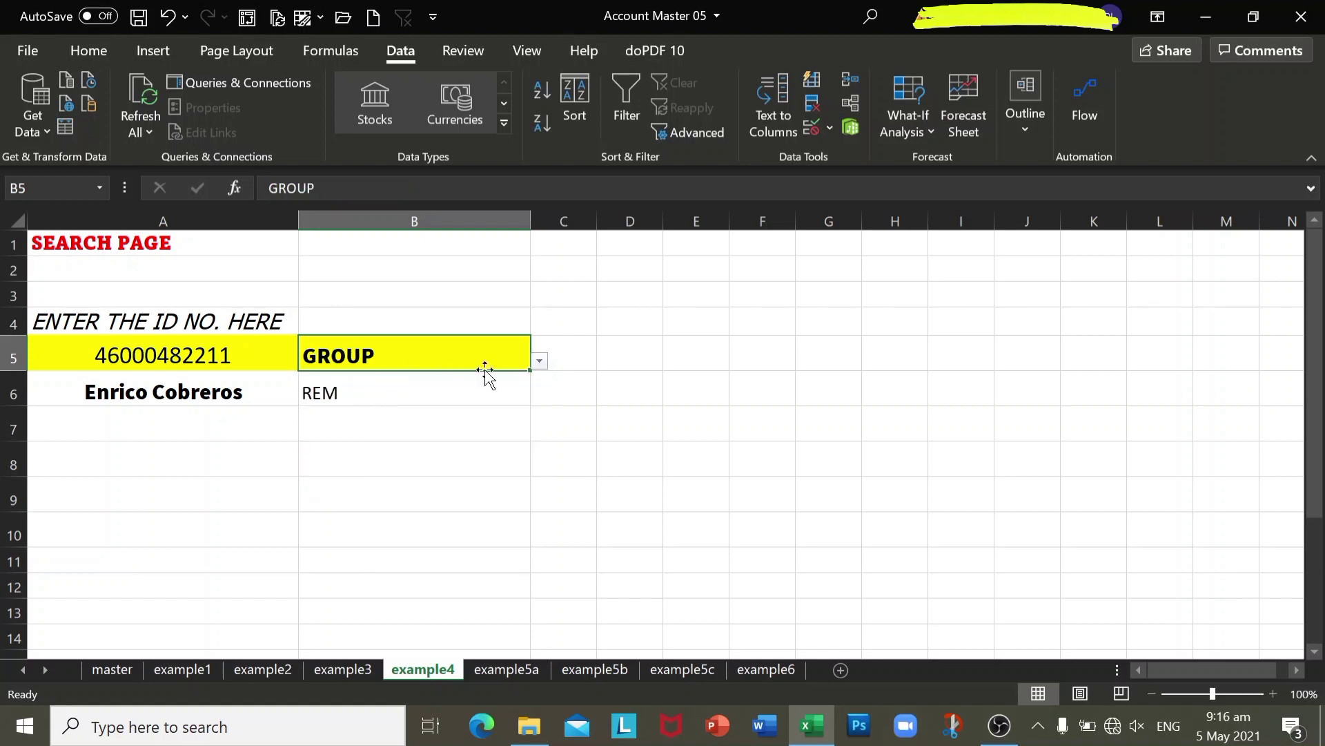
Switch B5 to Age, then Status, so B6 shows For Endorsement to CA
click(539, 360)
drag(537, 429, 376, 483)
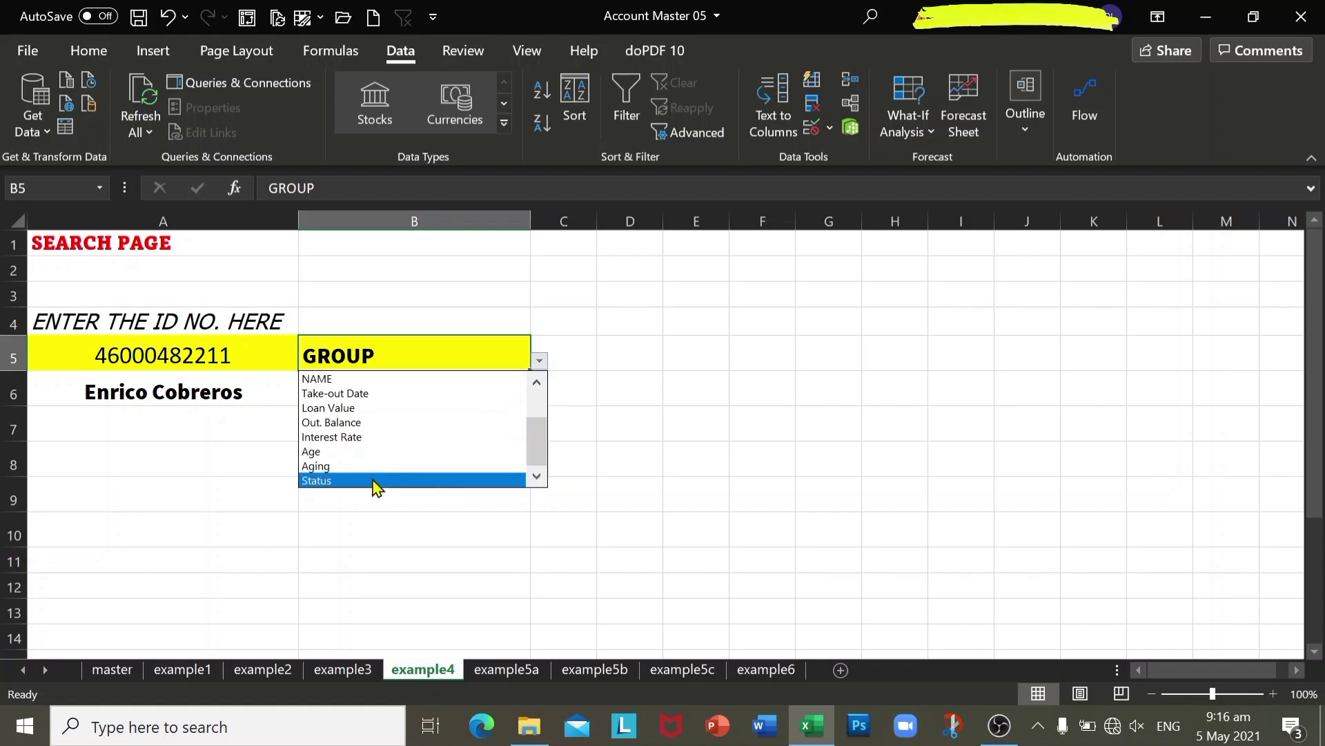
click(332, 454)
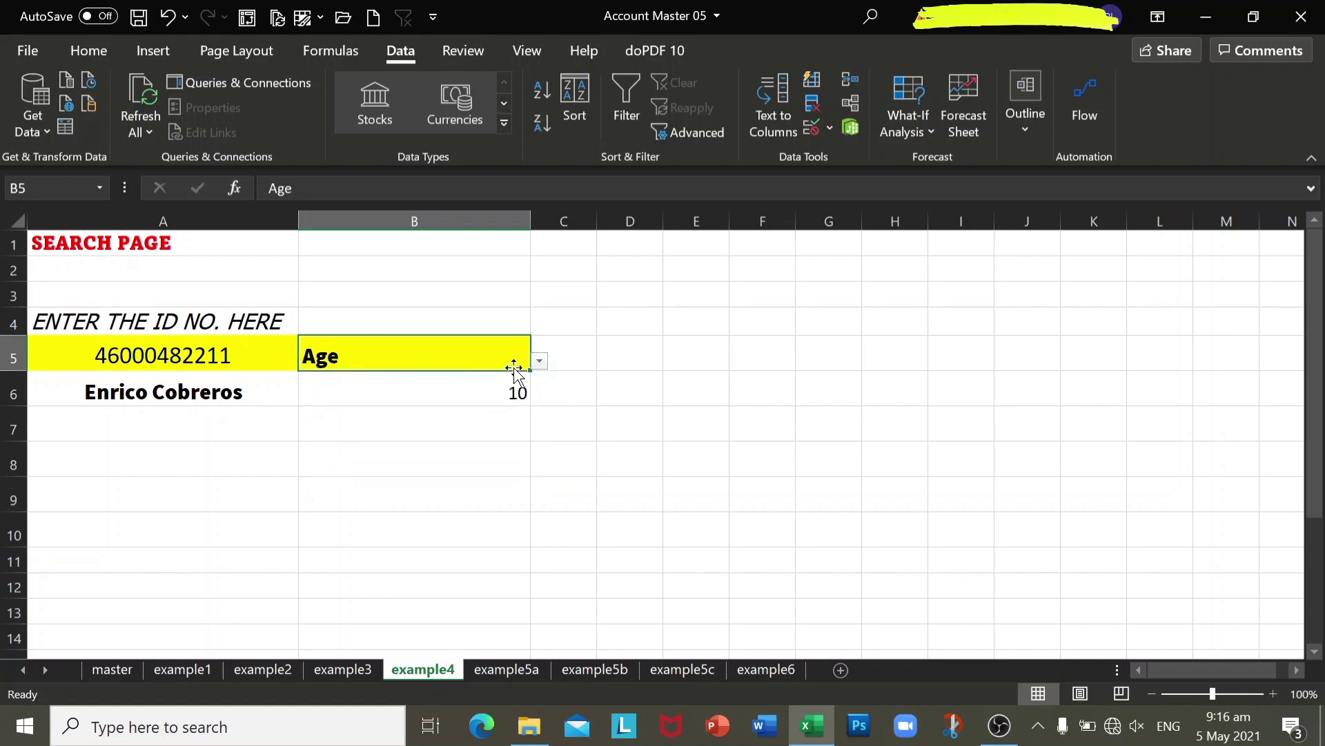
click(539, 361)
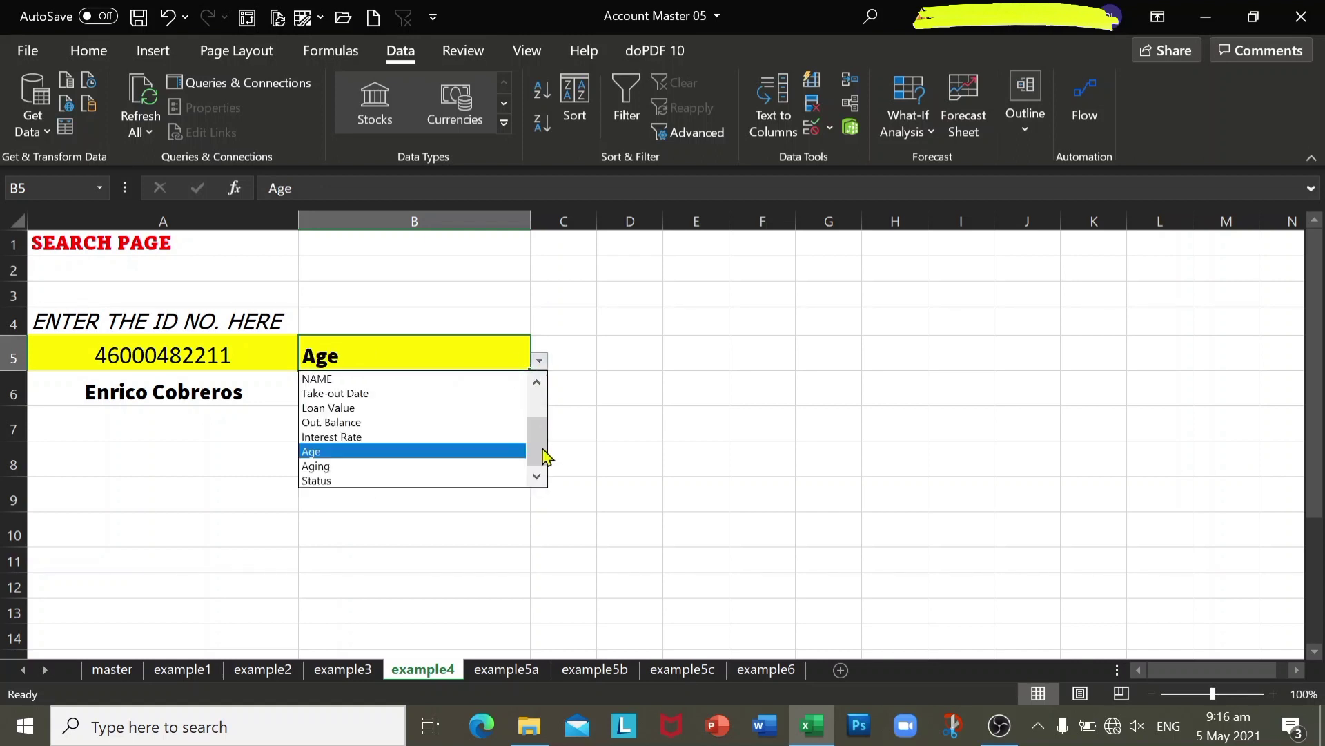
click(341, 479)
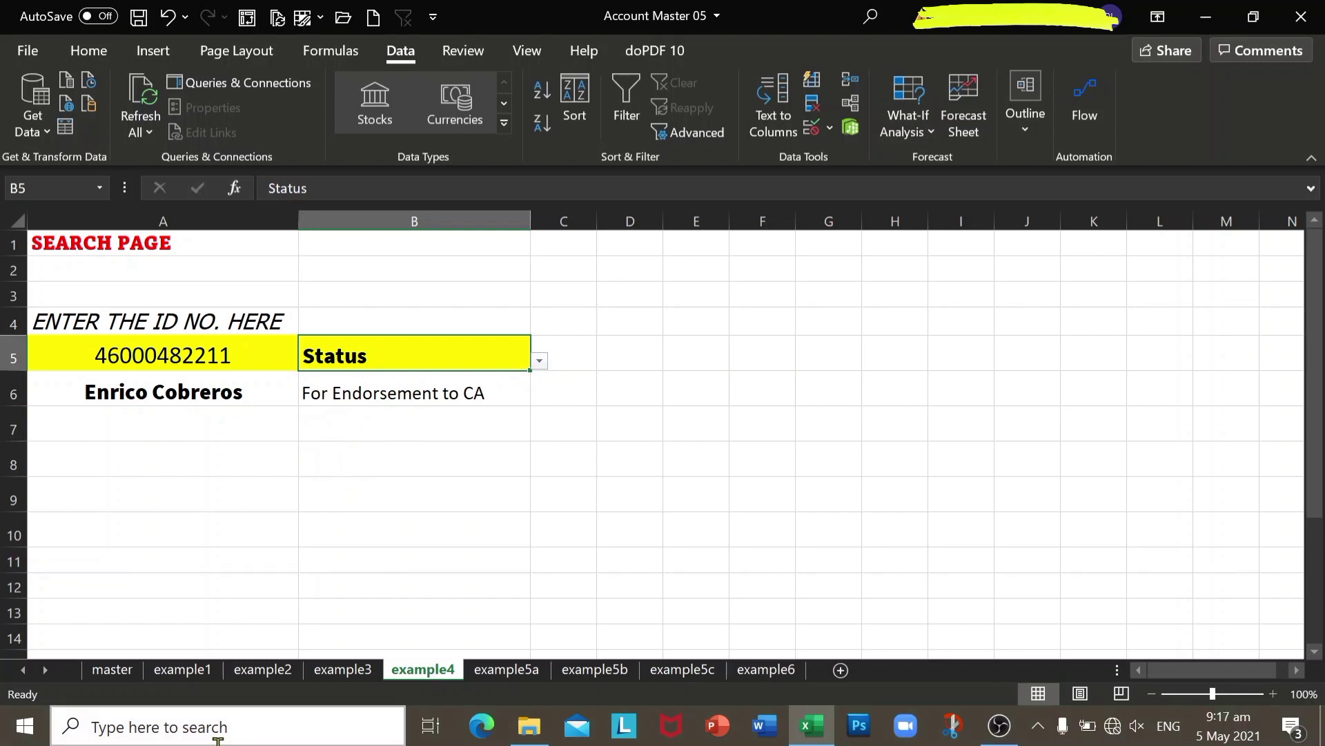
scroll(507, 503, down, 7)
scroll(505, 506, up, 7)
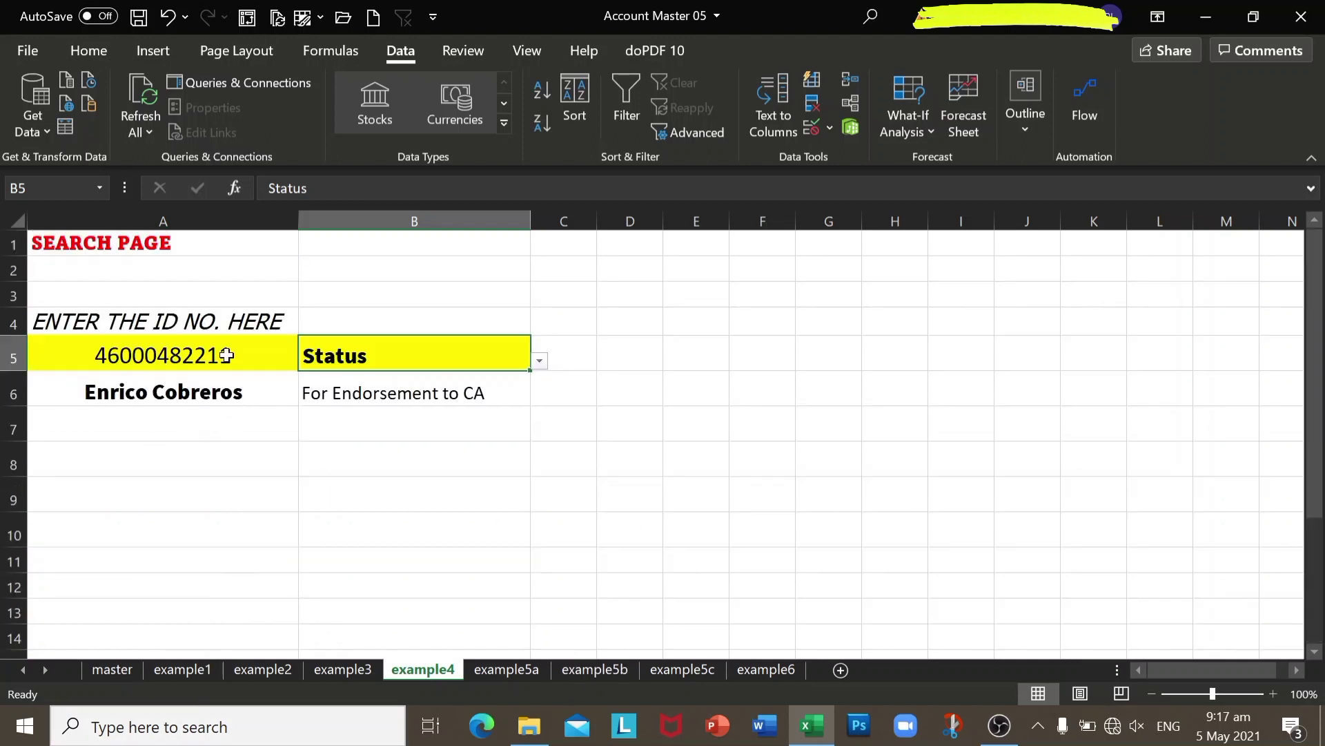
Copy the ID number in master row 17 and paste it as values into example4's A5
click(125, 673)
click(392, 559)
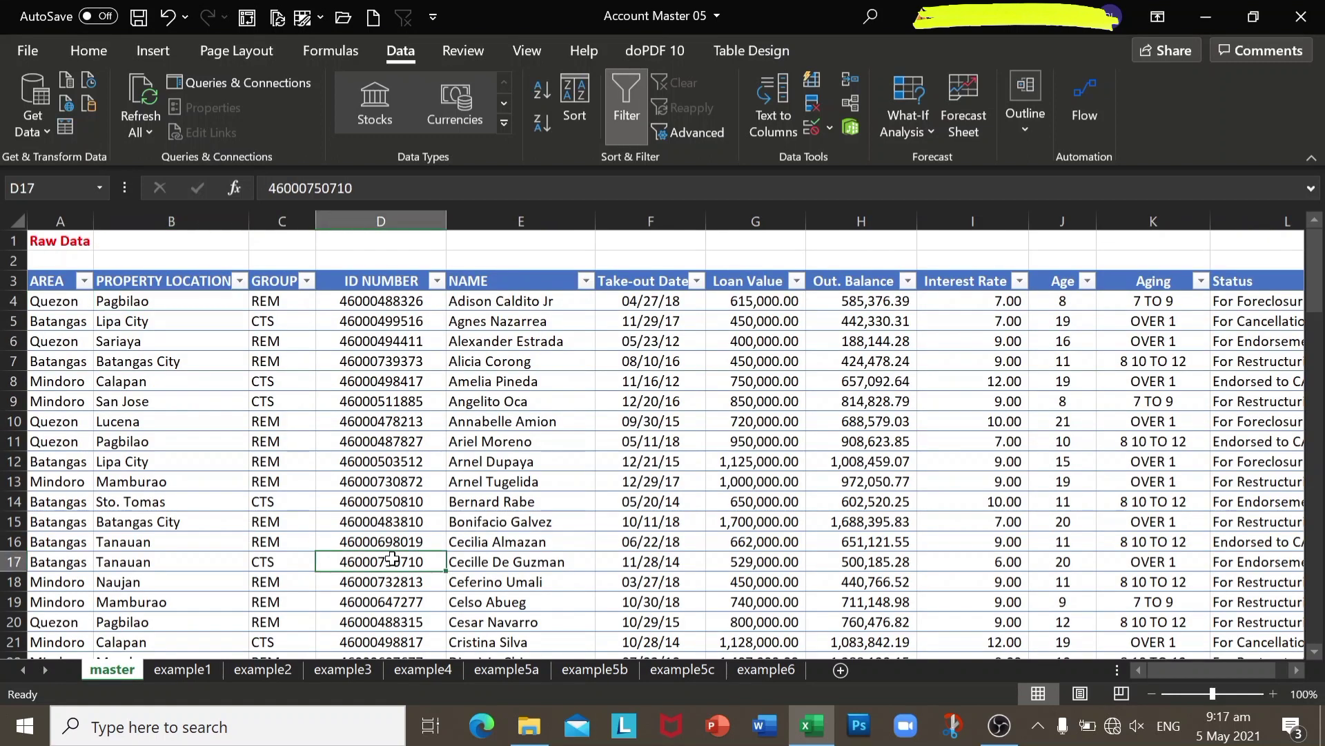
right_click(392, 559)
click(454, 49)
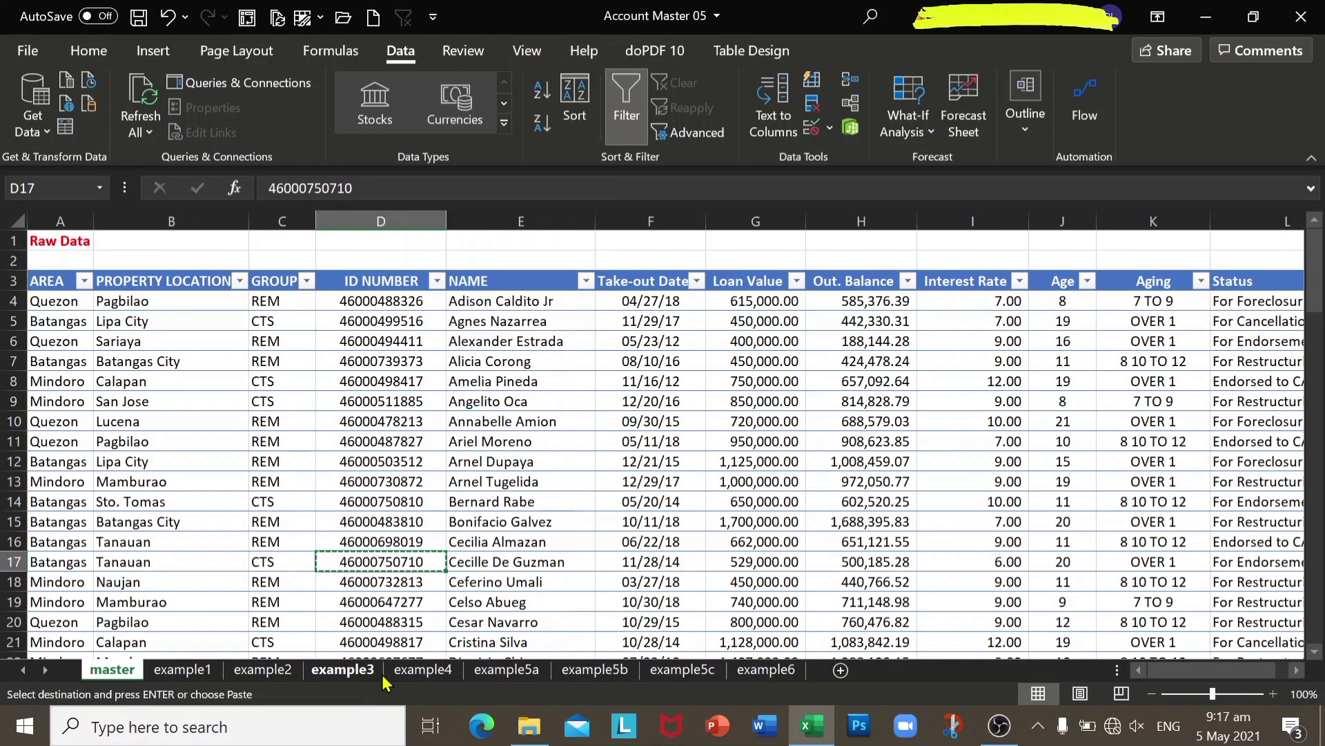
click(414, 669)
click(200, 345)
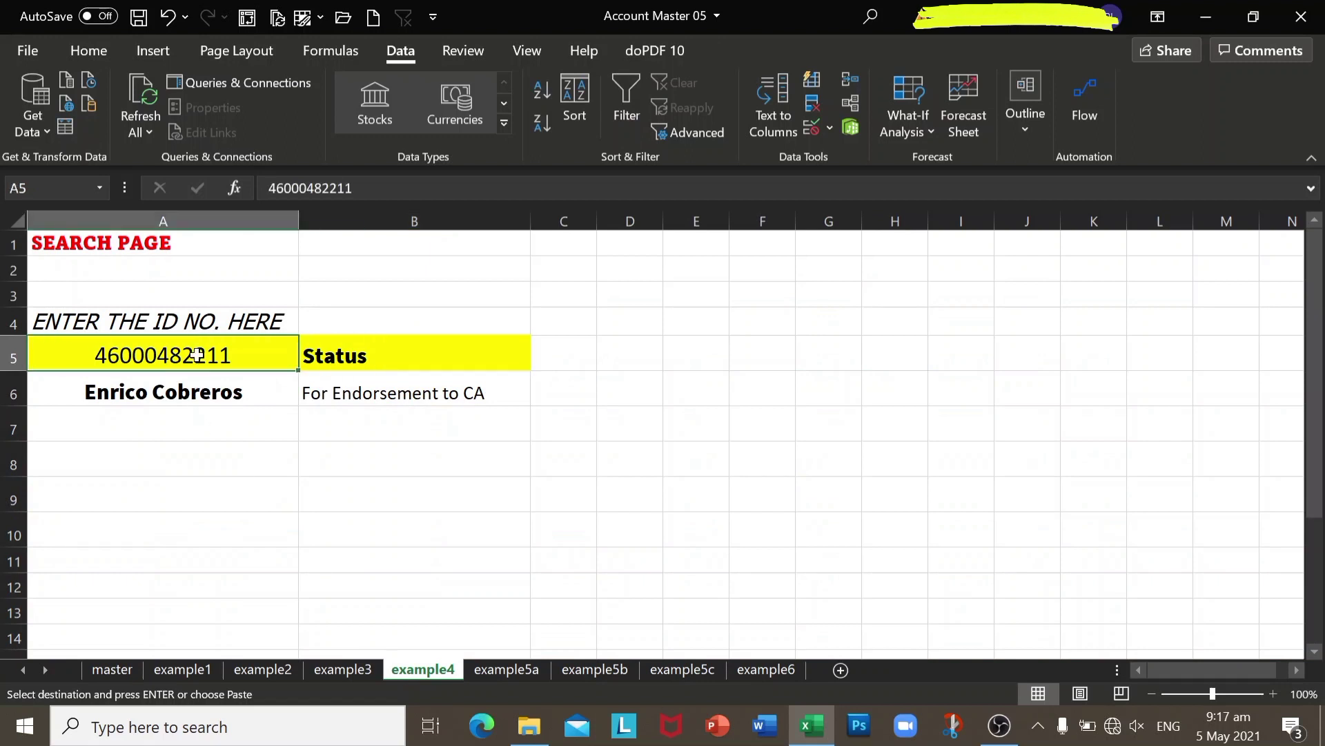
right_click(200, 345)
click(124, 352)
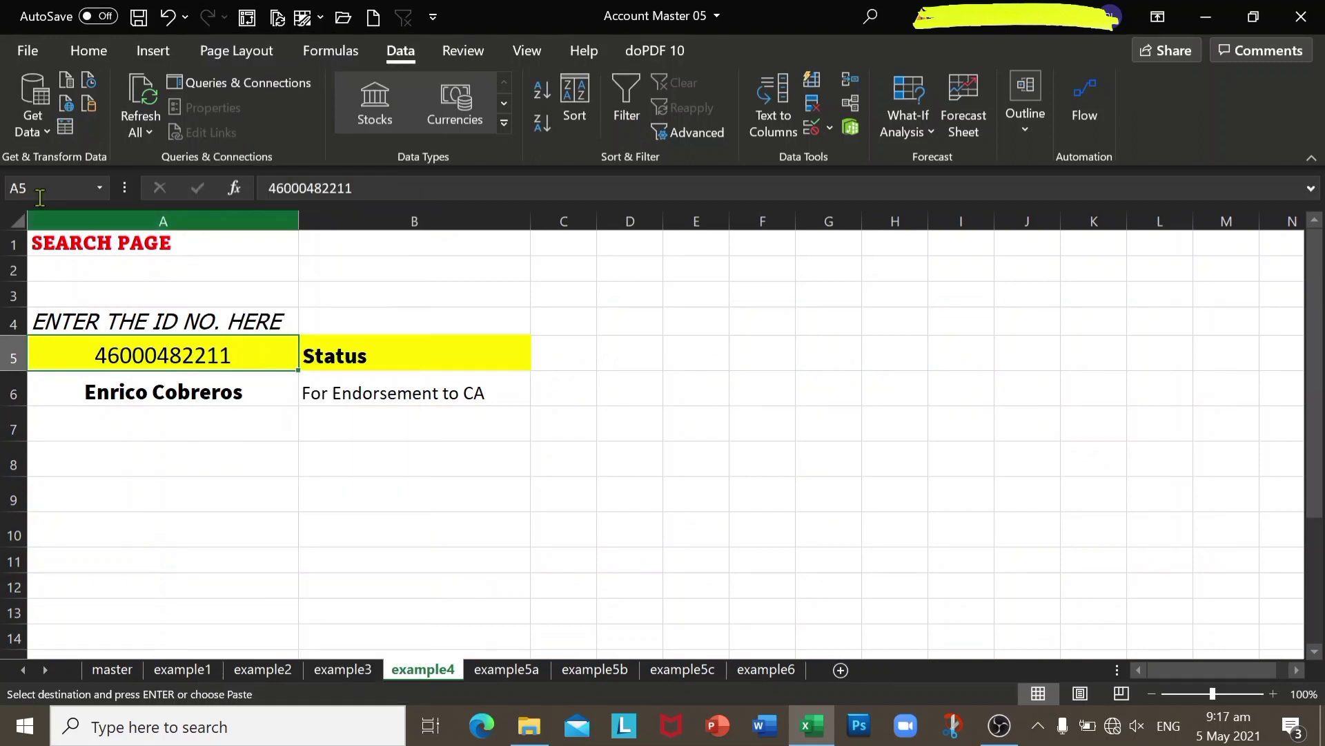
click(88, 50)
click(29, 137)
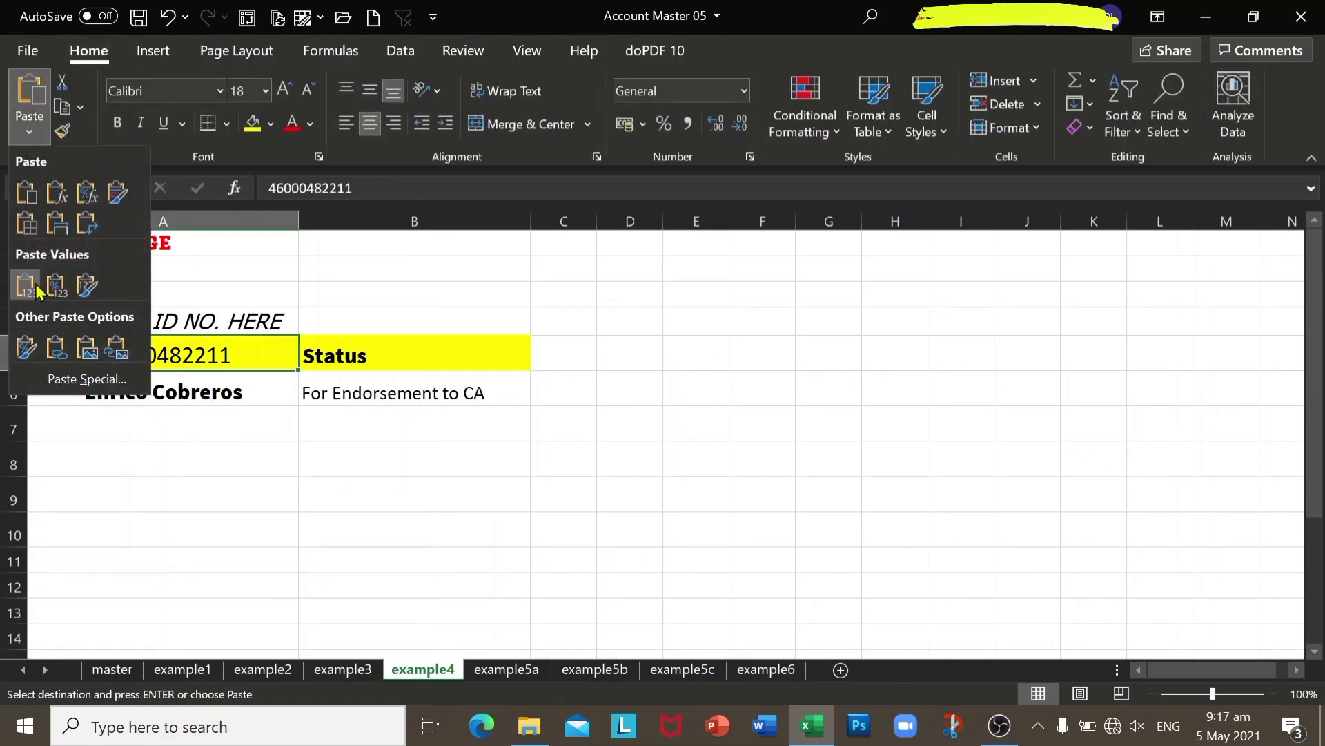
click(22, 284)
Change B5's field to Age, then to PROPERTY LOCATION, for the new ID
click(438, 417)
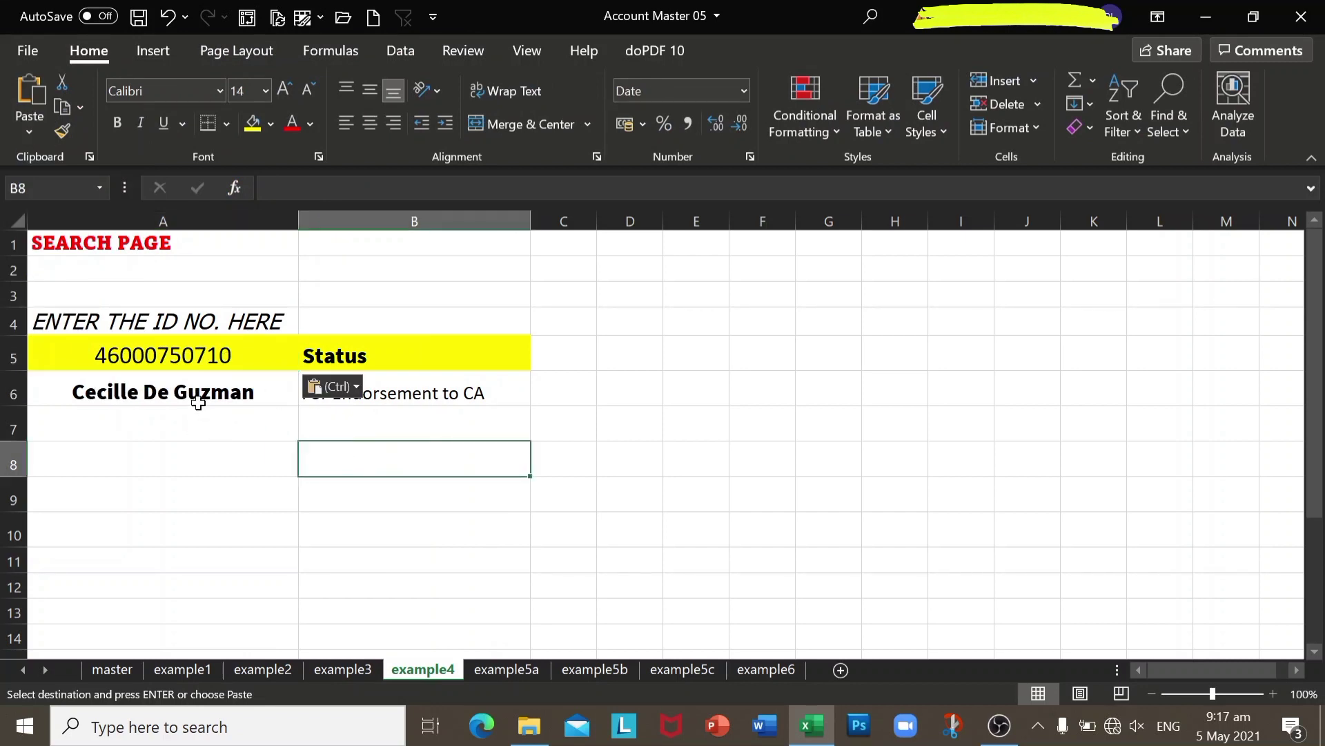
click(121, 397)
click(511, 366)
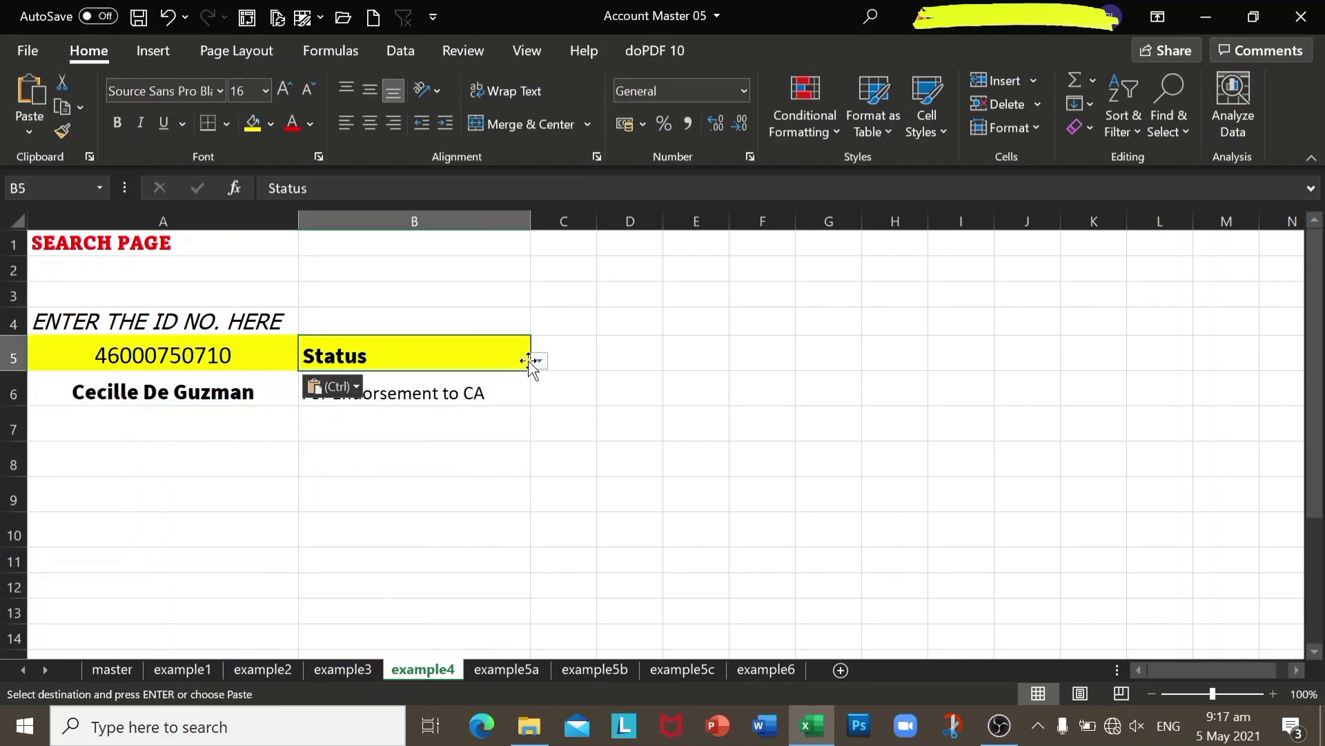
click(538, 359)
click(365, 455)
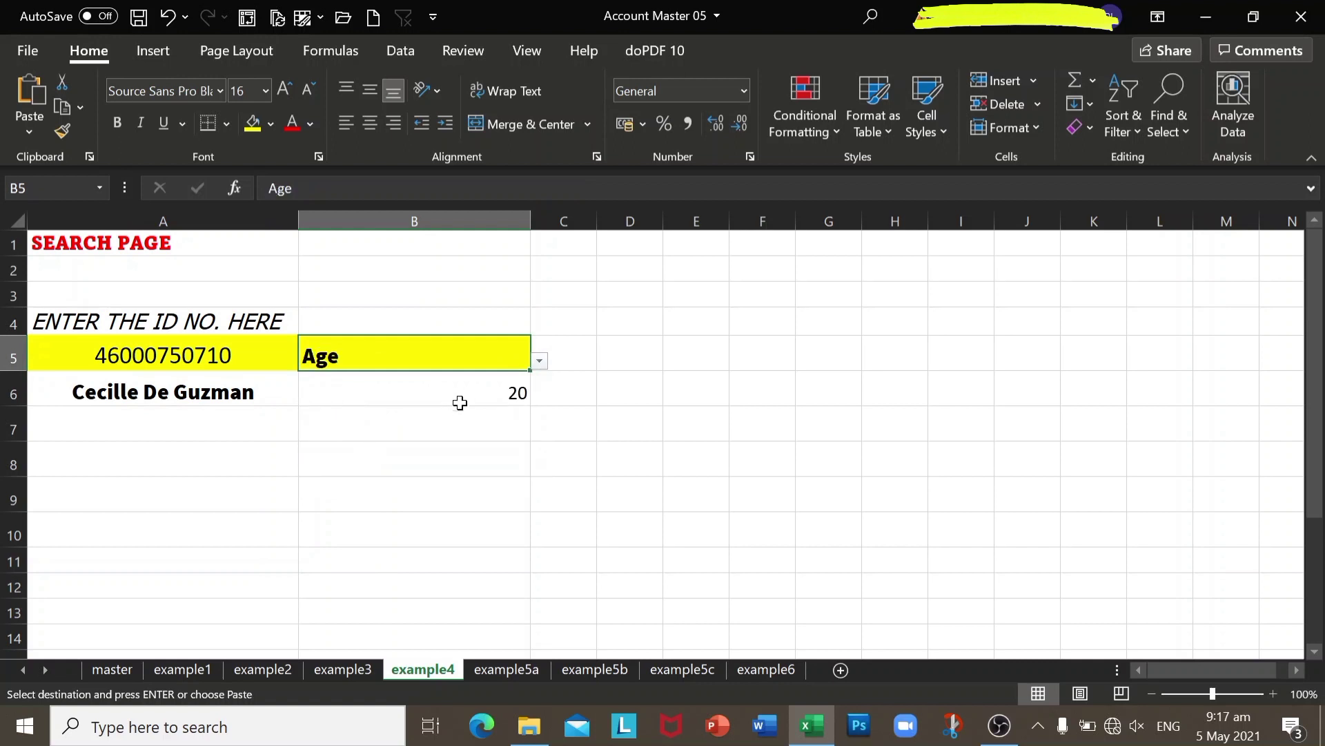
click(539, 360)
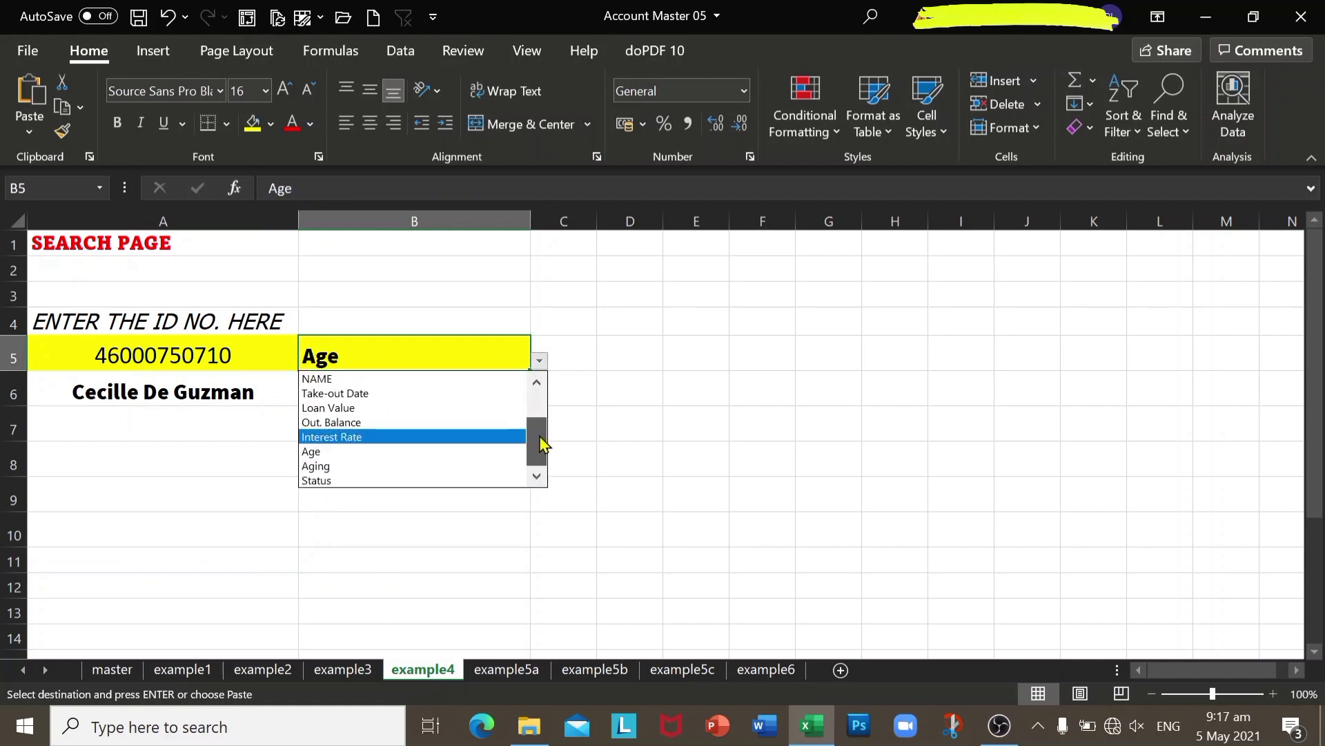
drag(539, 439, 431, 394)
click(430, 393)
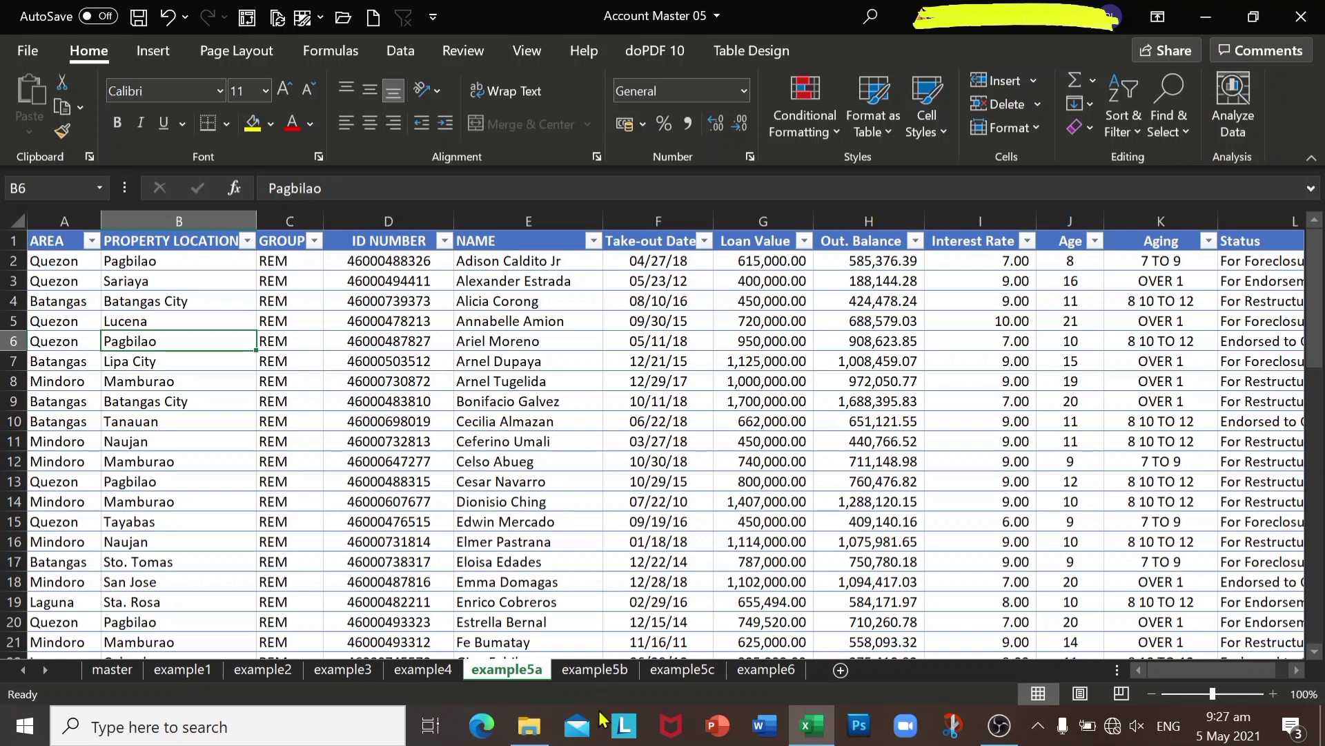
Look over the example5b data sheet, then move to the example5c search page
click(606, 671)
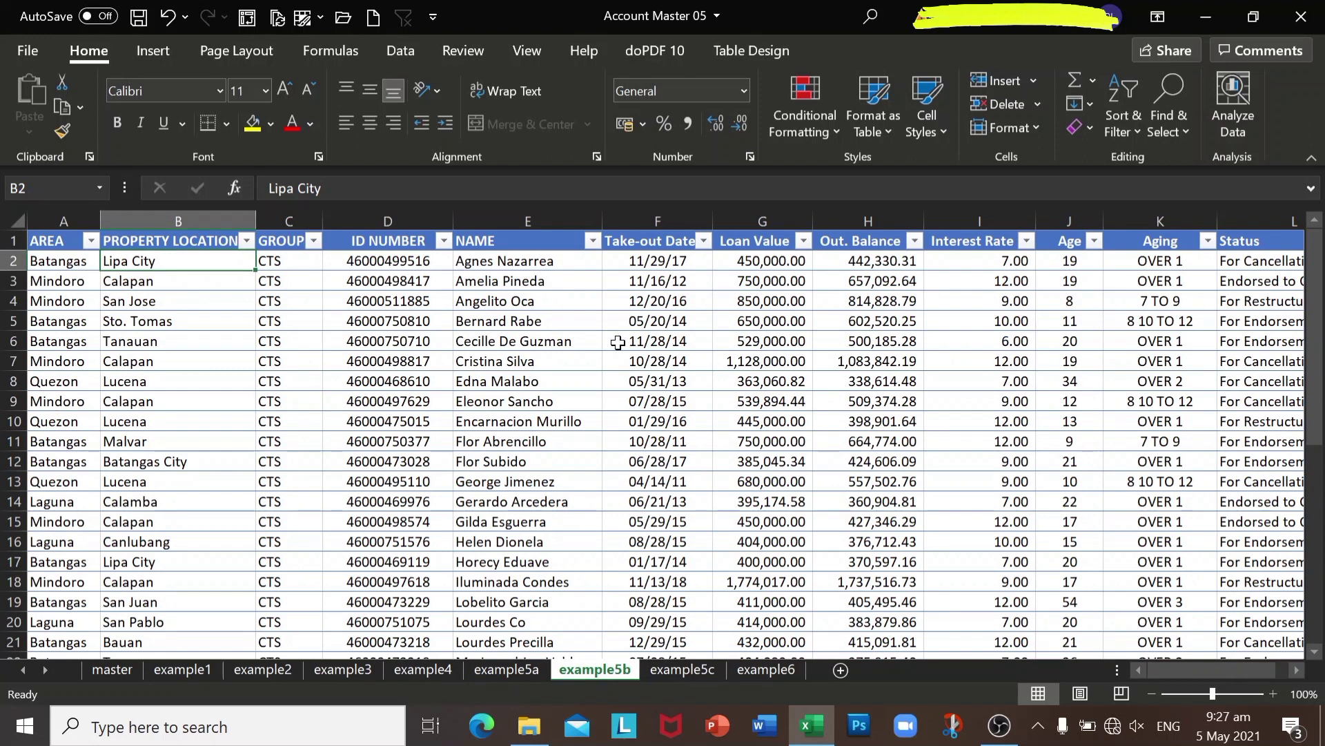
click(682, 671)
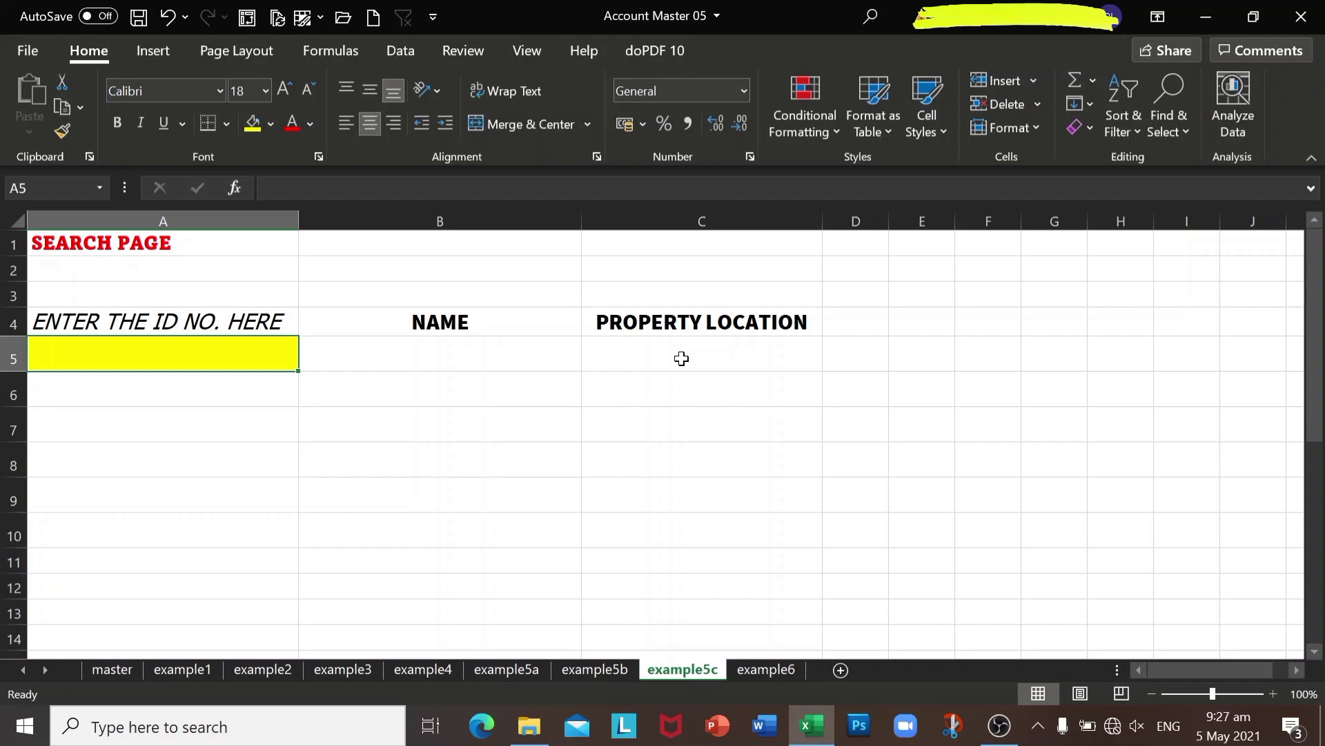
Enter =XLOOKUP(A5,rem[ID NUMBER],rem[NAME]) in example5c's B5, picking both columns from example5a
click(423, 359)
click(235, 187)
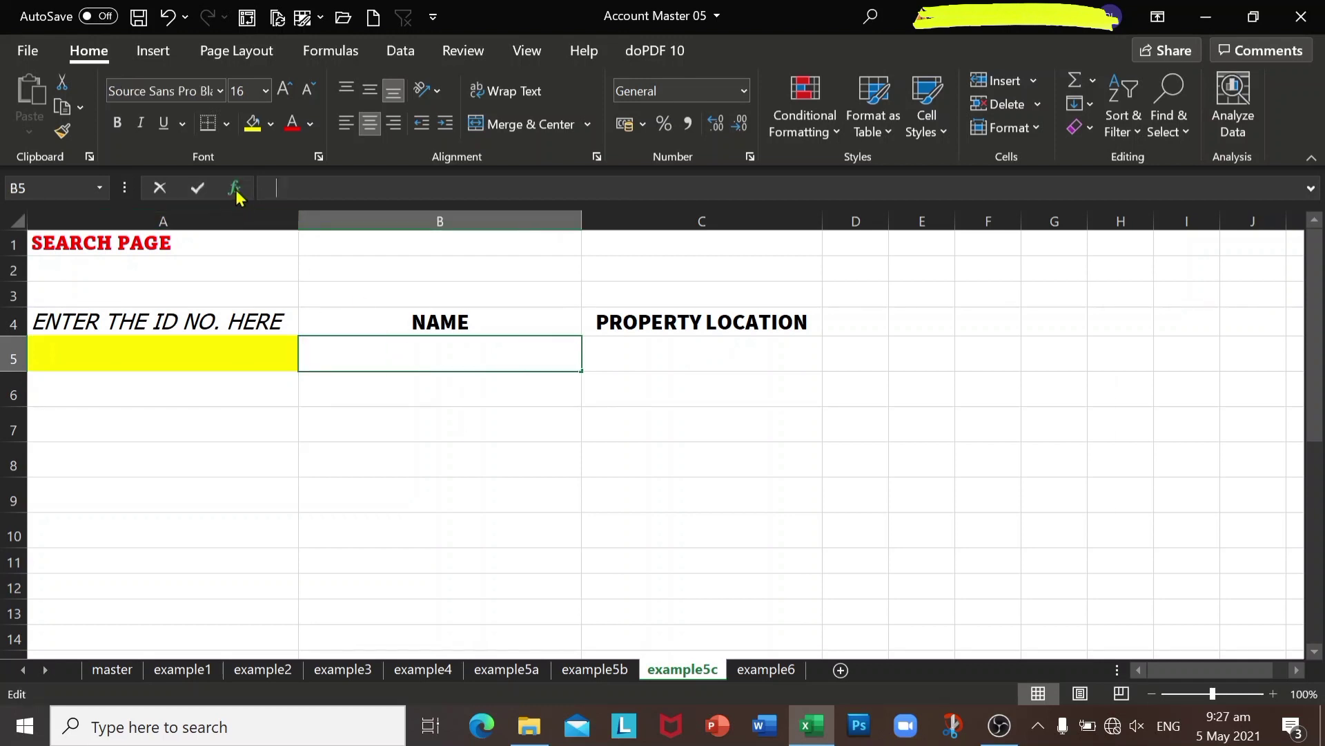
click(962, 507)
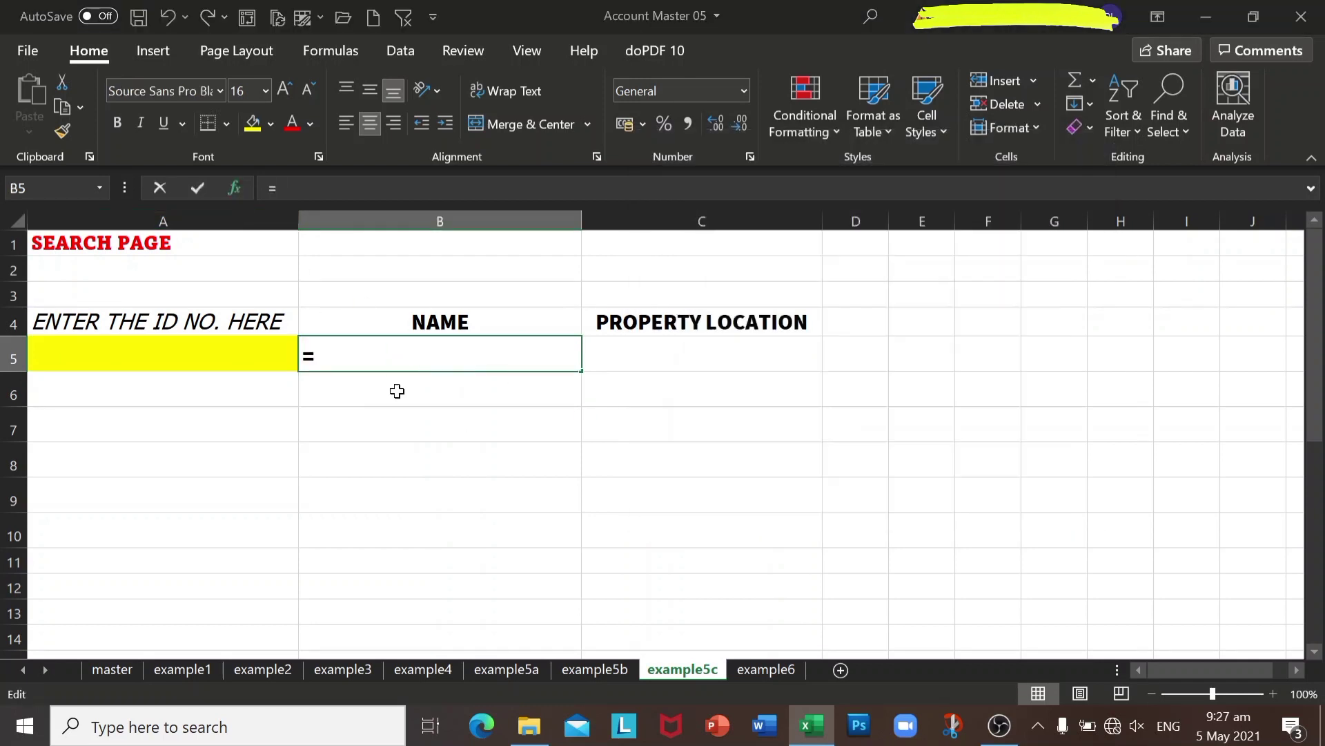
click(157, 355)
click(716, 228)
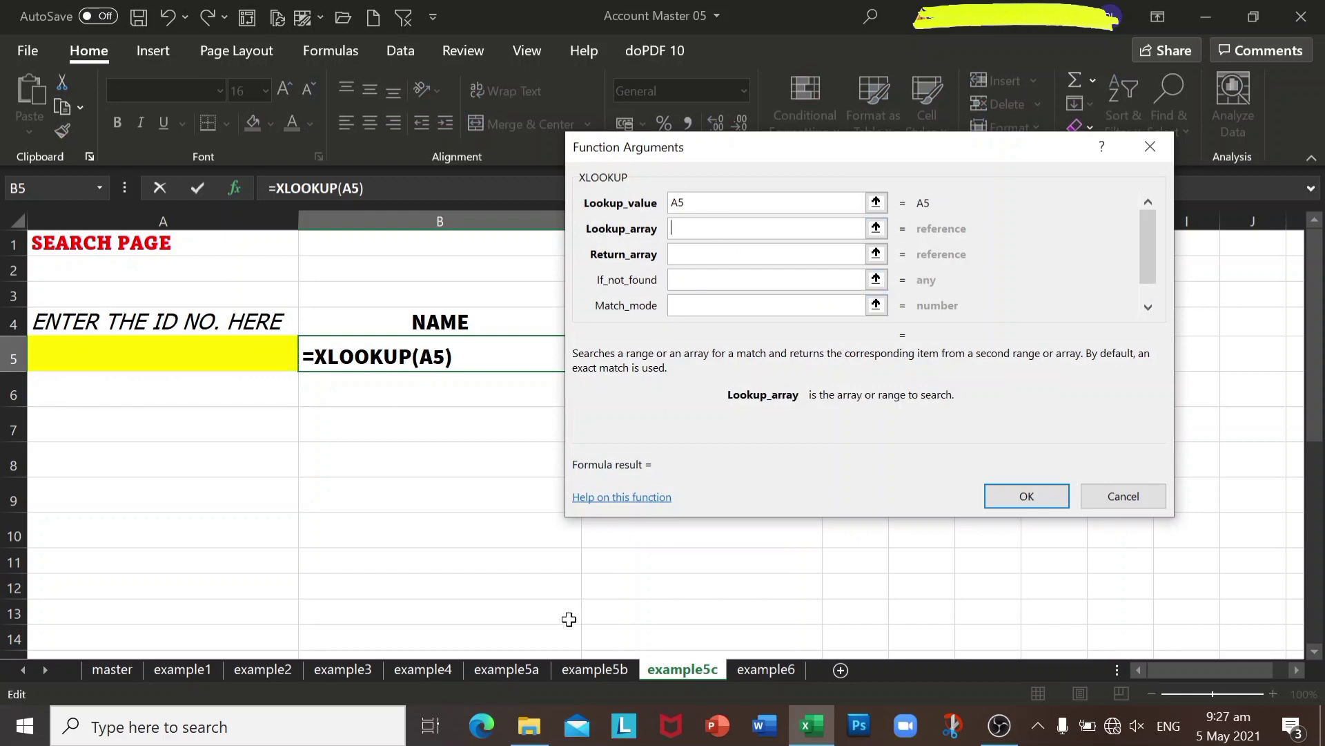
click(512, 669)
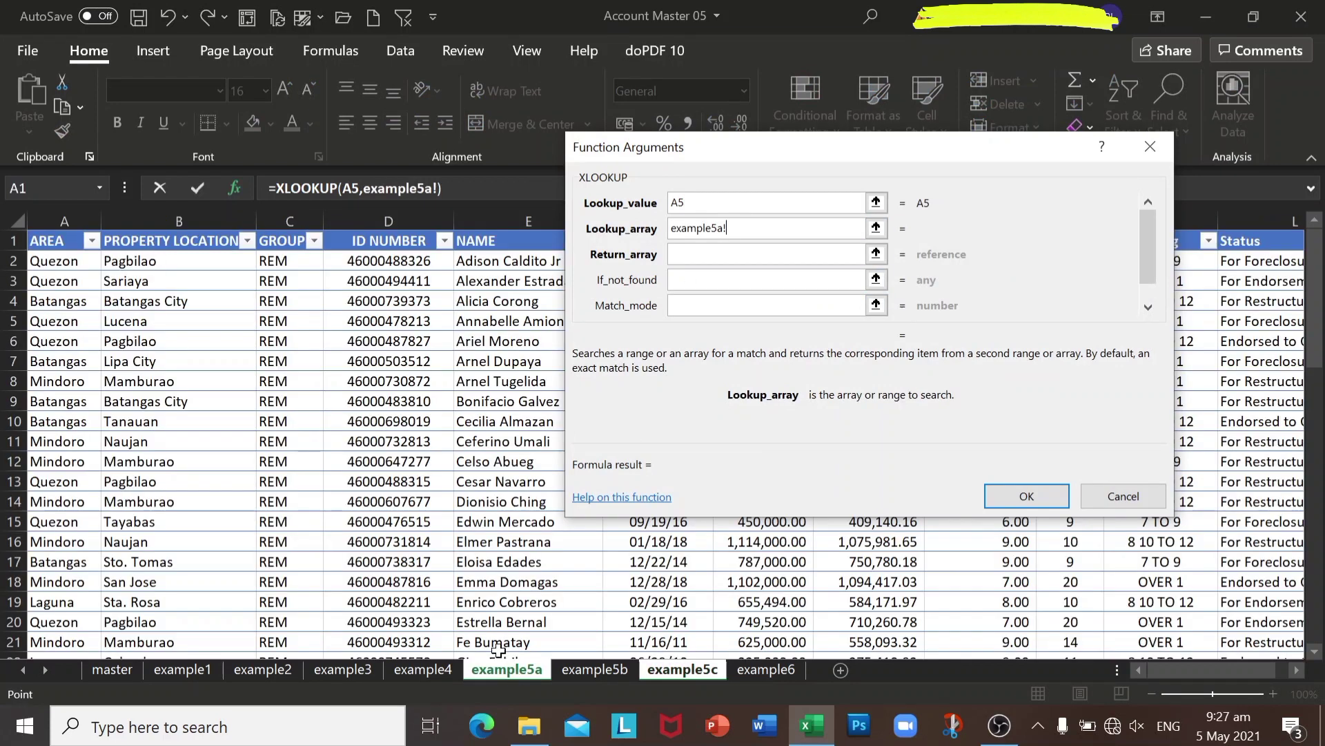
click(388, 225)
click(718, 256)
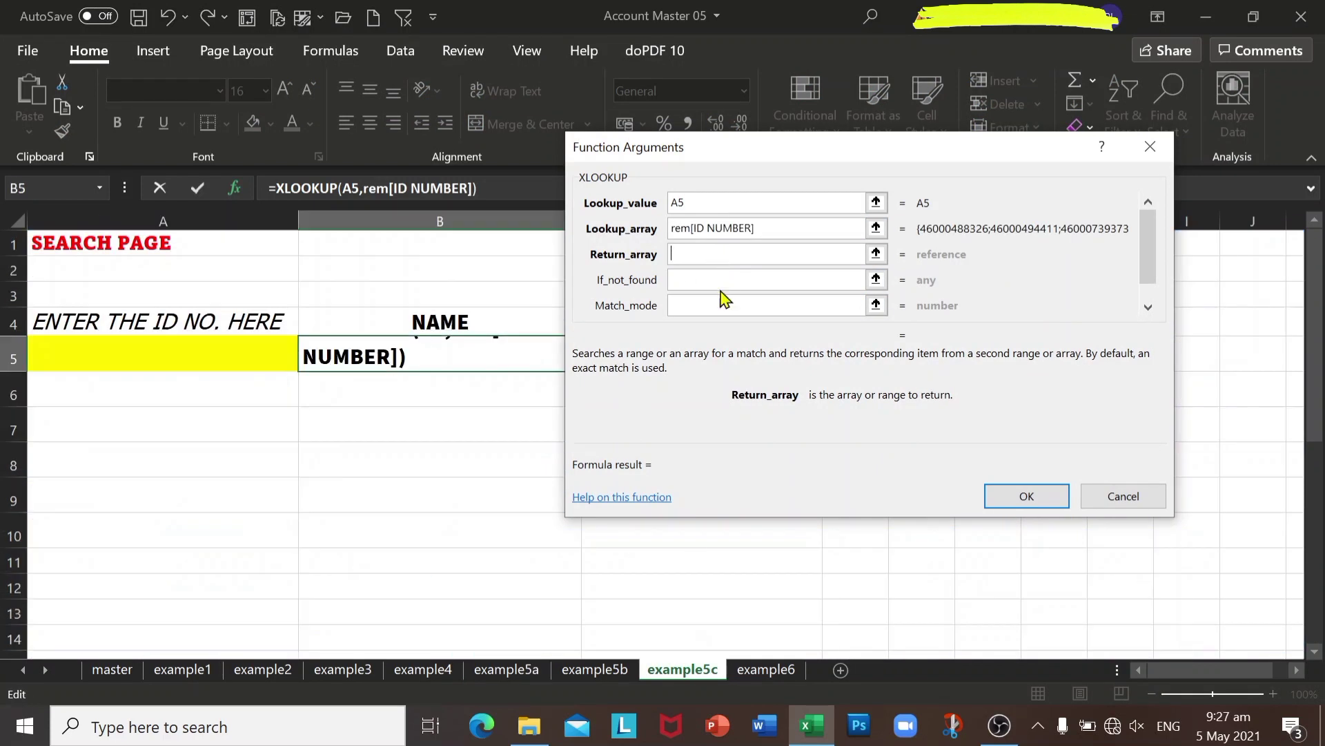
click(512, 670)
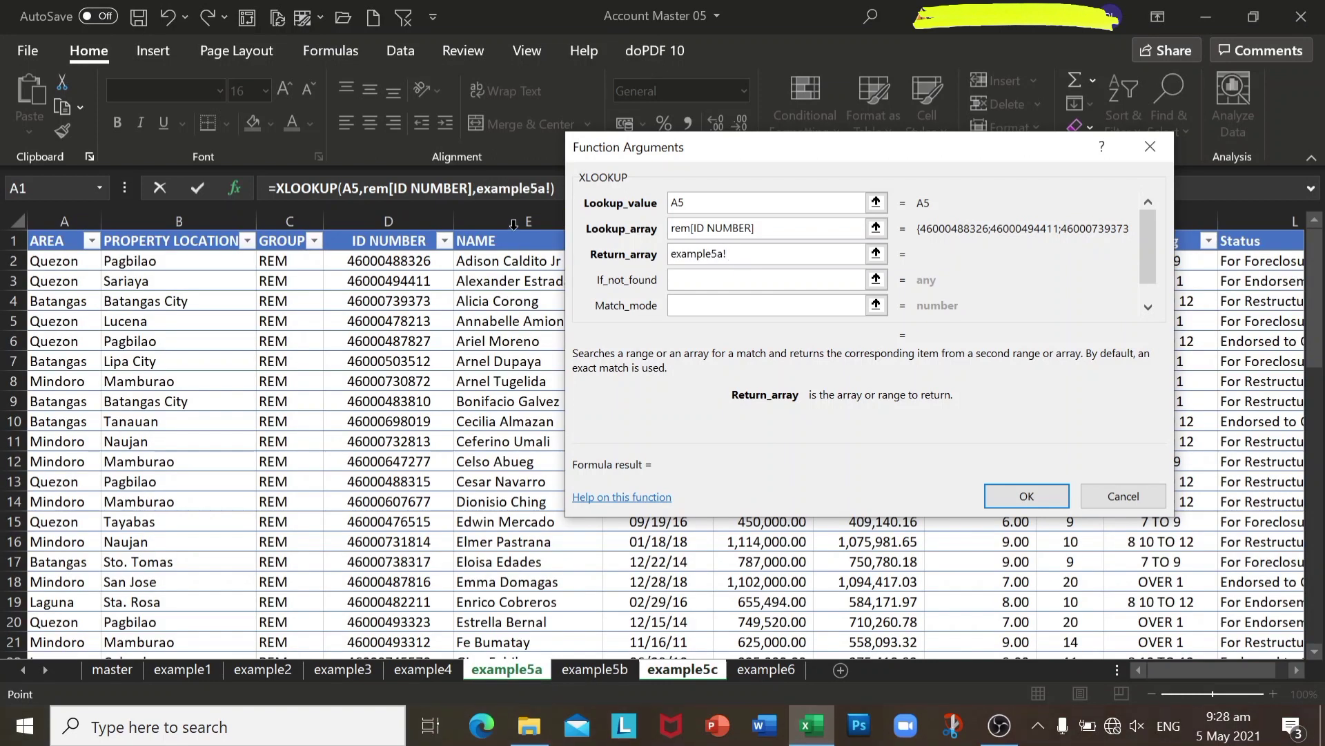
click(513, 224)
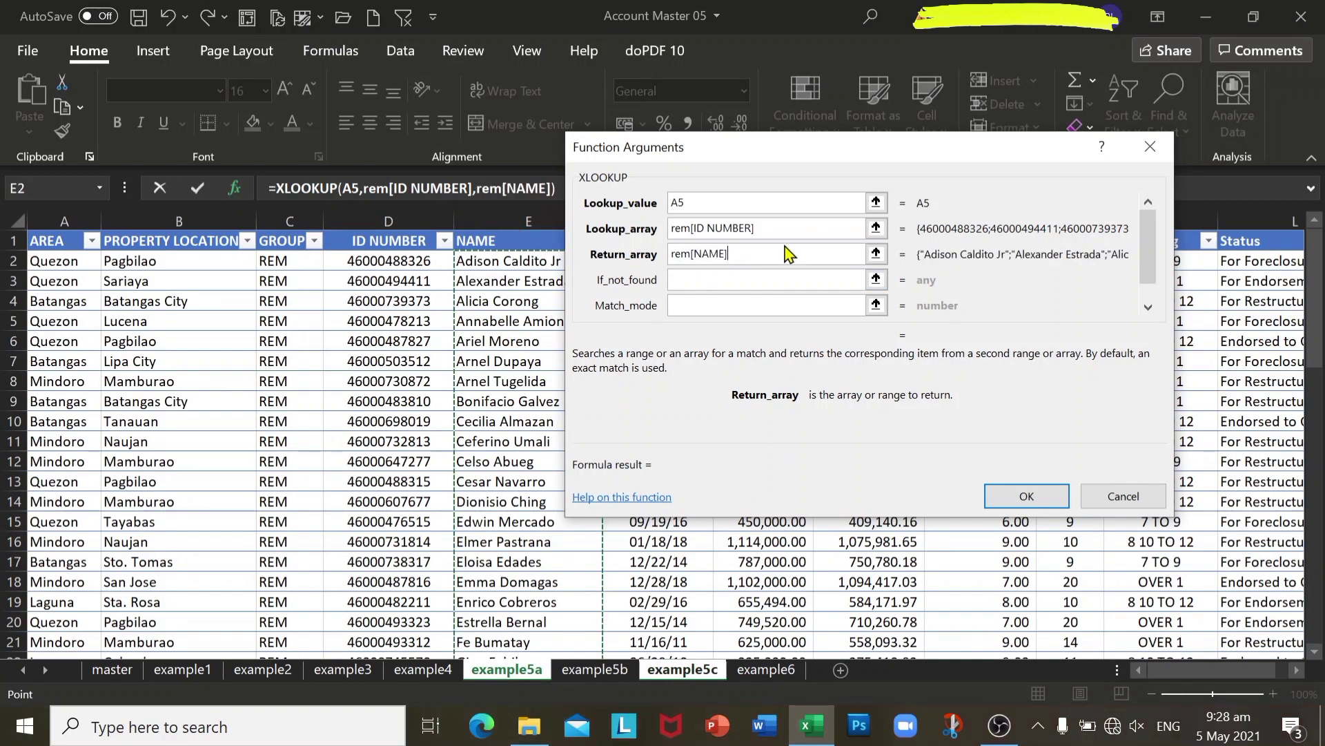
click(1016, 495)
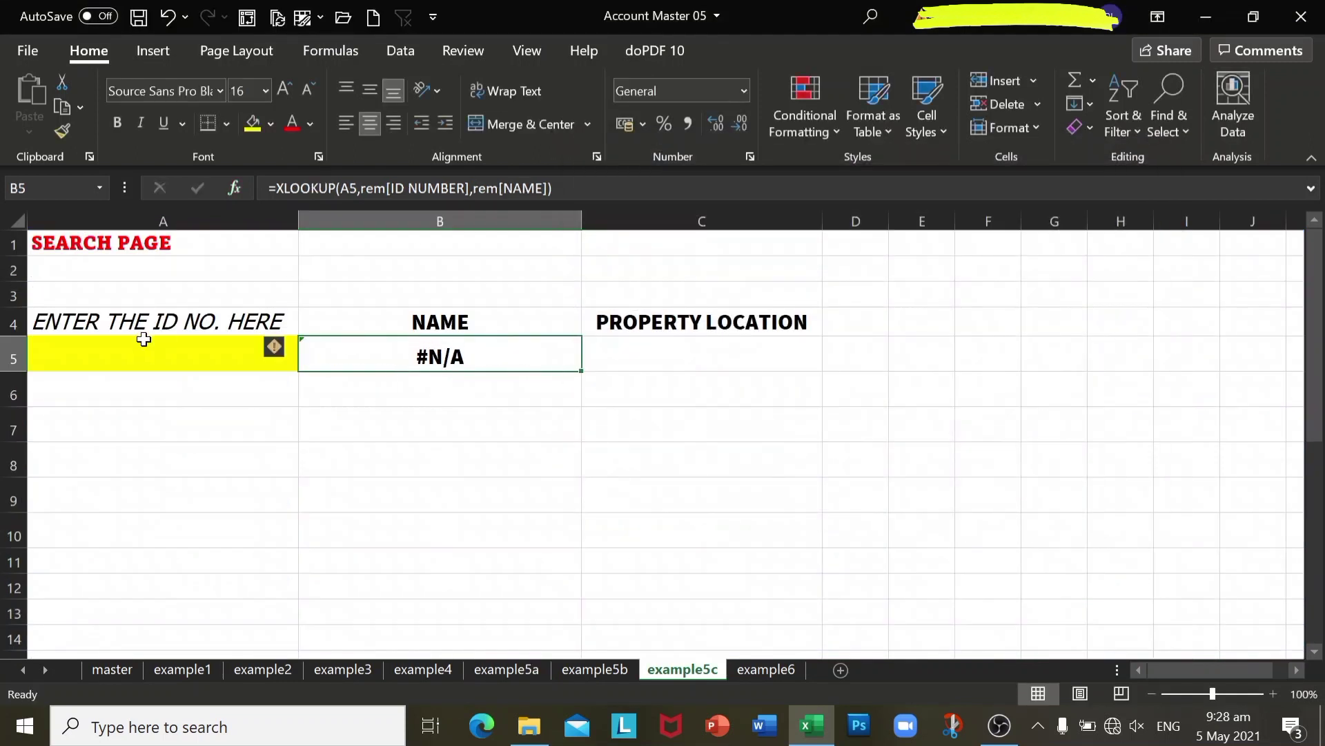
click(139, 361)
Copy the sample ID from A31 and paste it into A5 as a value only
scroll(138, 361, down, 8)
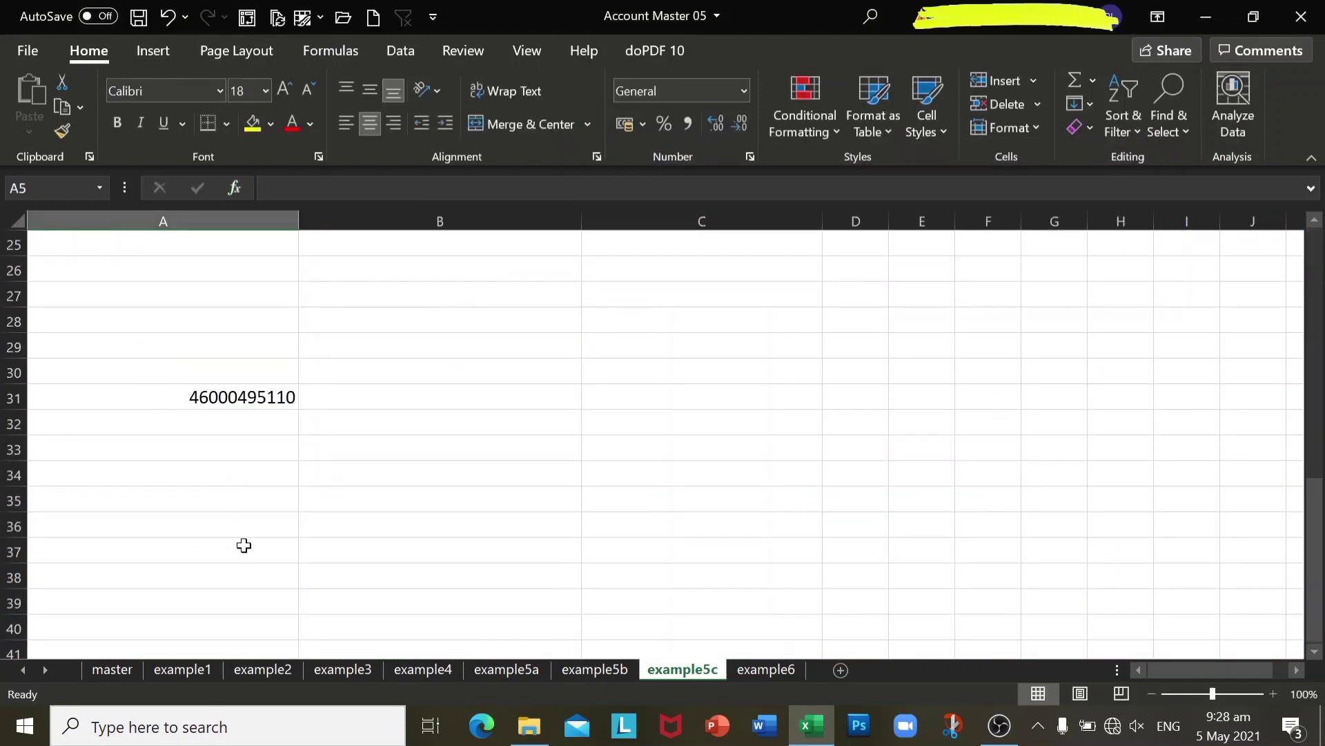
click(230, 395)
click(62, 107)
scroll(352, 361, up, 8)
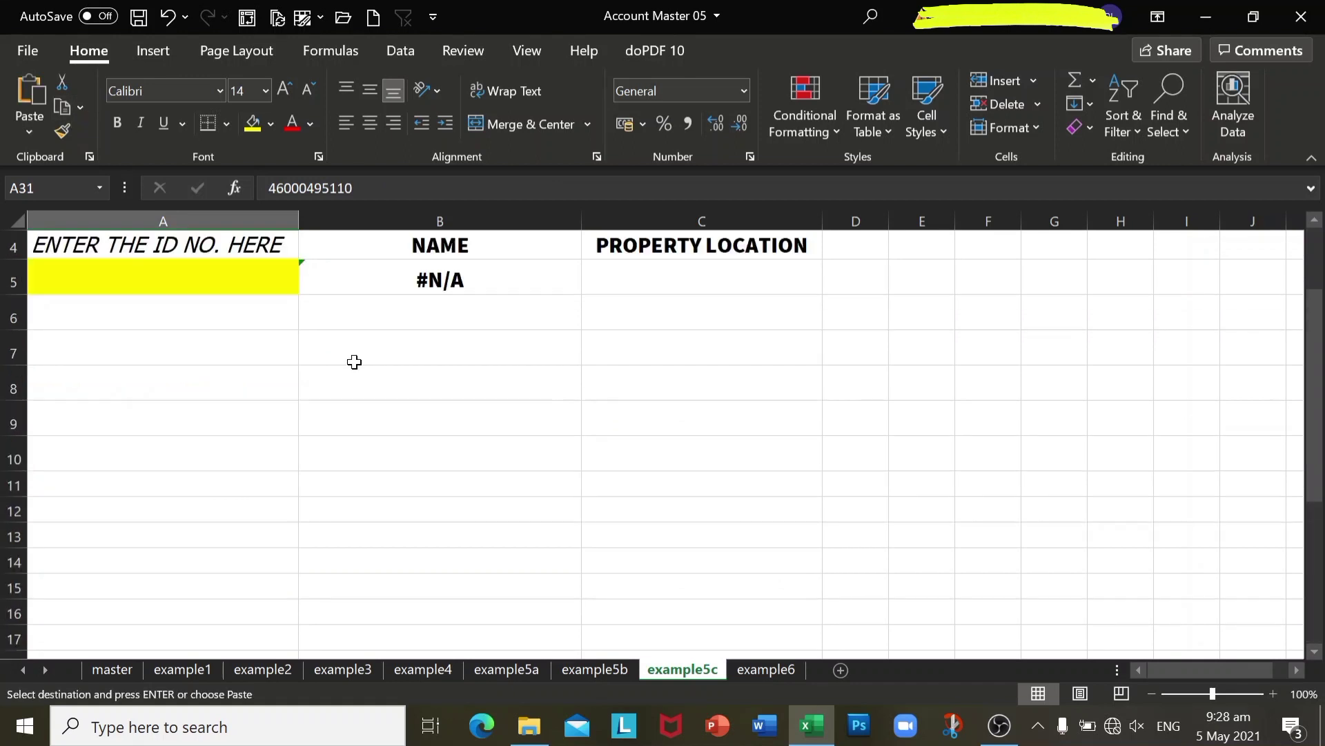
click(207, 356)
click(29, 131)
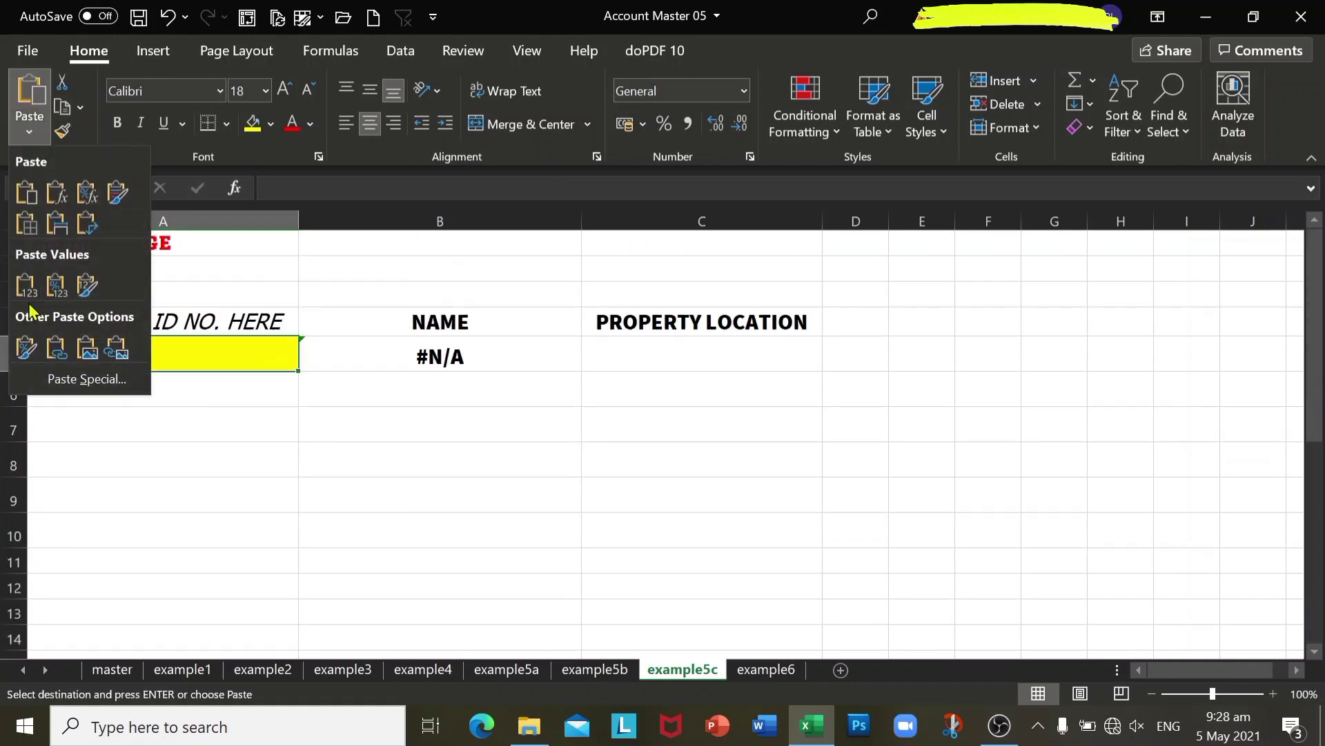
click(25, 284)
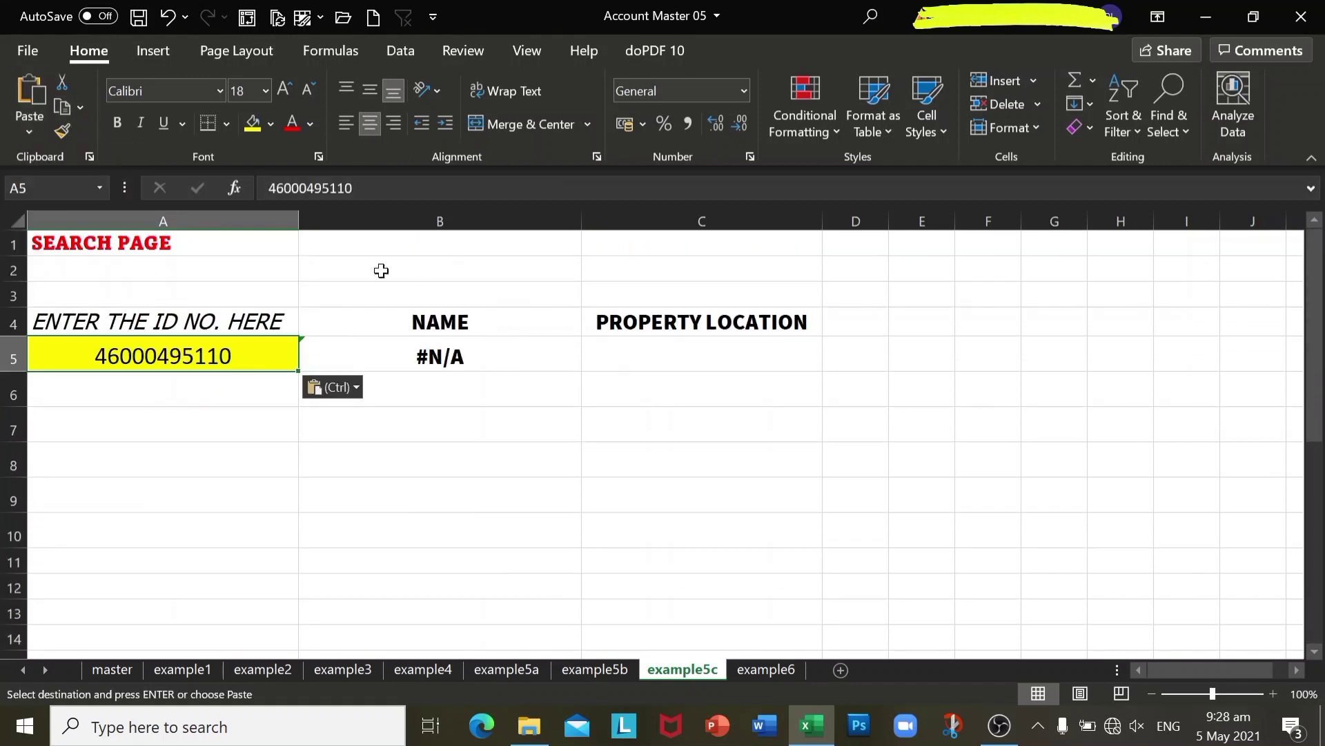
Check the example5a table, then return to the example5c search page at cell B6
click(531, 671)
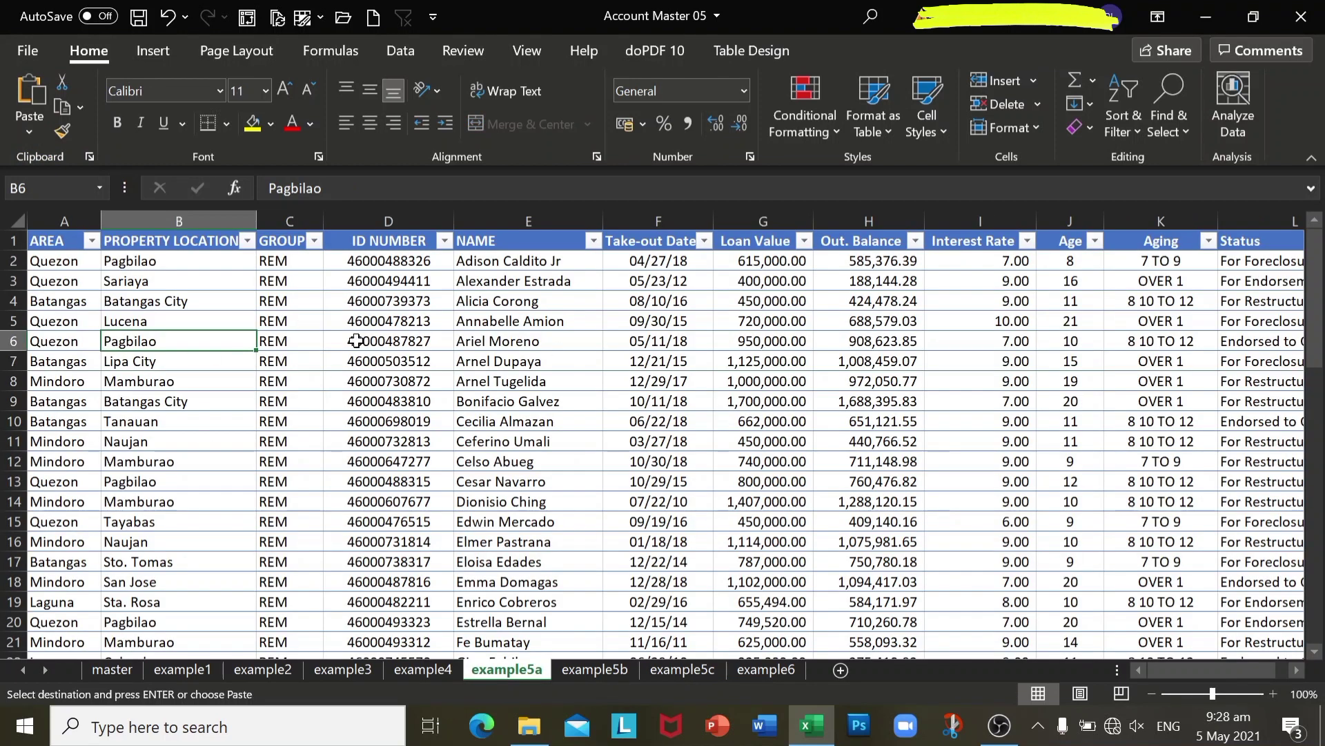
click(682, 671)
click(444, 384)
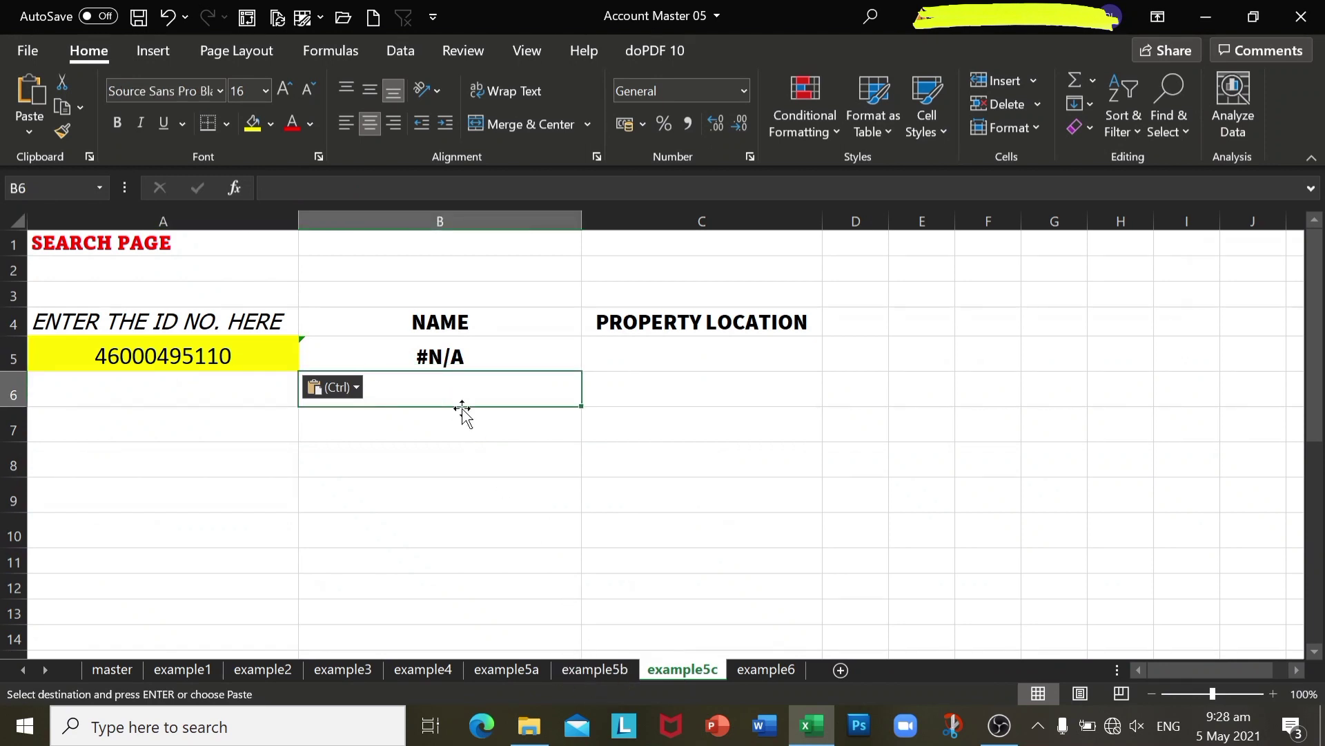
Enter =XLOOKUP(A5,cts[ID NUMBER],cts[NAME]) in B6 using the example5b cts table
click(234, 188)
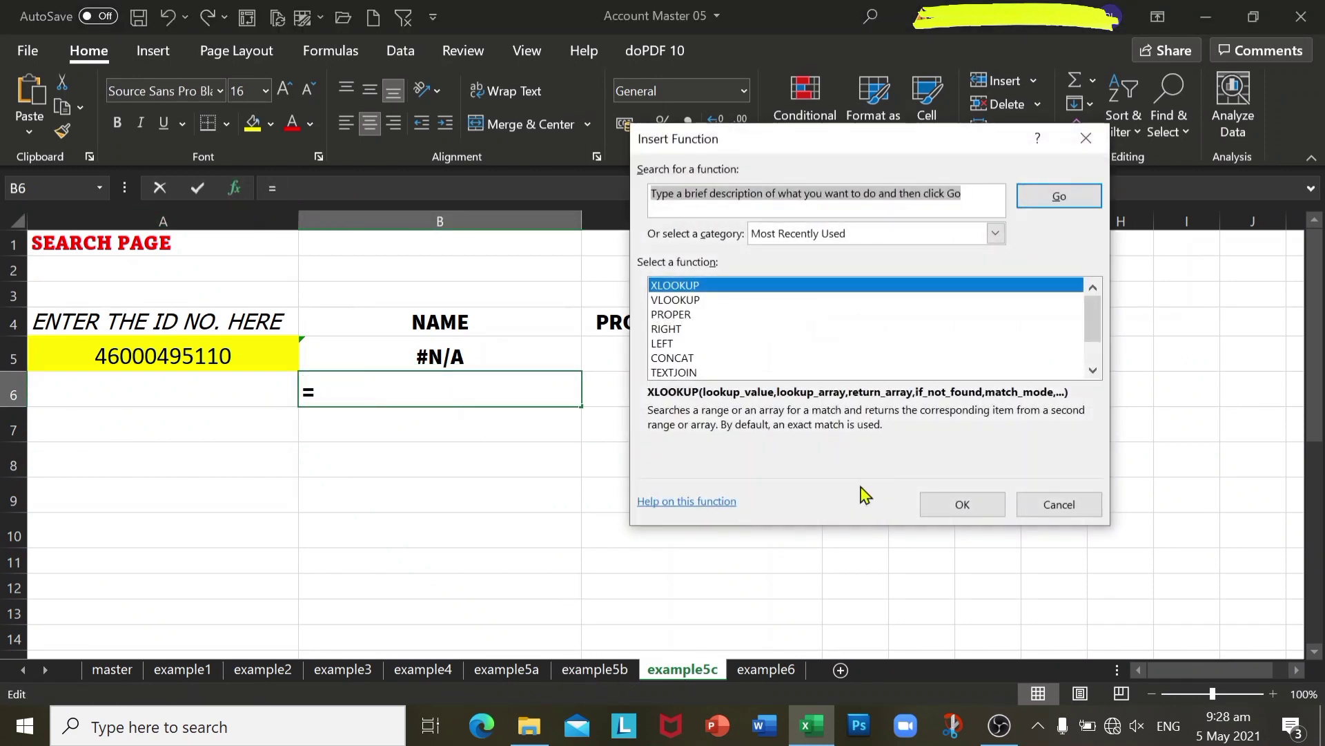
click(960, 500)
click(247, 357)
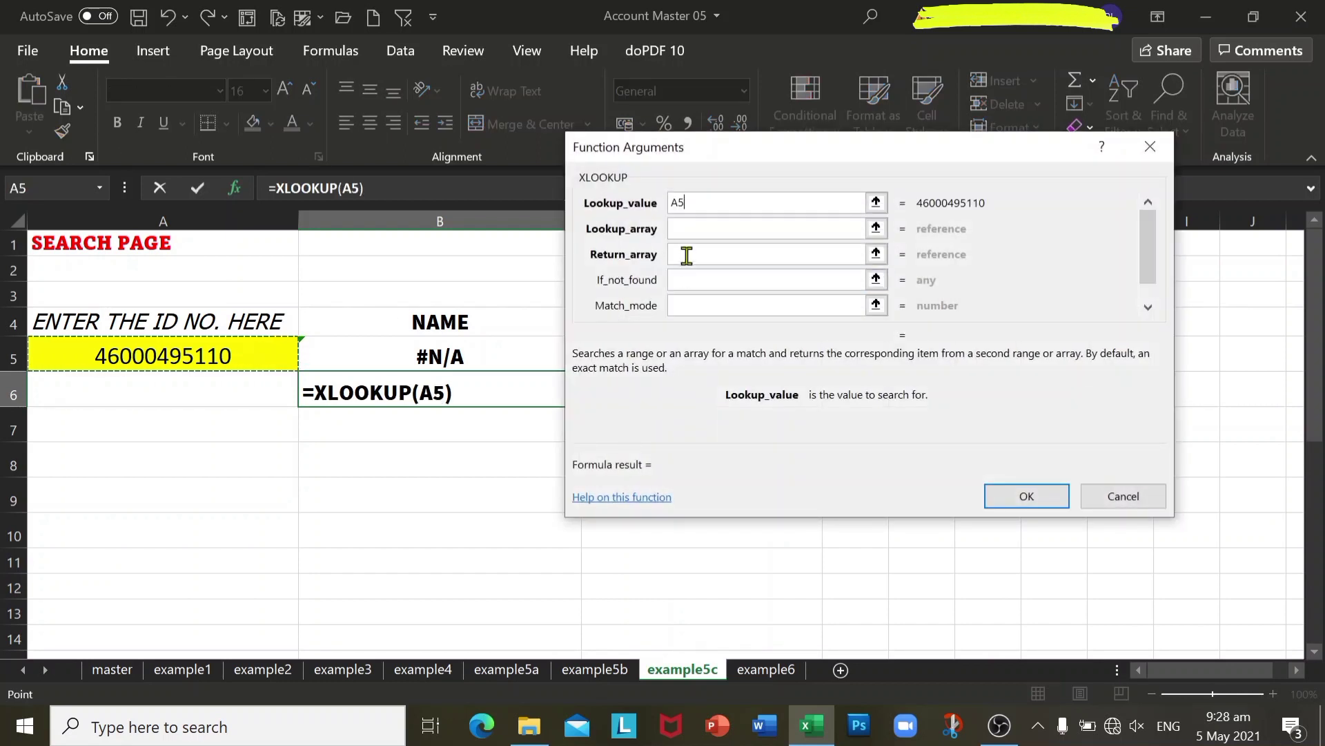
click(695, 228)
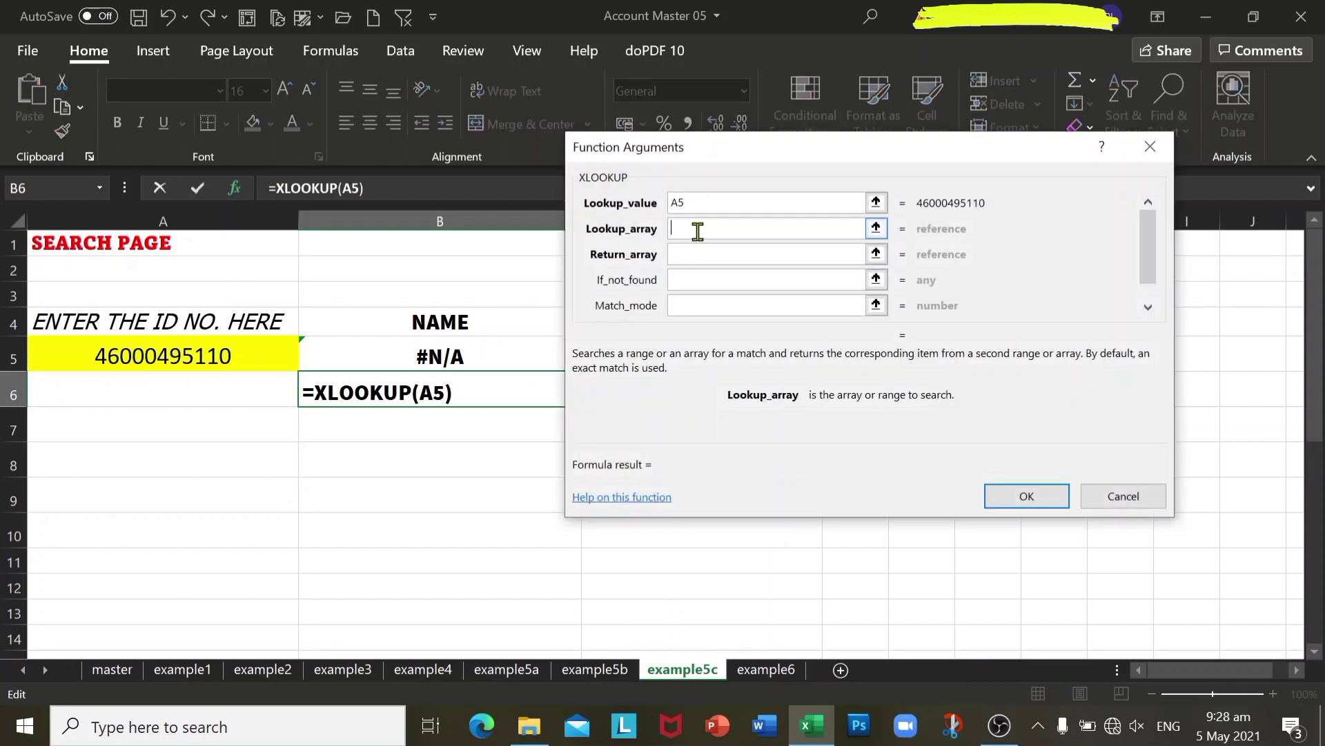
click(594, 671)
click(418, 226)
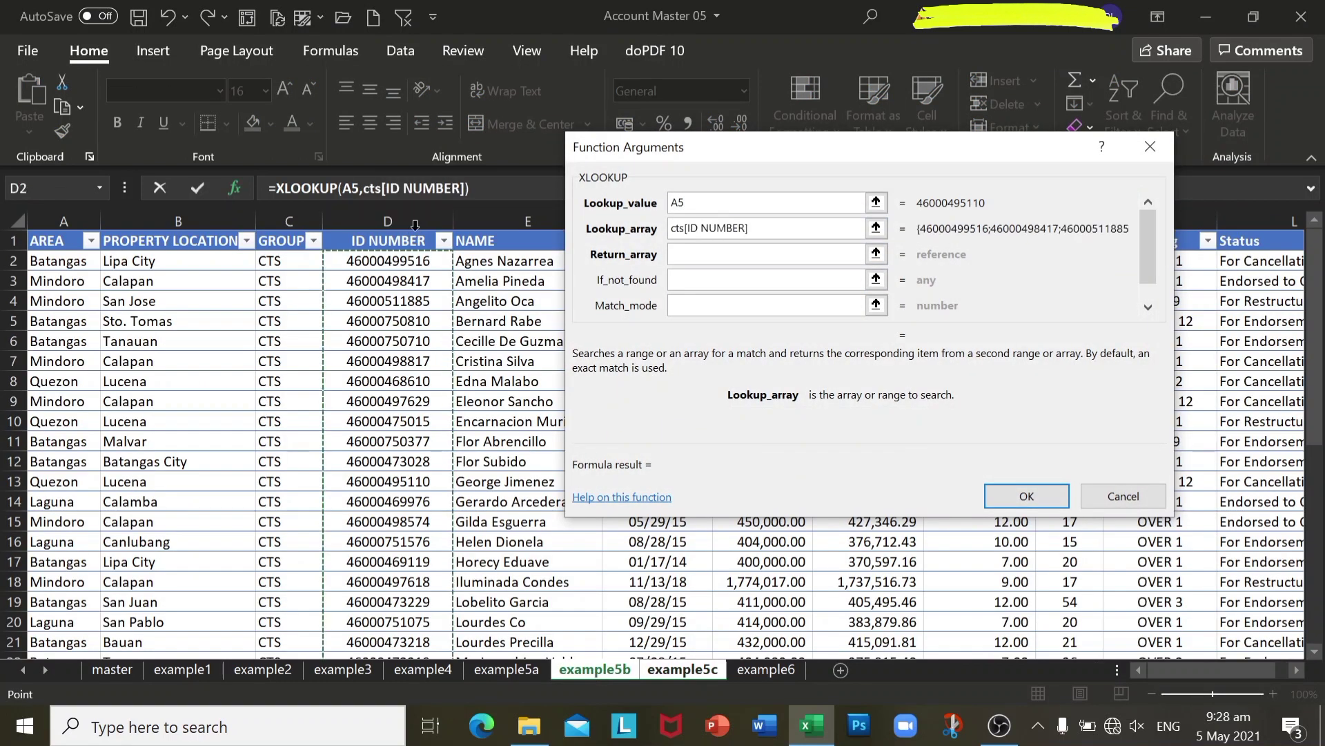
click(686, 254)
click(595, 671)
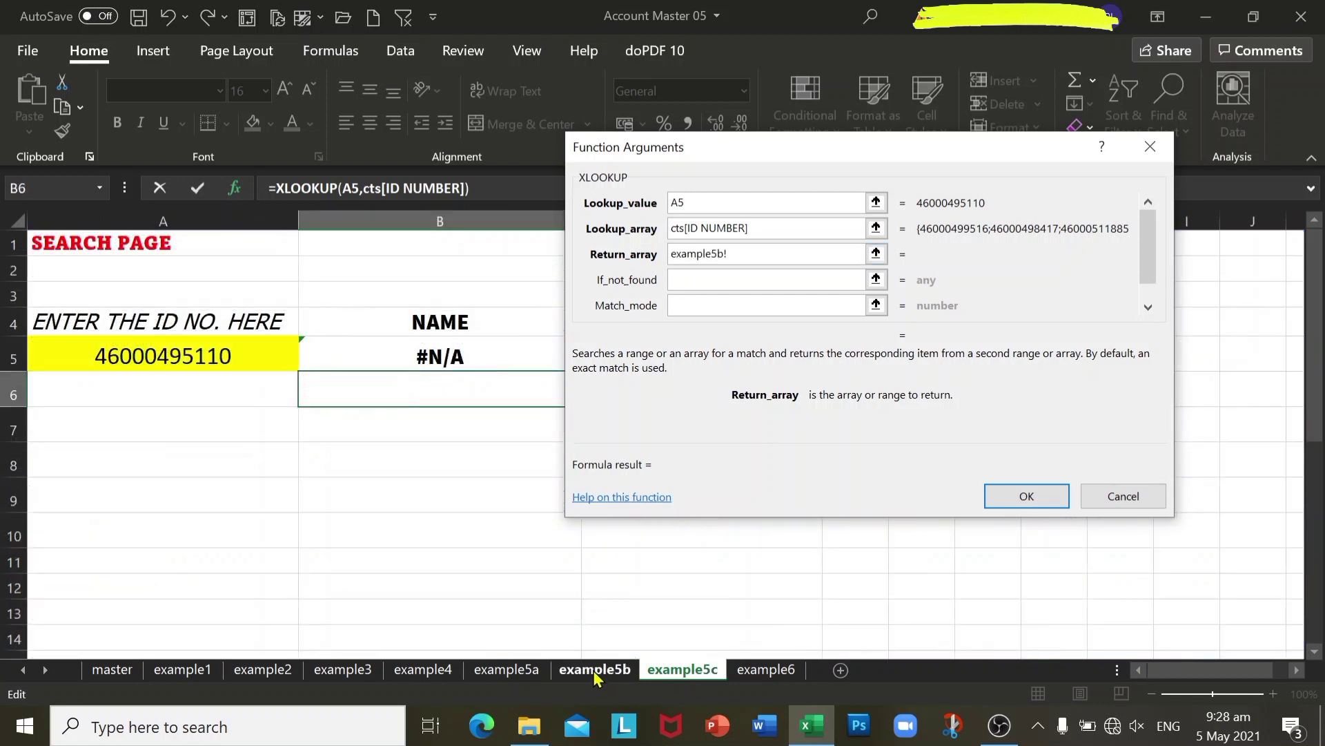
click(501, 242)
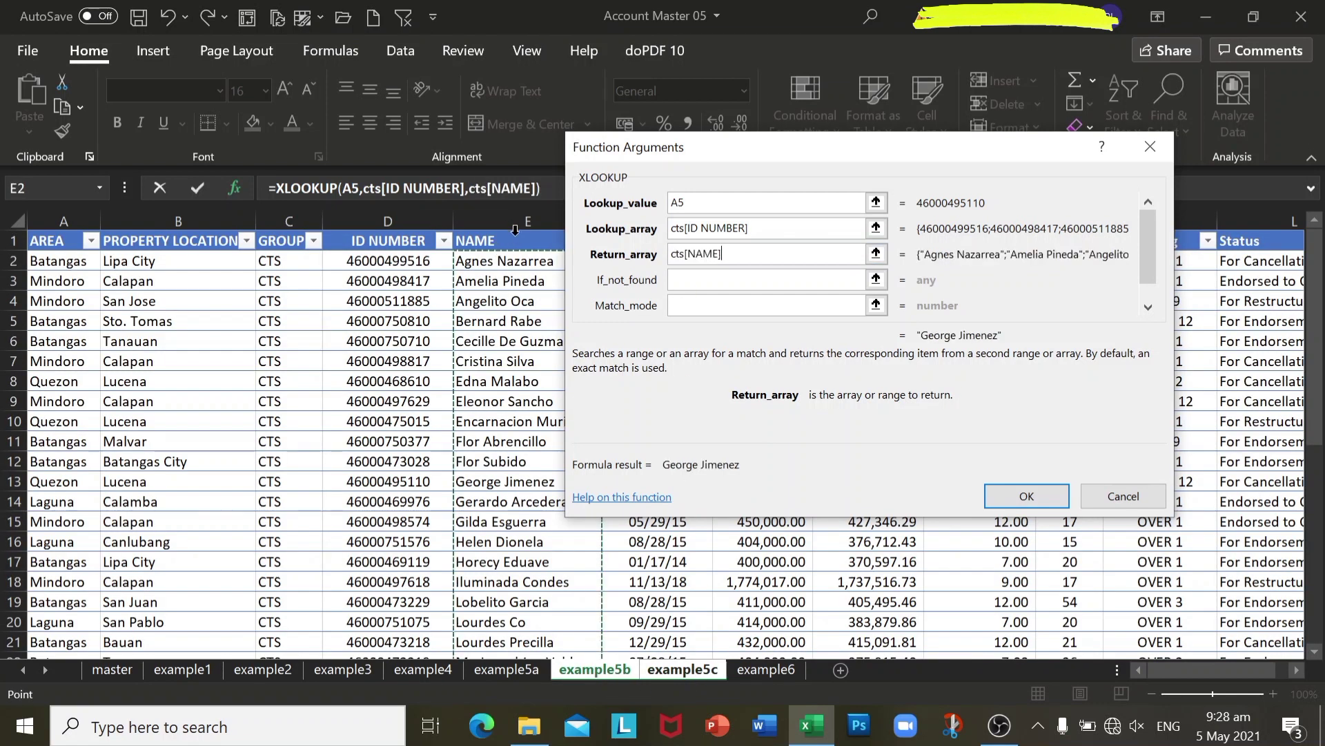
click(1038, 501)
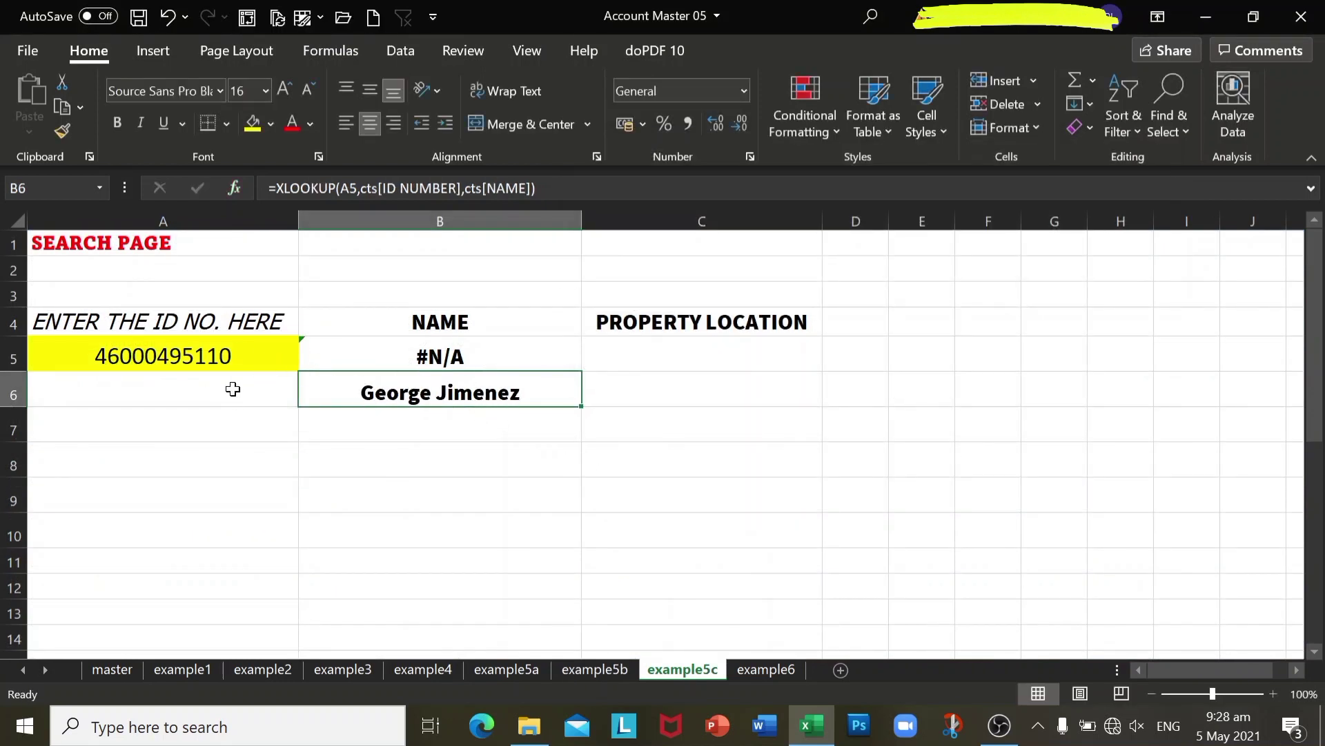
click(594, 669)
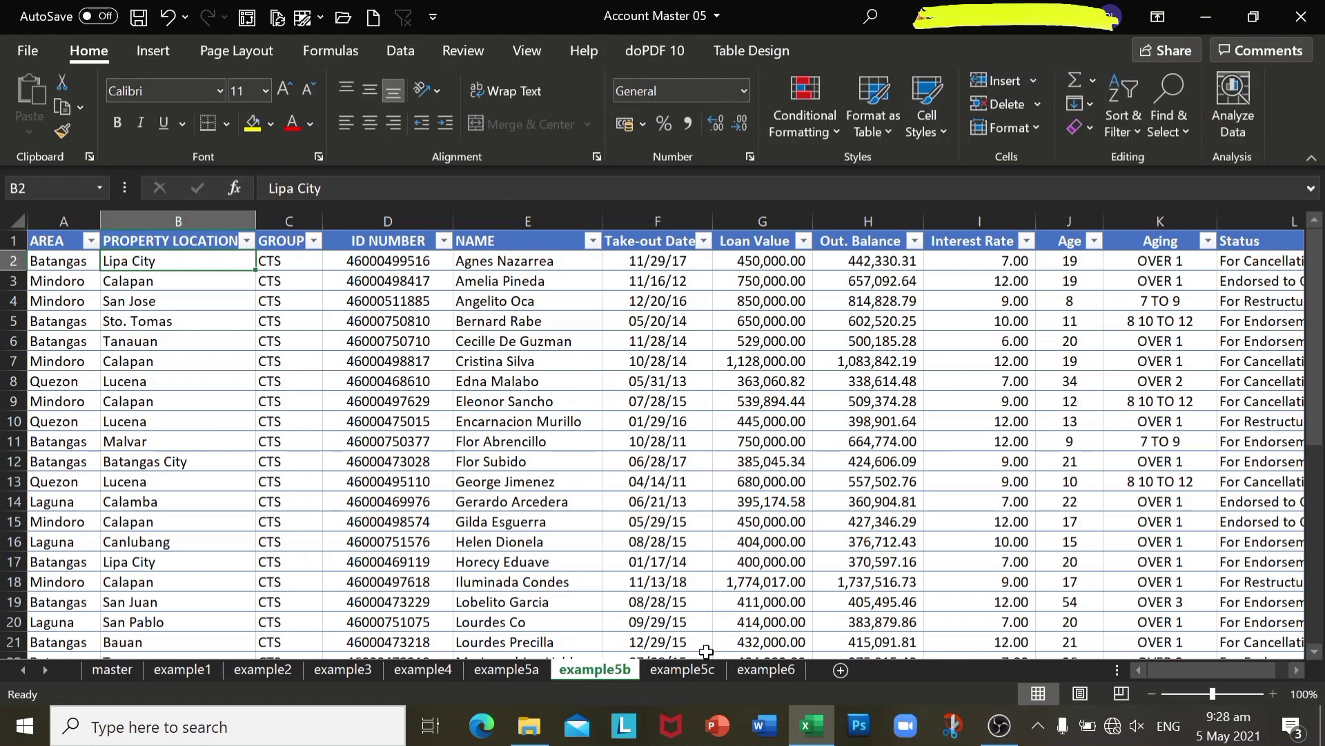
click(701, 672)
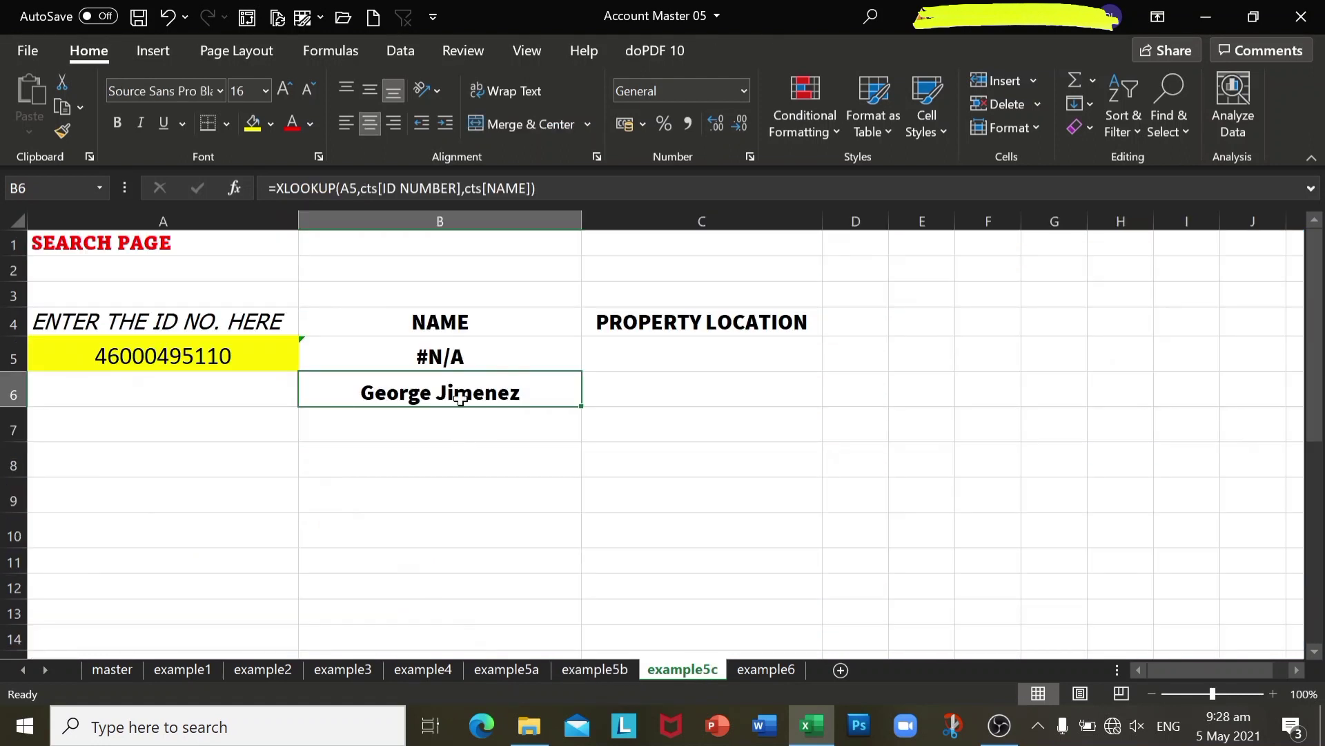
Copy B6's XLOOKUP formula text from the formula bar, then clear B6
click(283, 188)
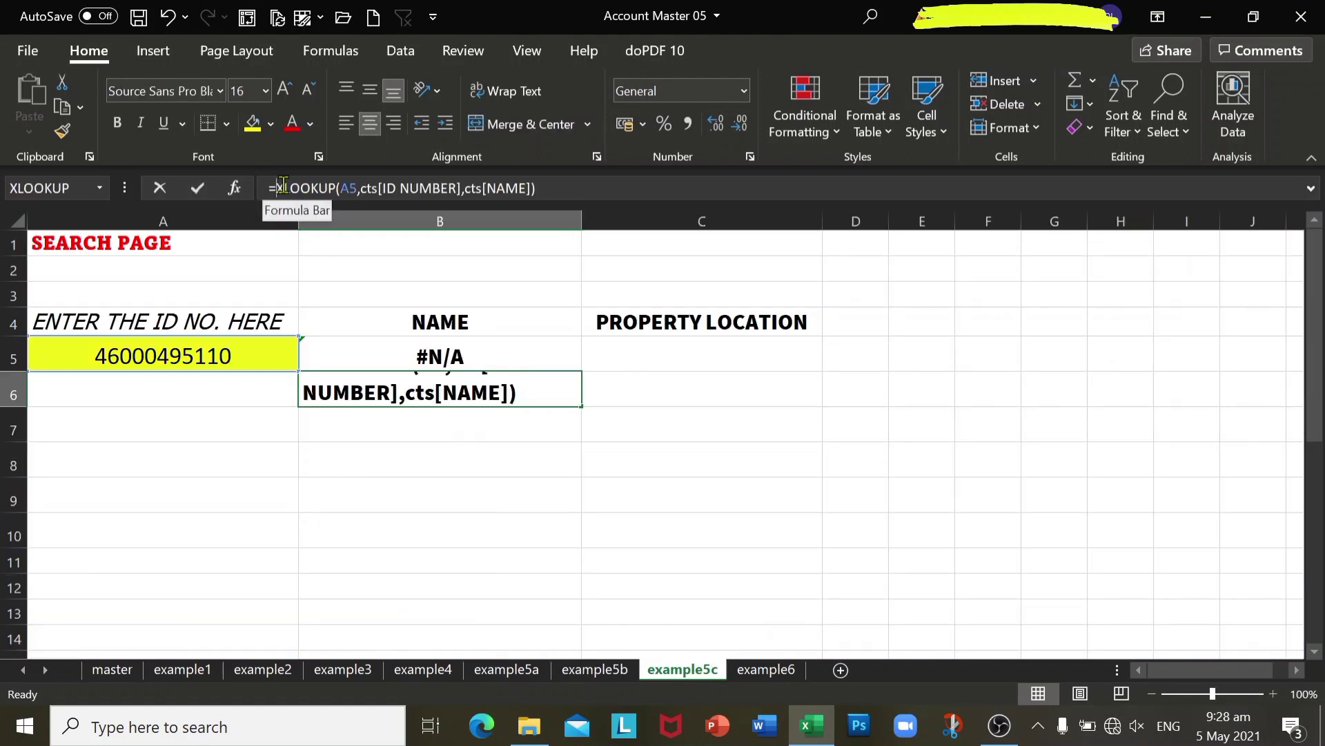
click(487, 187)
click(465, 188)
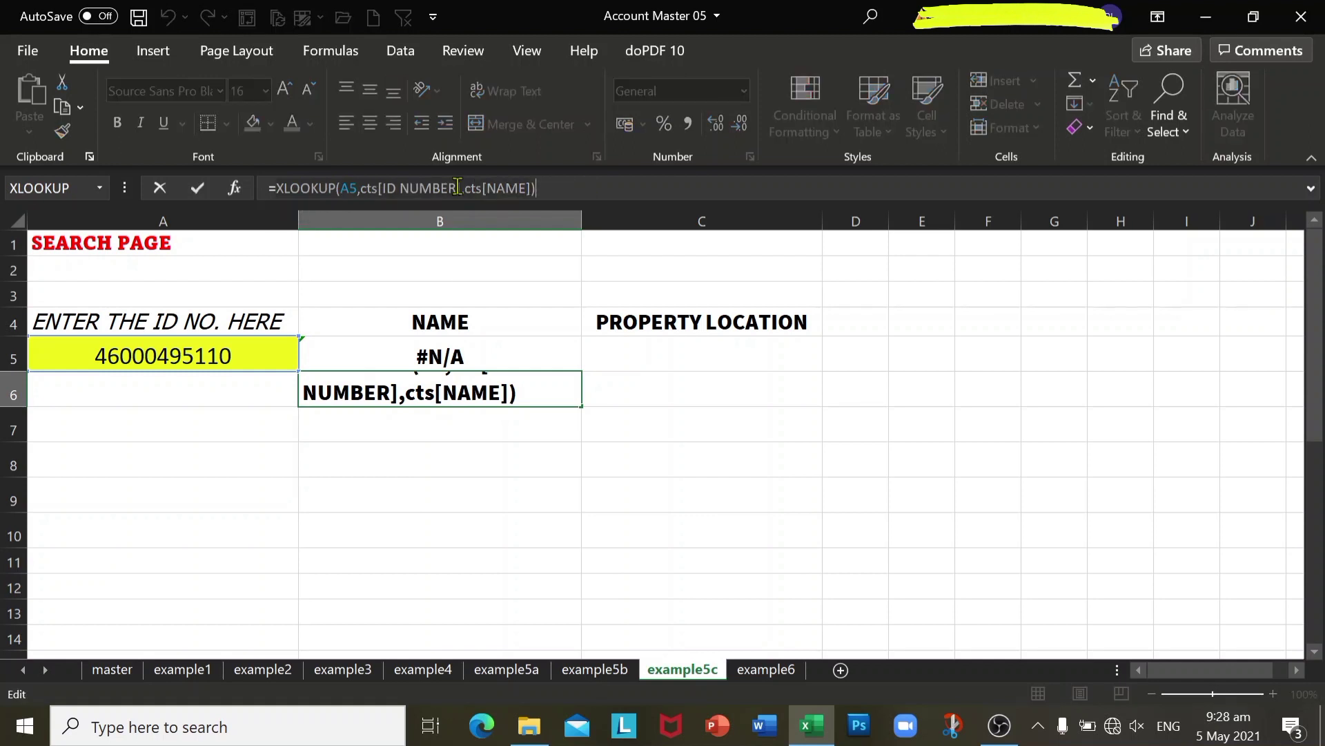
right_click(458, 188)
click(522, 233)
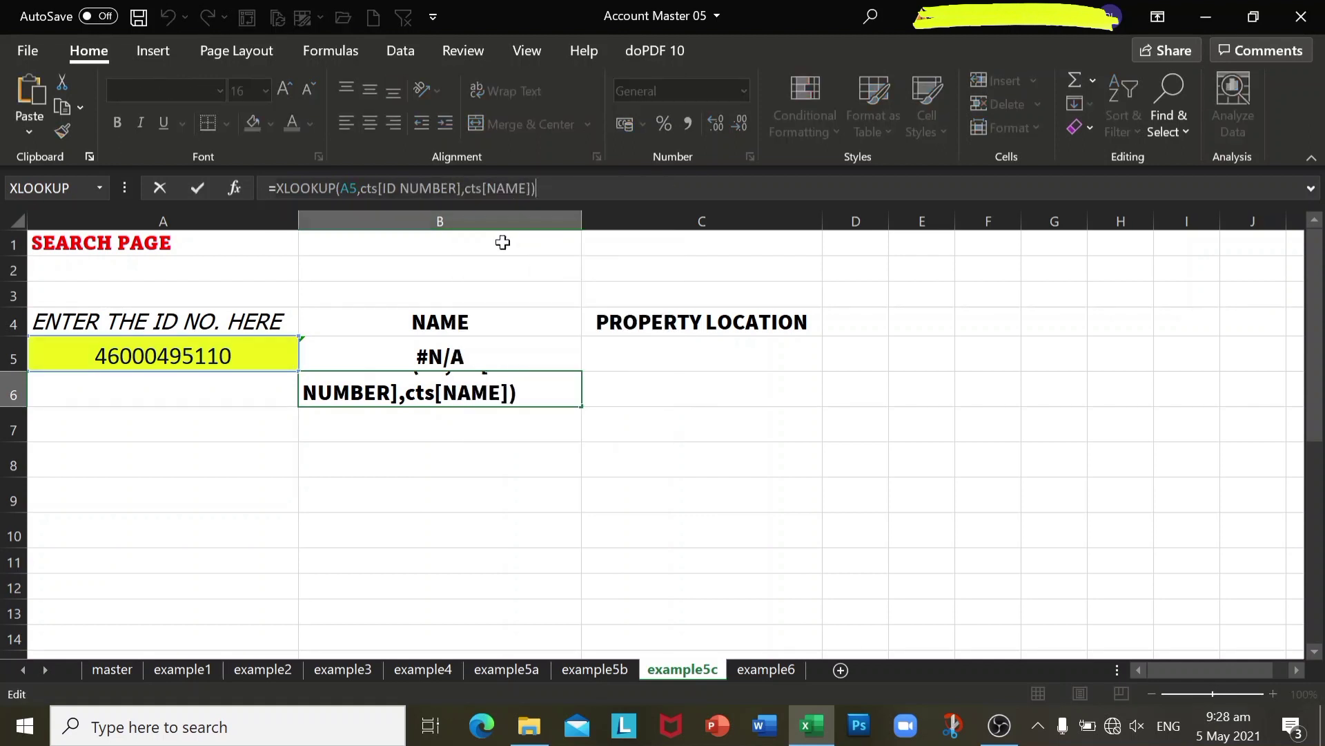
key(ctrl+Return)
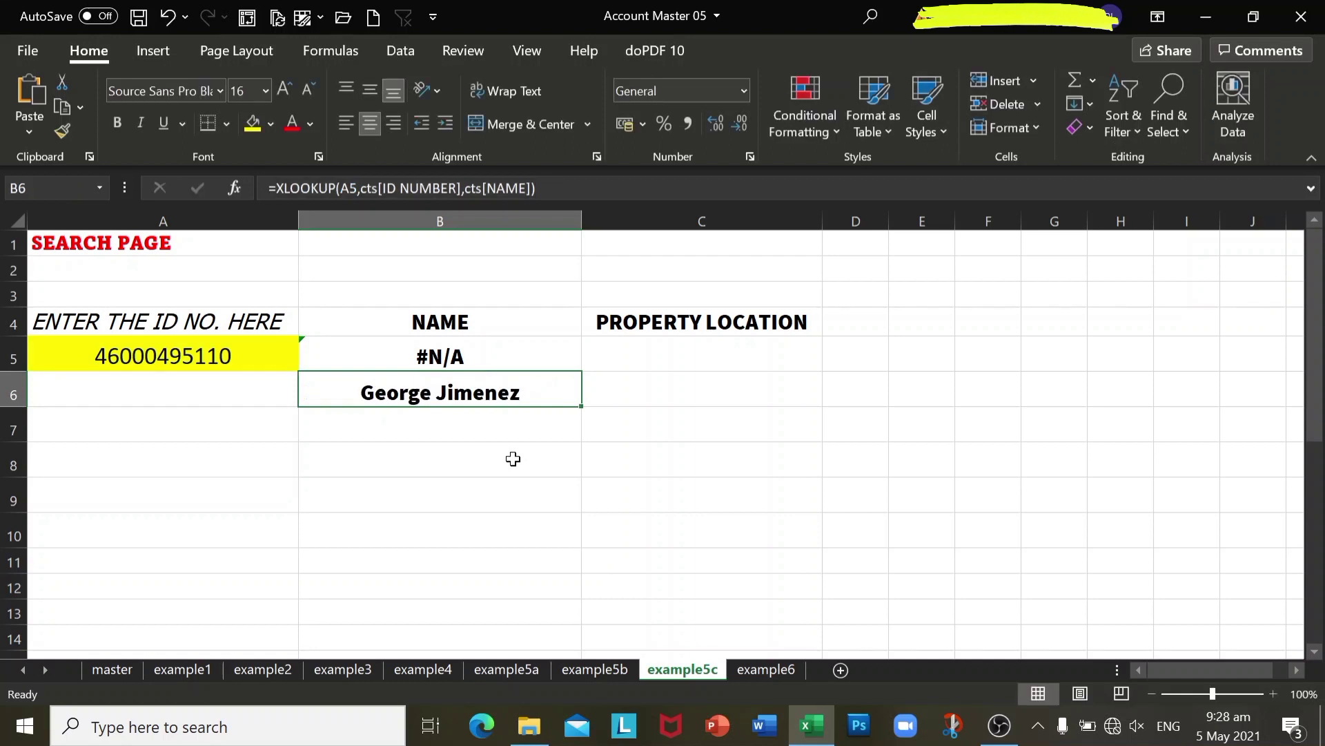
key(Delete)
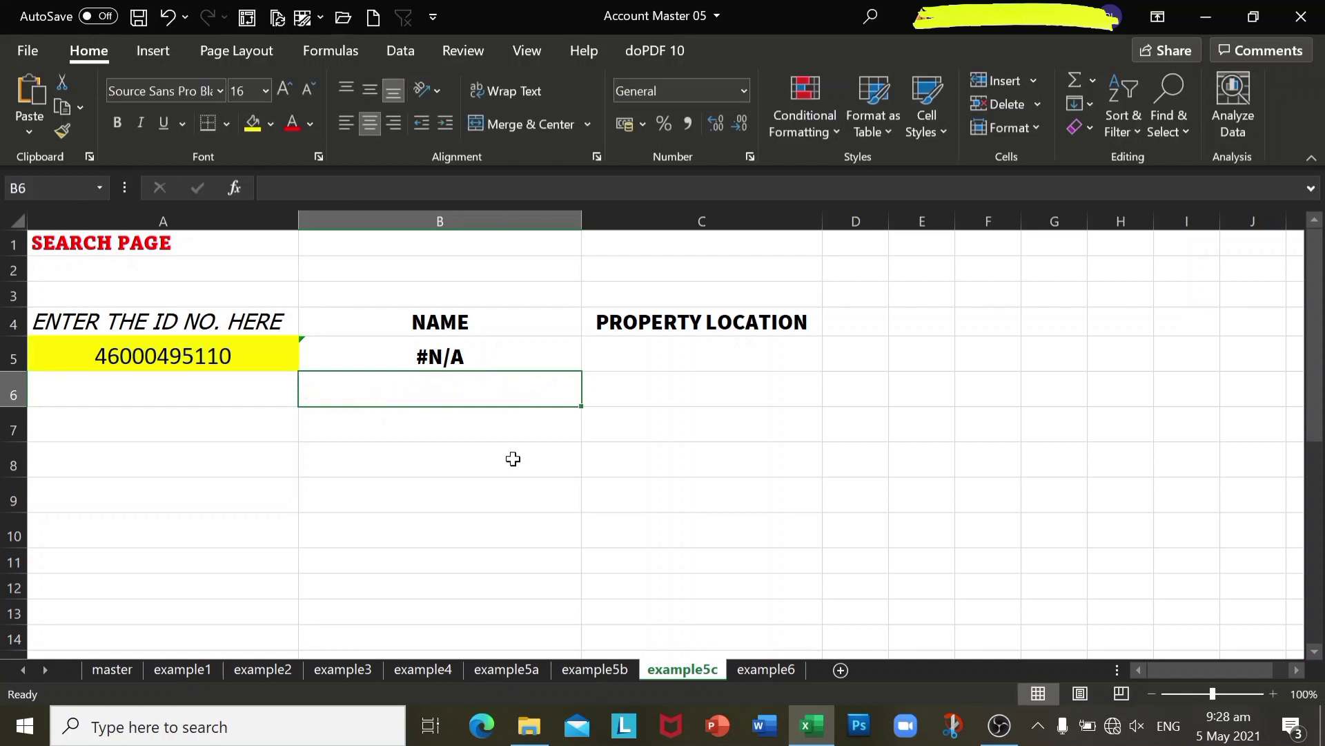
Paste XLOOKUP(A5,cts[ID NUMBER],cts[NAME]) into B5's If_not_found argument so B5 shows the matching name
click(511, 355)
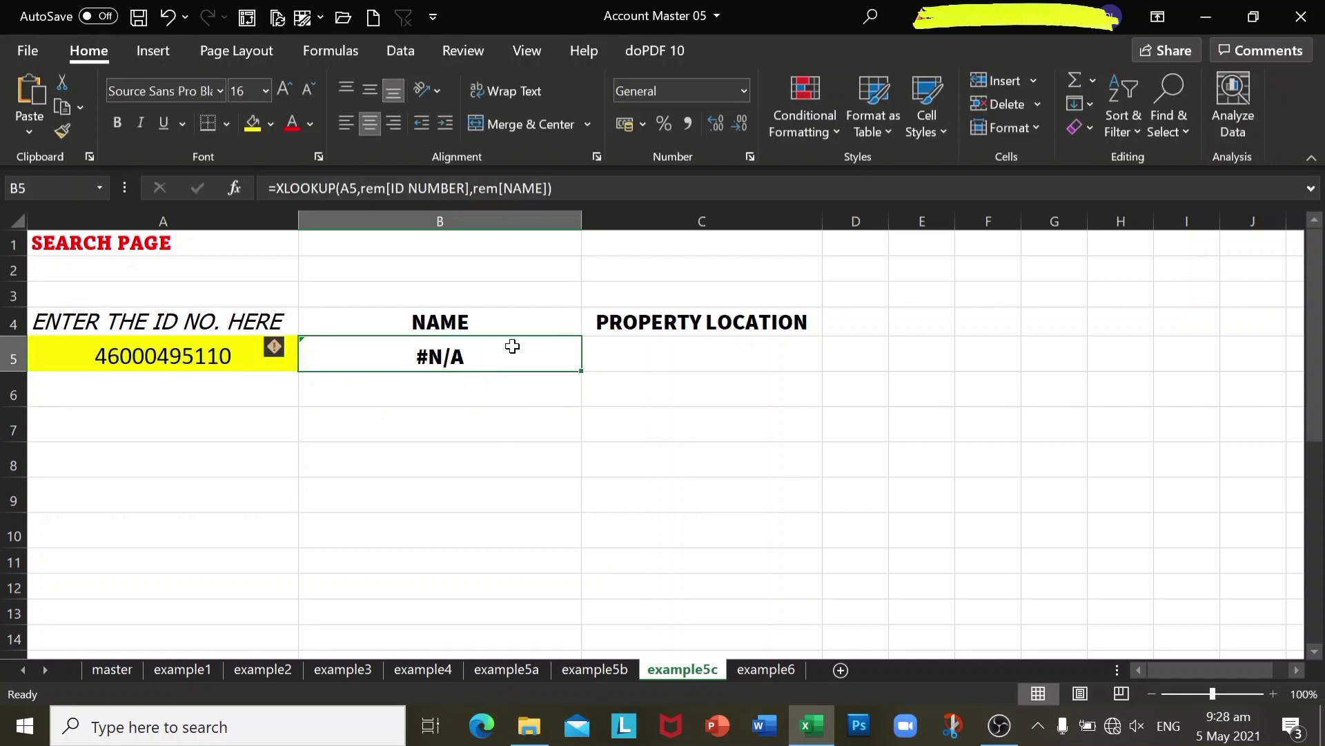
click(235, 189)
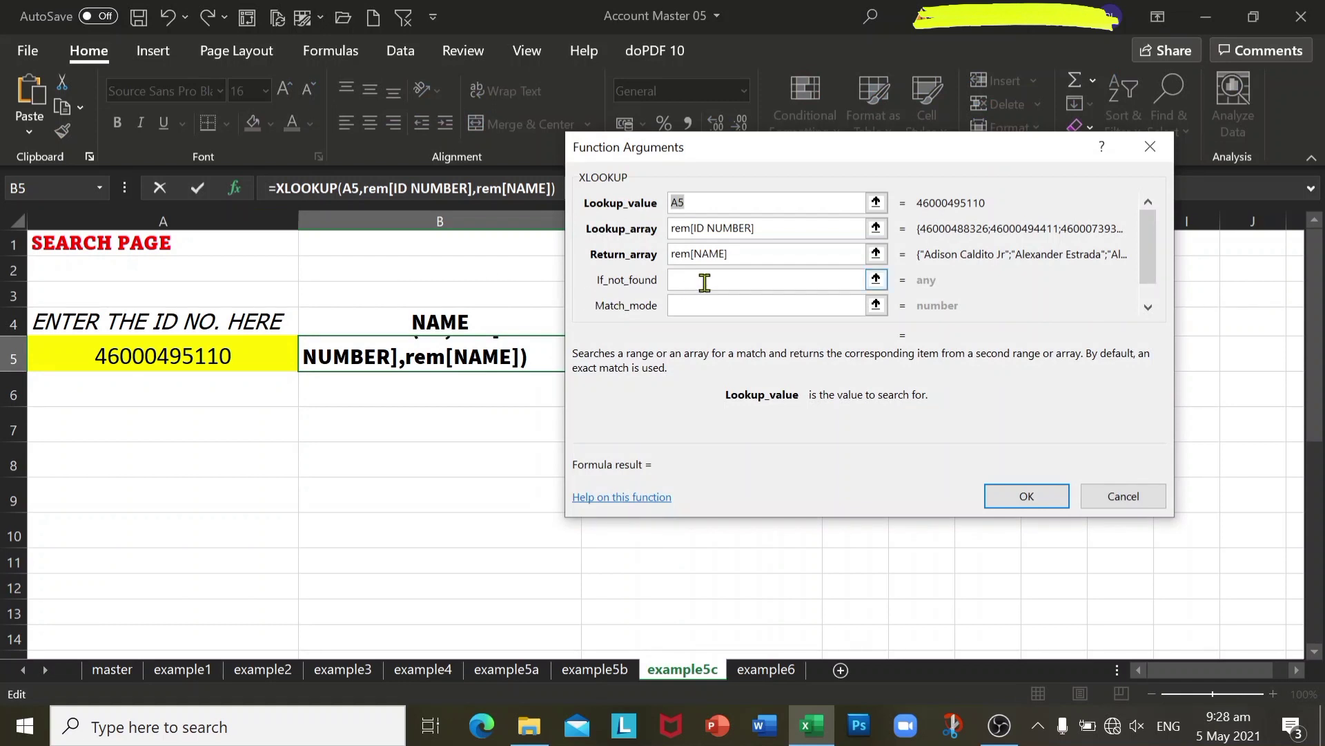
click(704, 282)
key(ctrl+v)
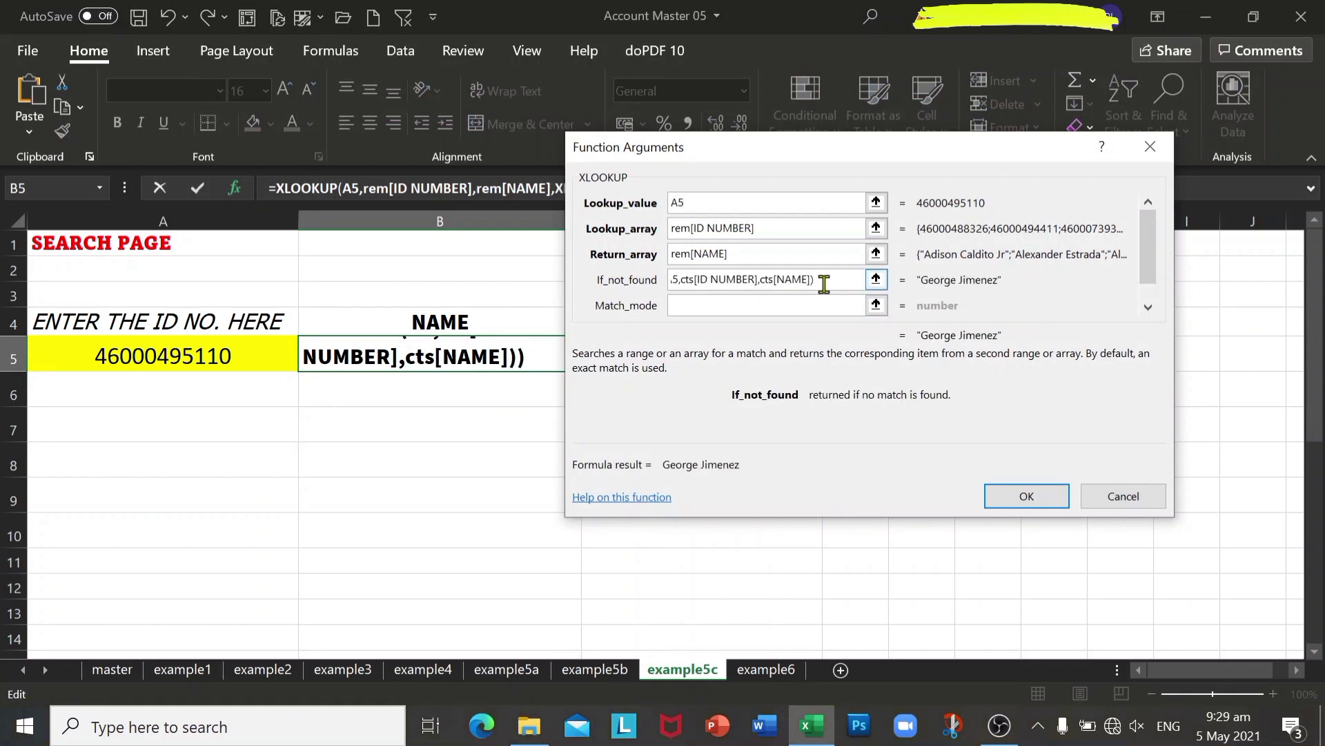
click(1026, 498)
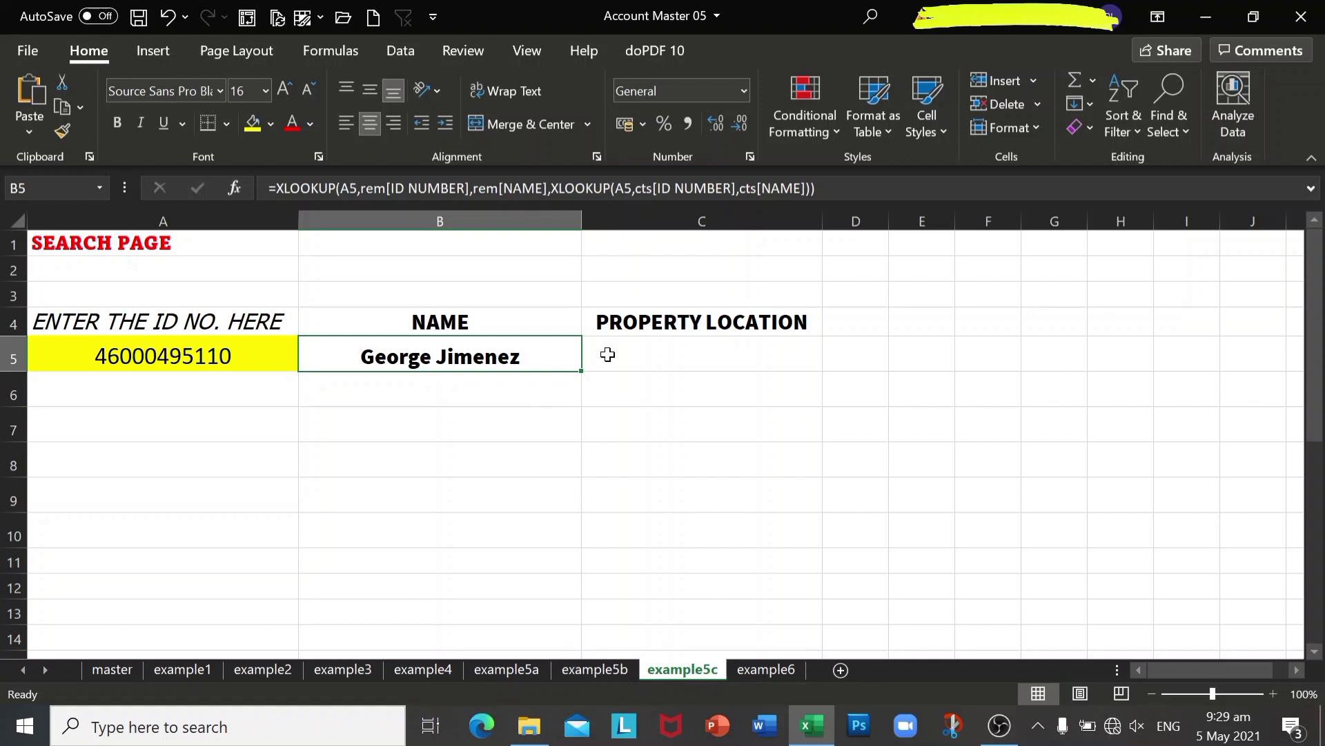
click(686, 356)
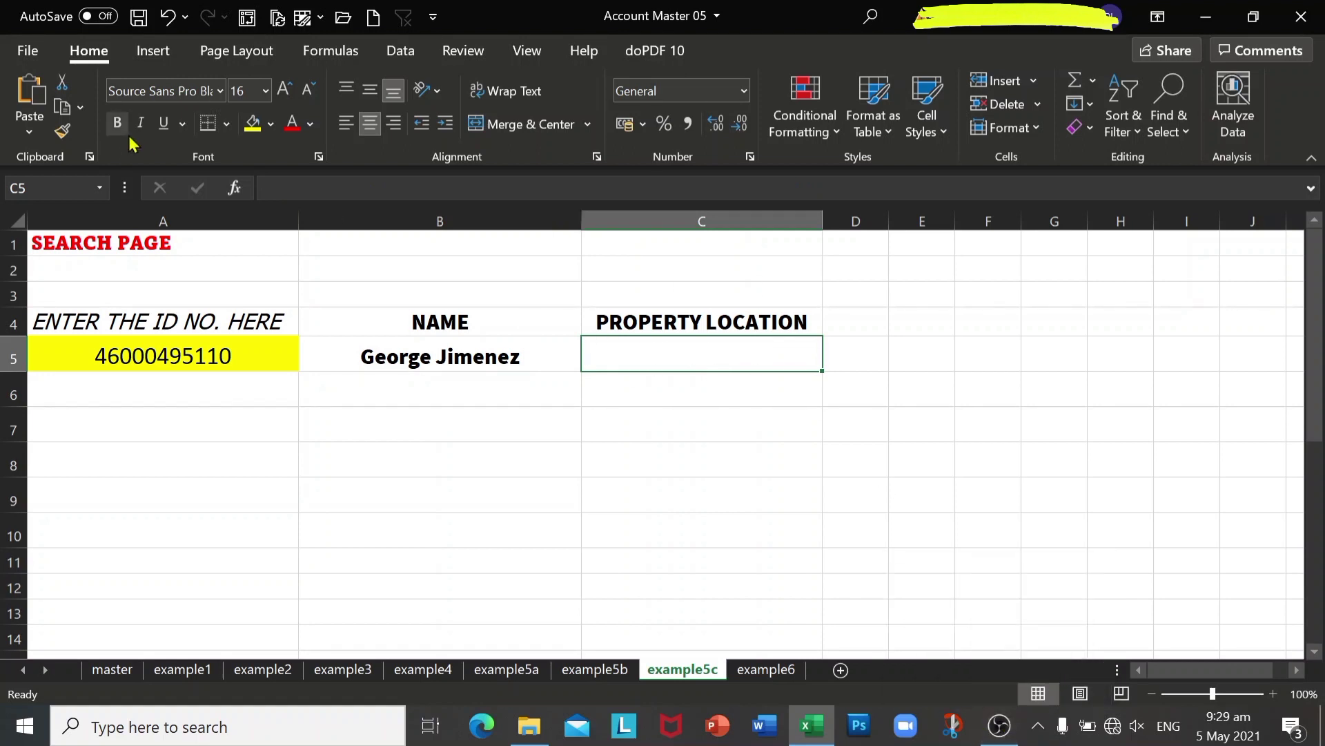
Enter =XLOOKUP(A5,rem[ID NUMBER],rem[PROPERTY LOCATION]) in C5, which returns #N/A
click(234, 191)
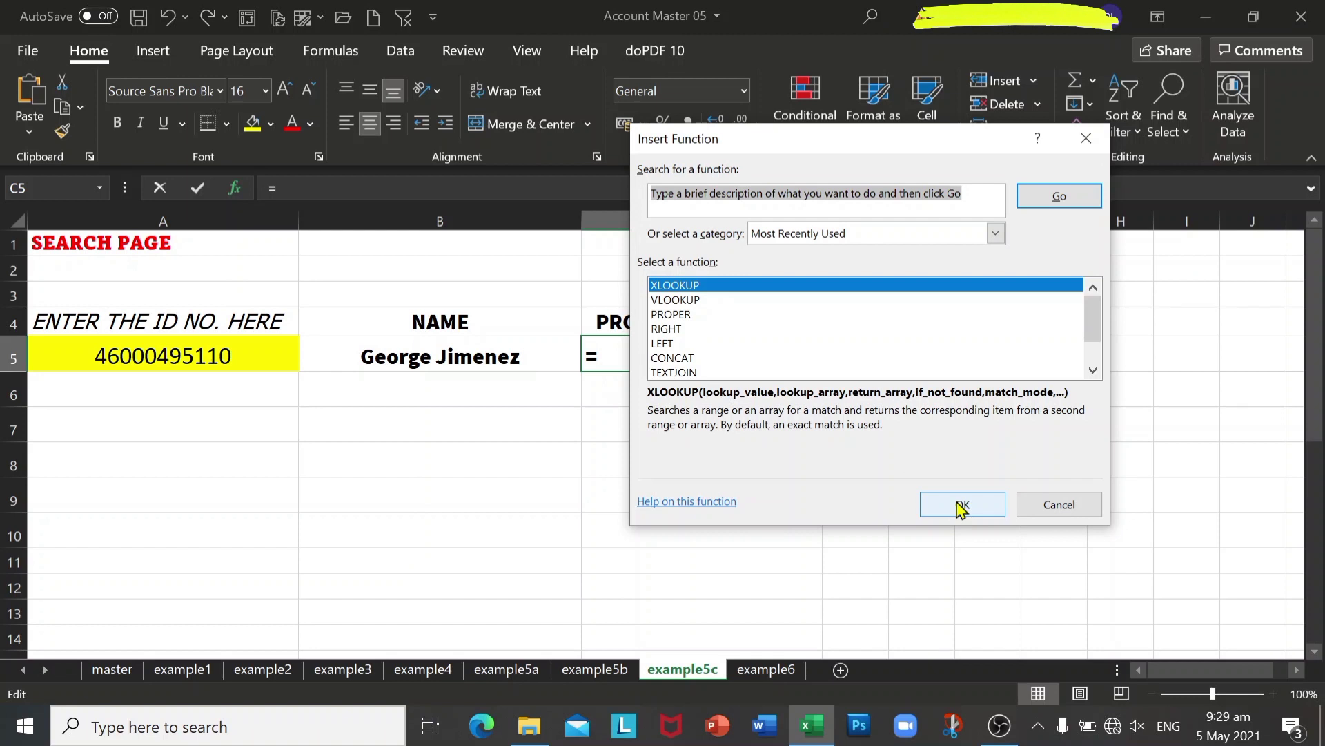
click(962, 506)
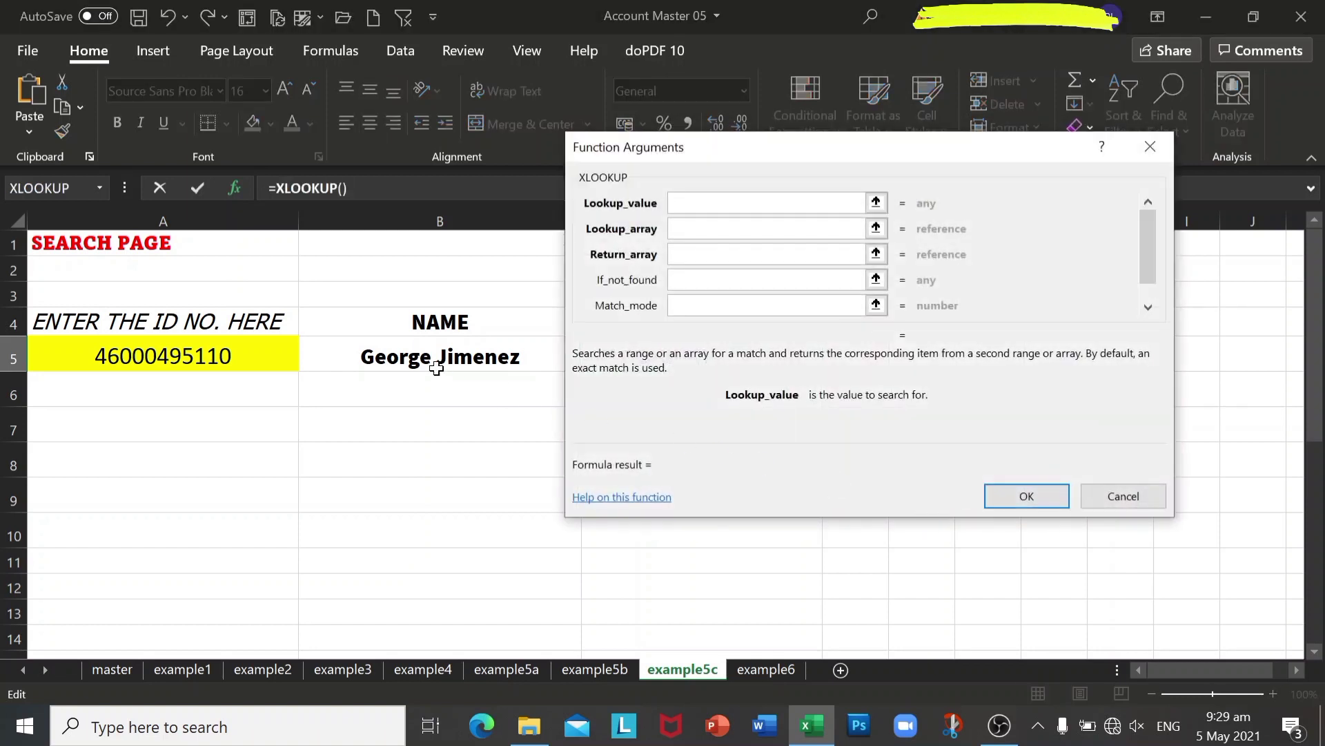
click(249, 361)
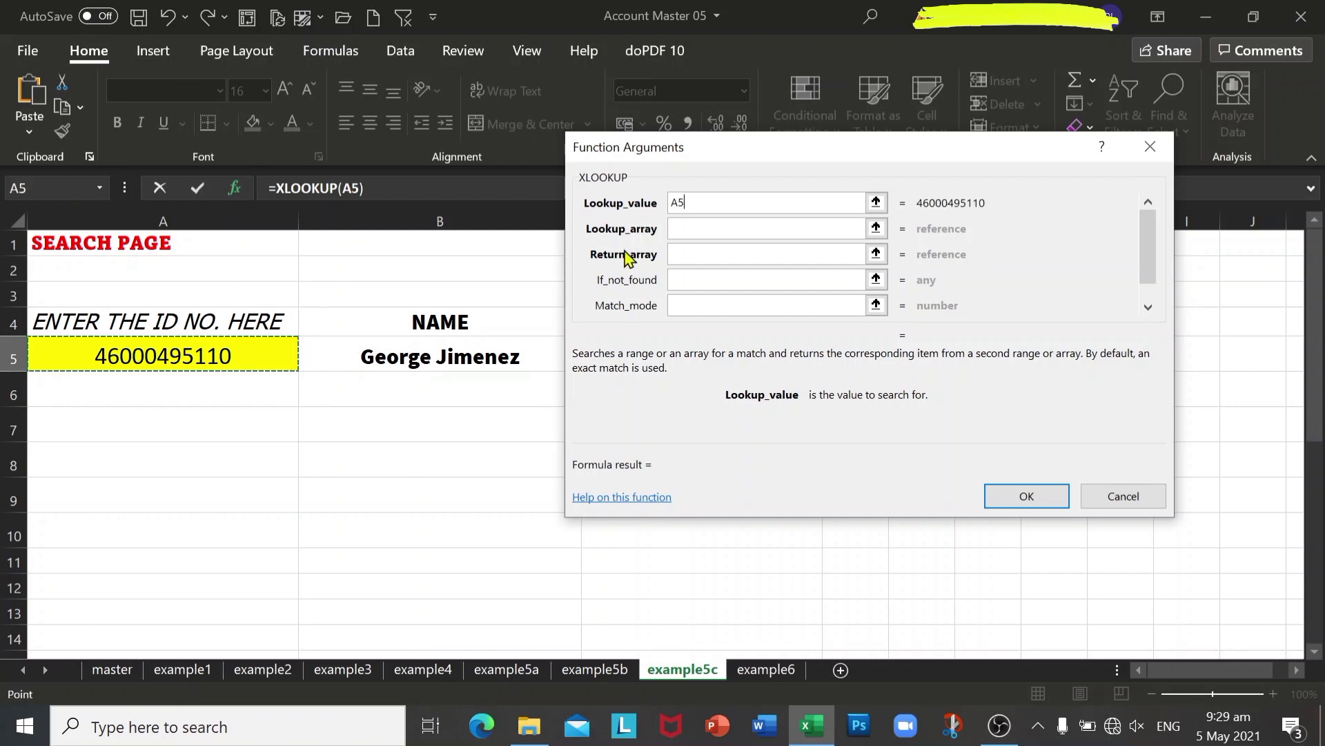
click(687, 229)
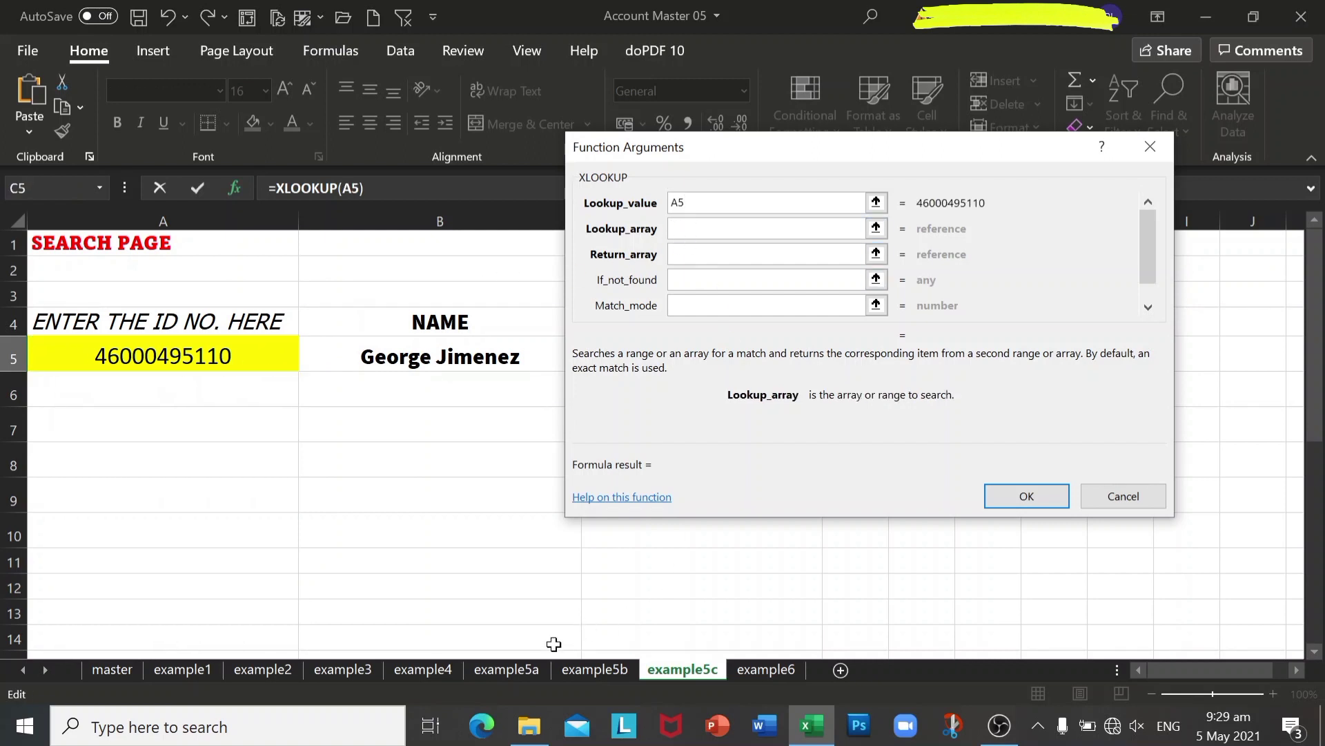
click(519, 672)
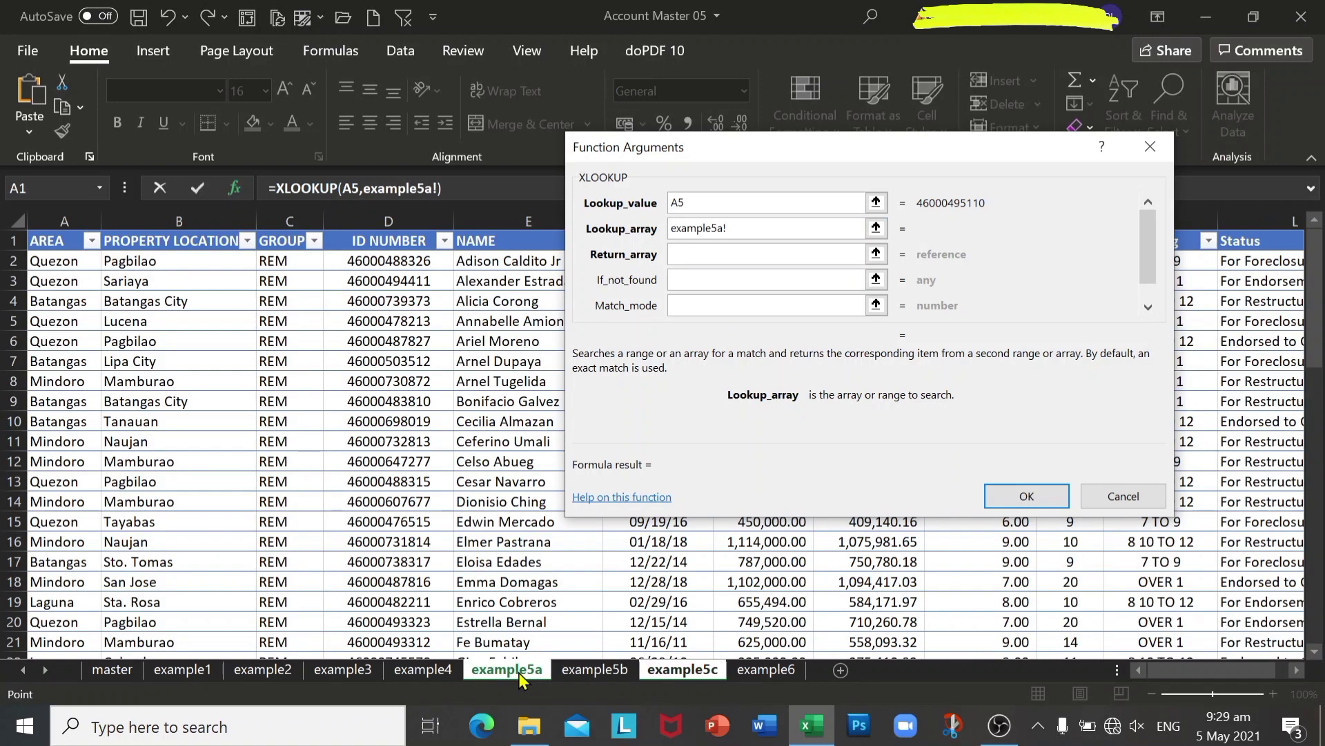
click(378, 222)
click(696, 252)
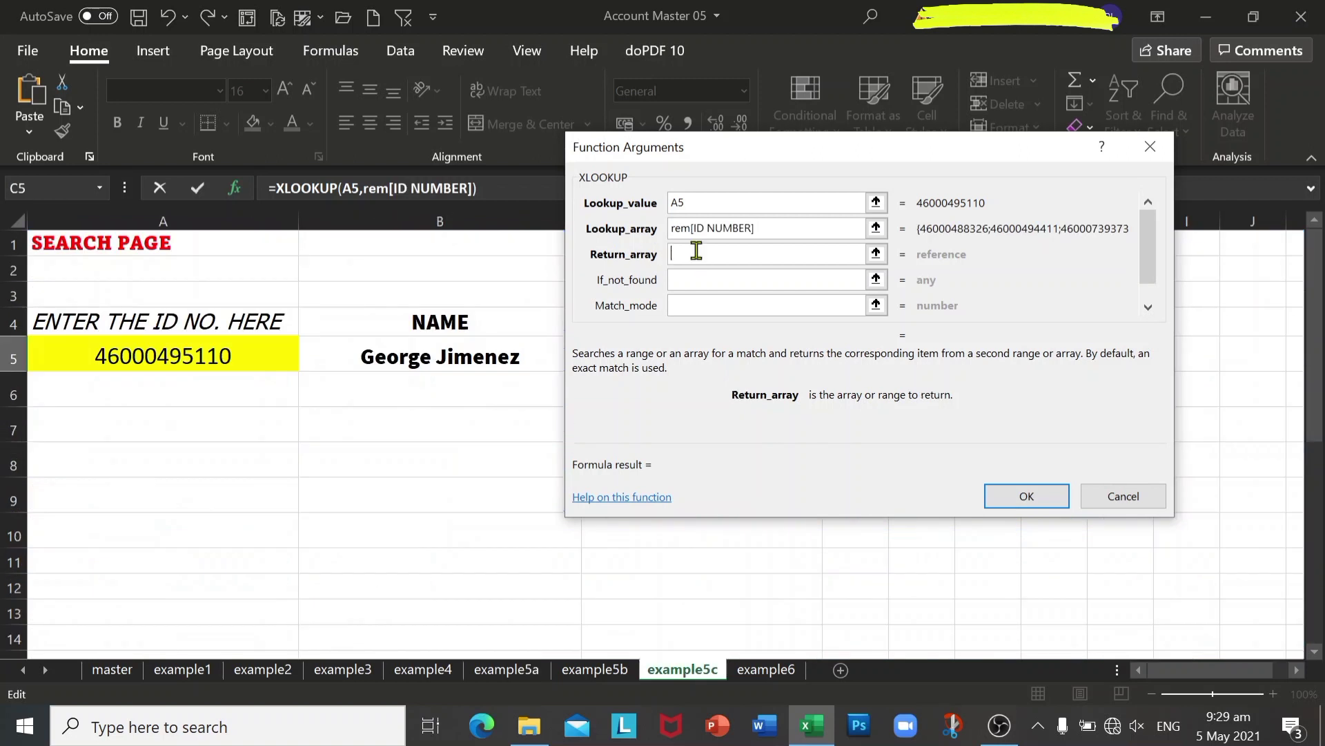
click(516, 669)
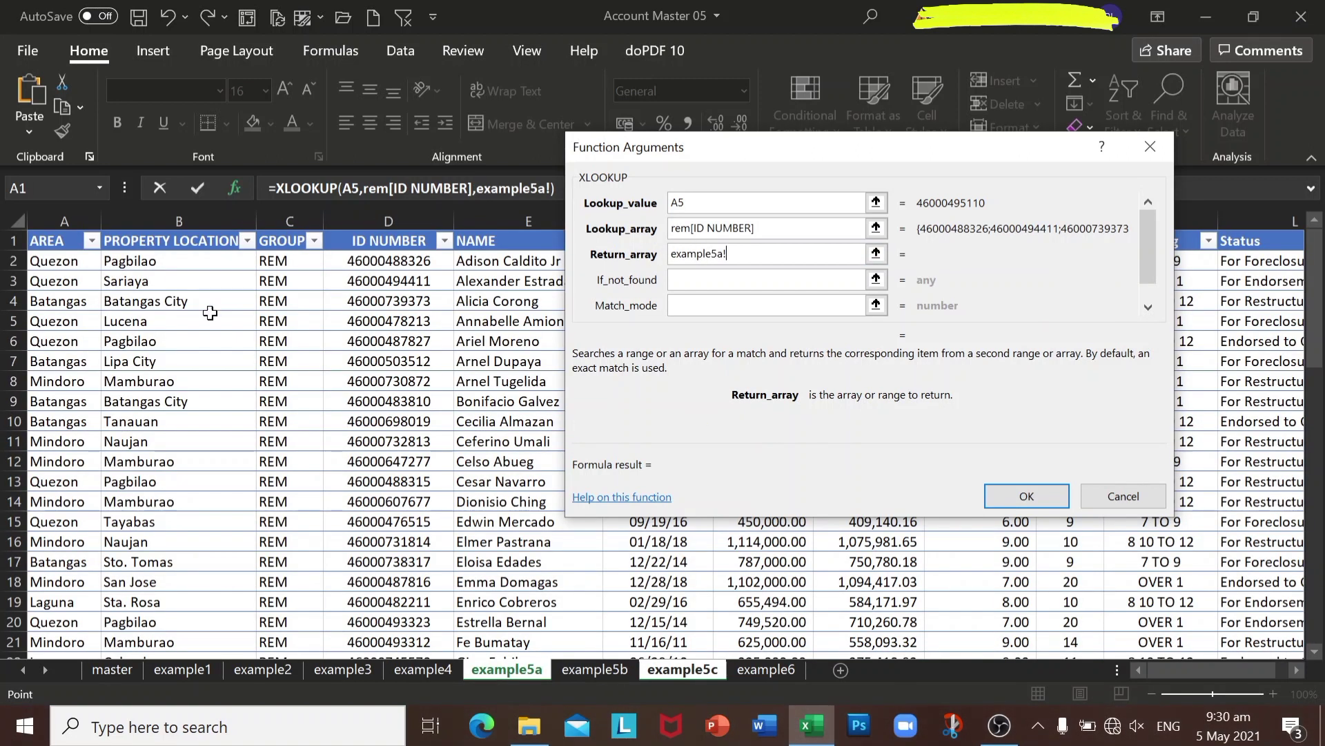
click(178, 222)
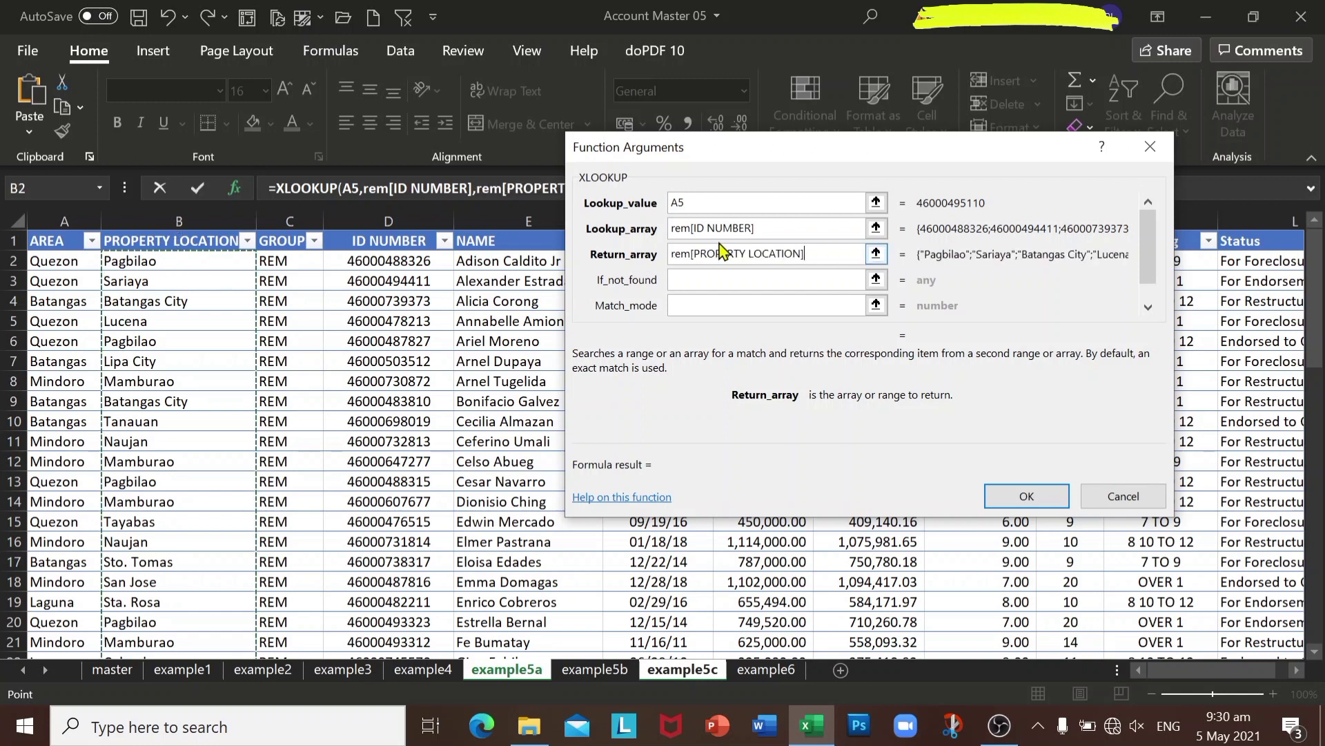
click(1027, 496)
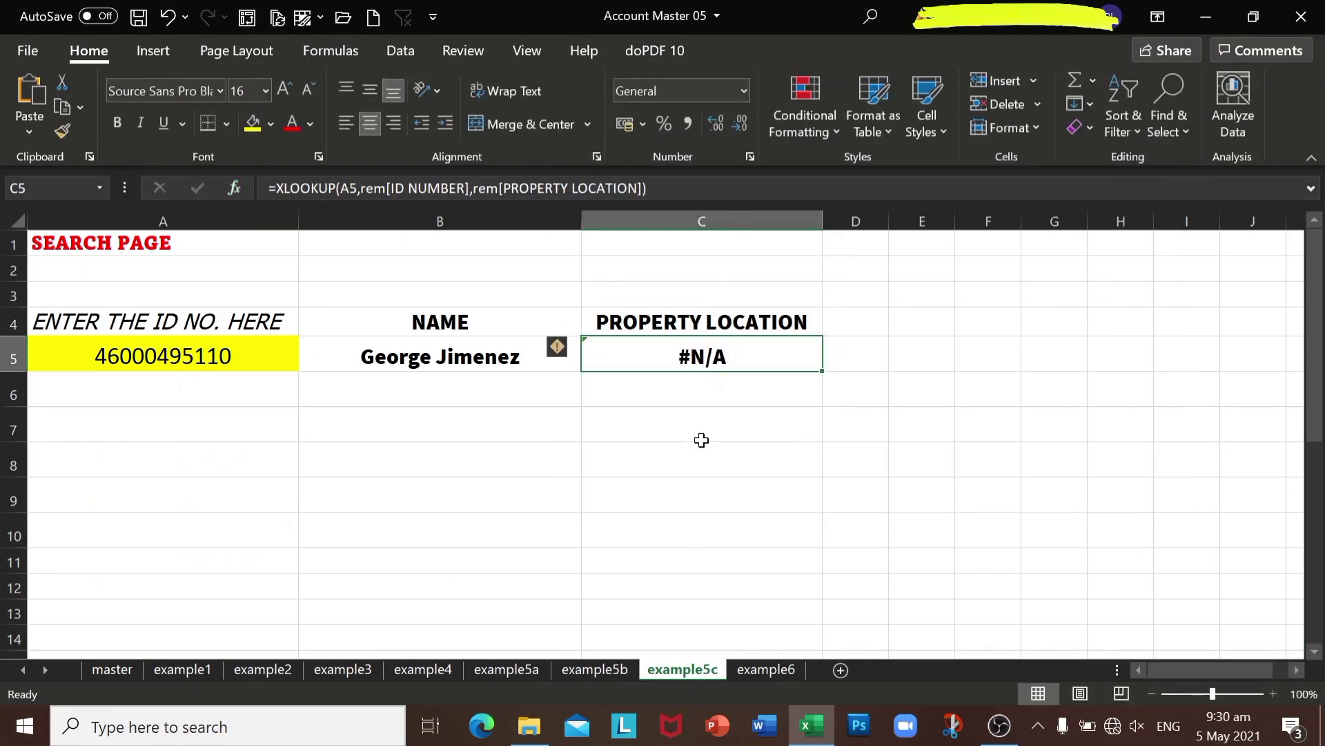
click(686, 388)
Enter =XLOOKUP(A5,cts[ID NUMBER],cts[PROPERTY LOCATION]) in C6 using the example5b cts table
click(234, 187)
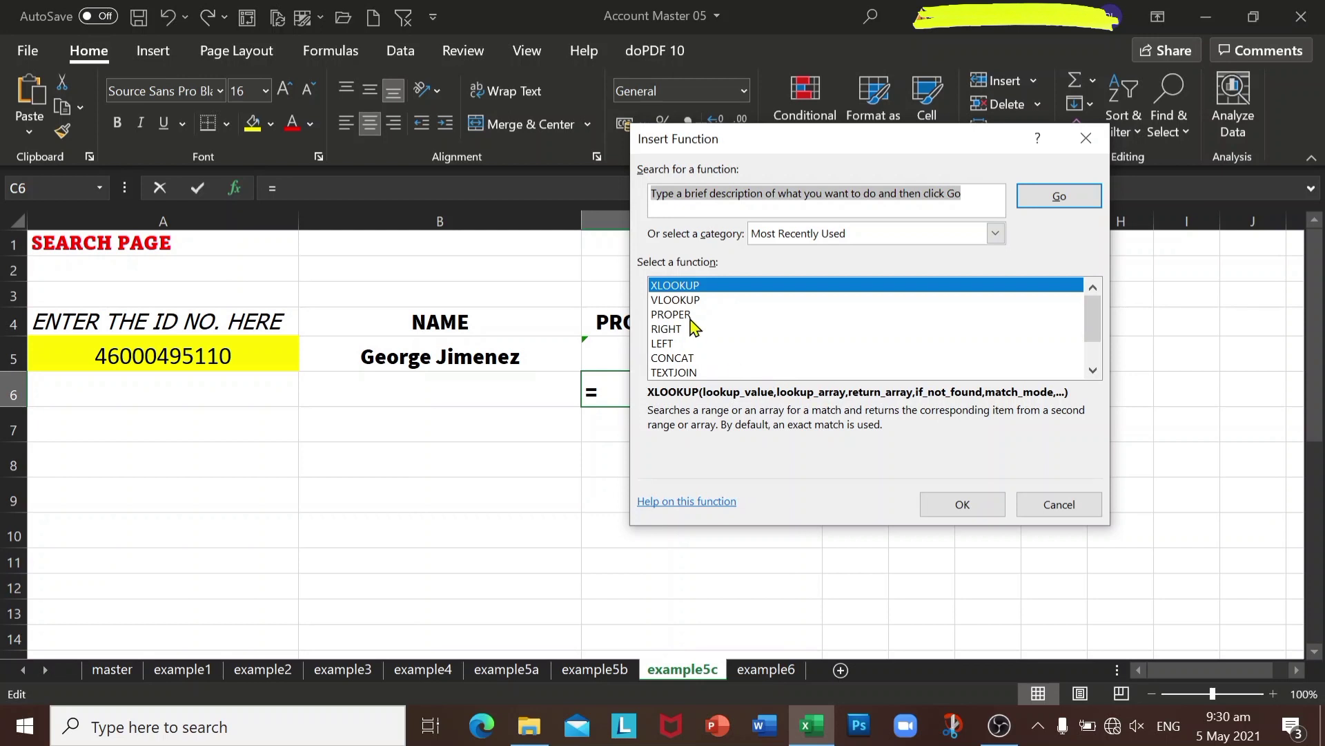
click(961, 499)
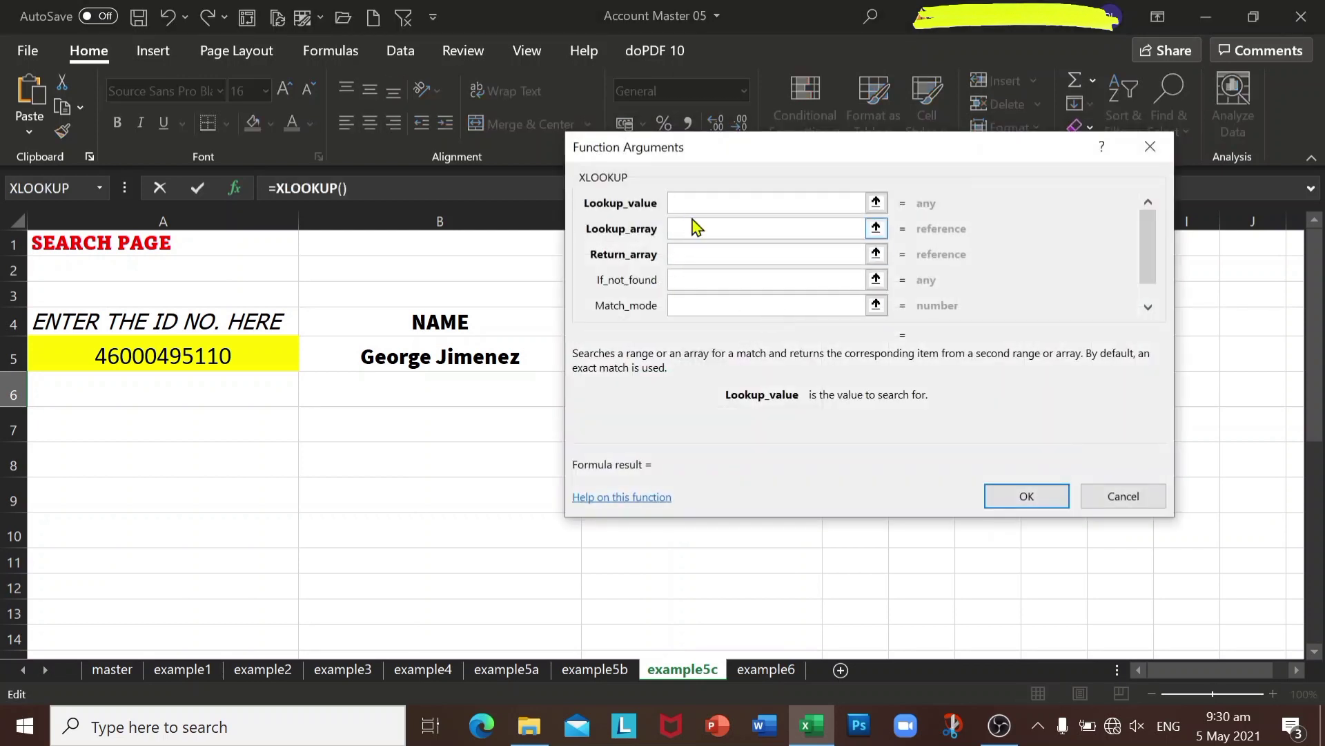
click(230, 359)
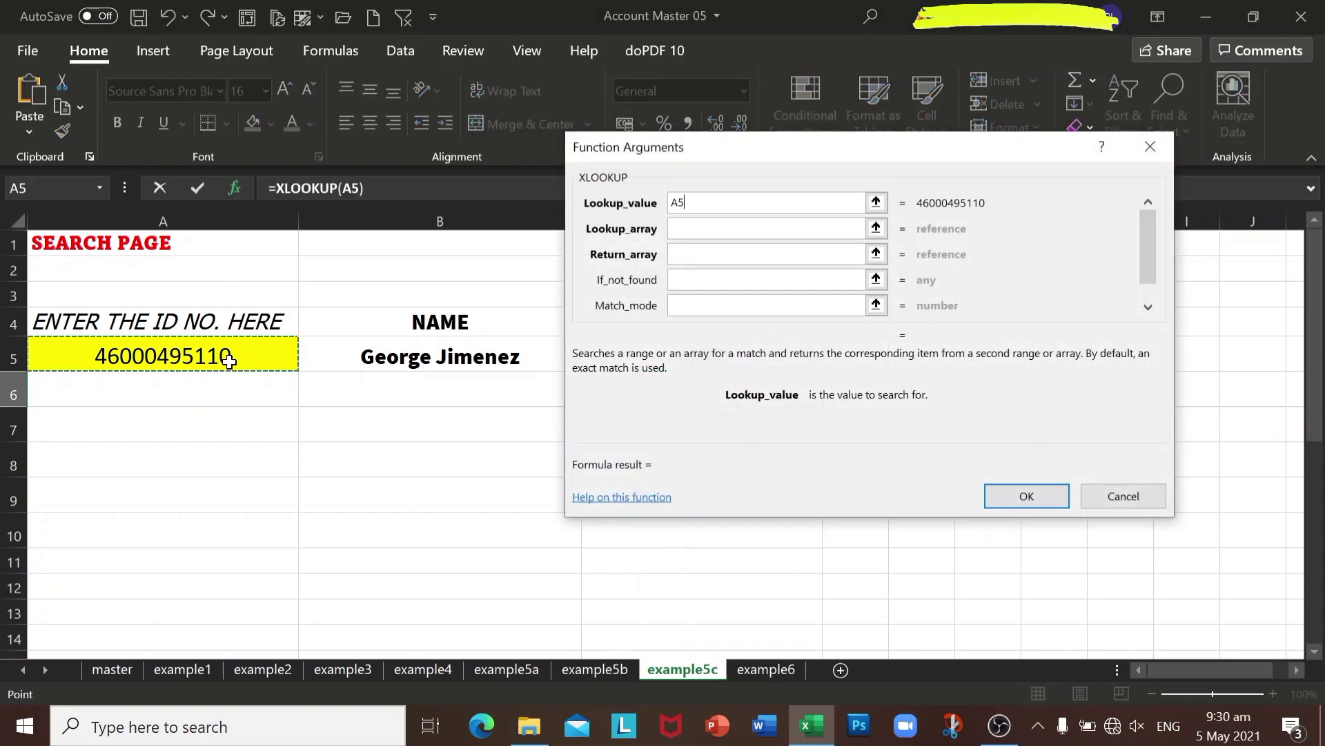
click(711, 228)
click(614, 677)
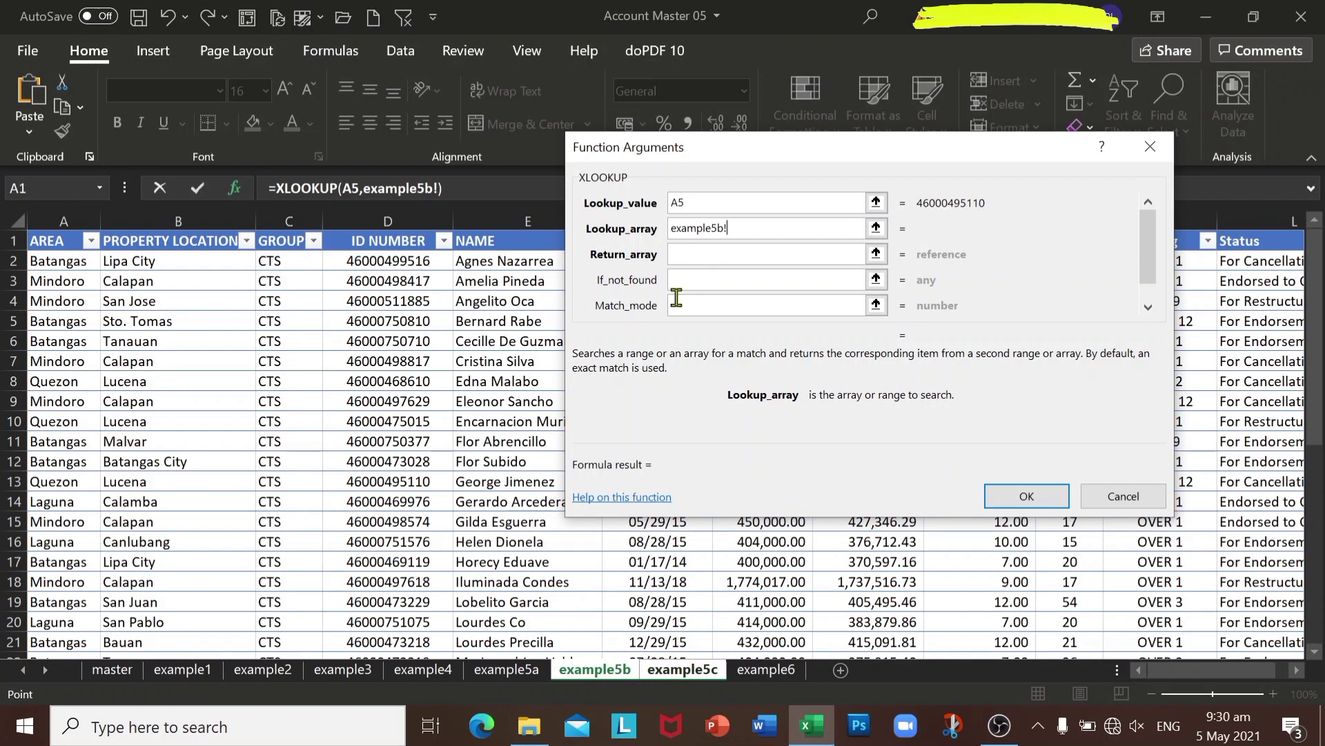
click(421, 221)
click(411, 227)
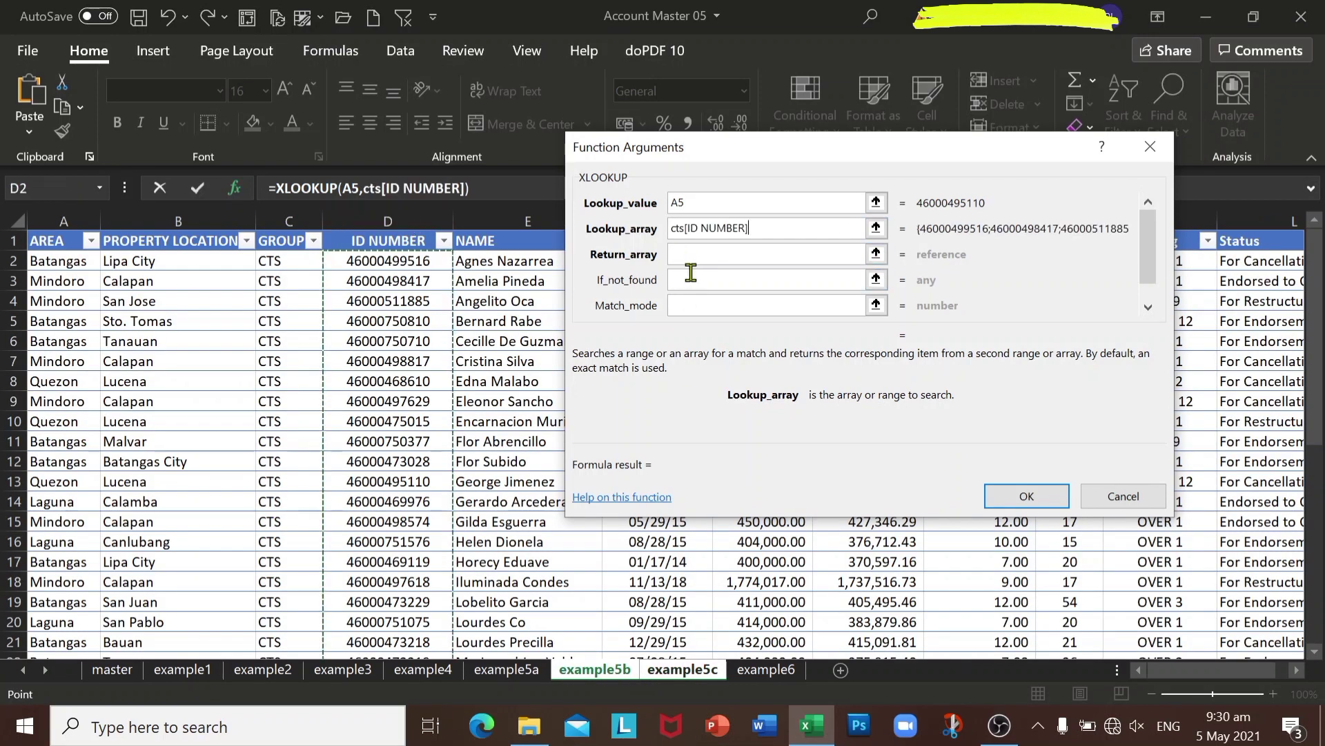
click(725, 254)
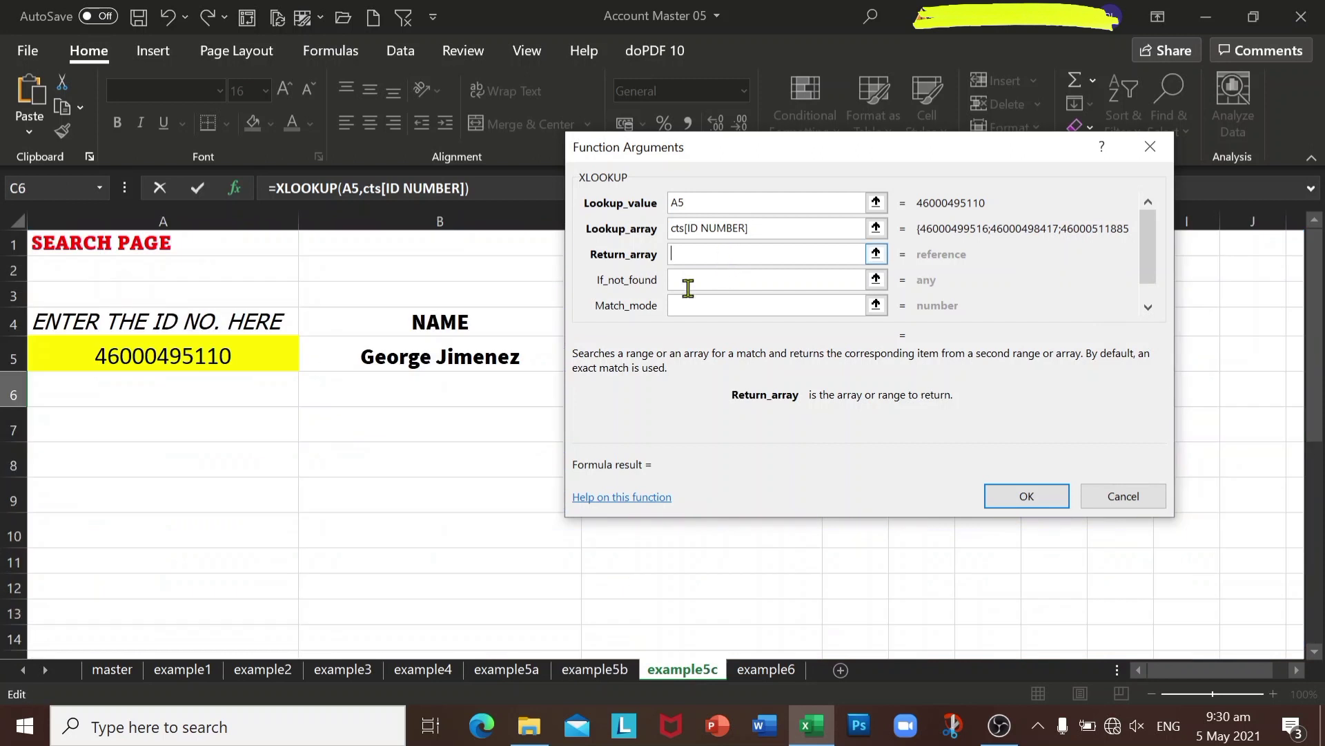
click(616, 670)
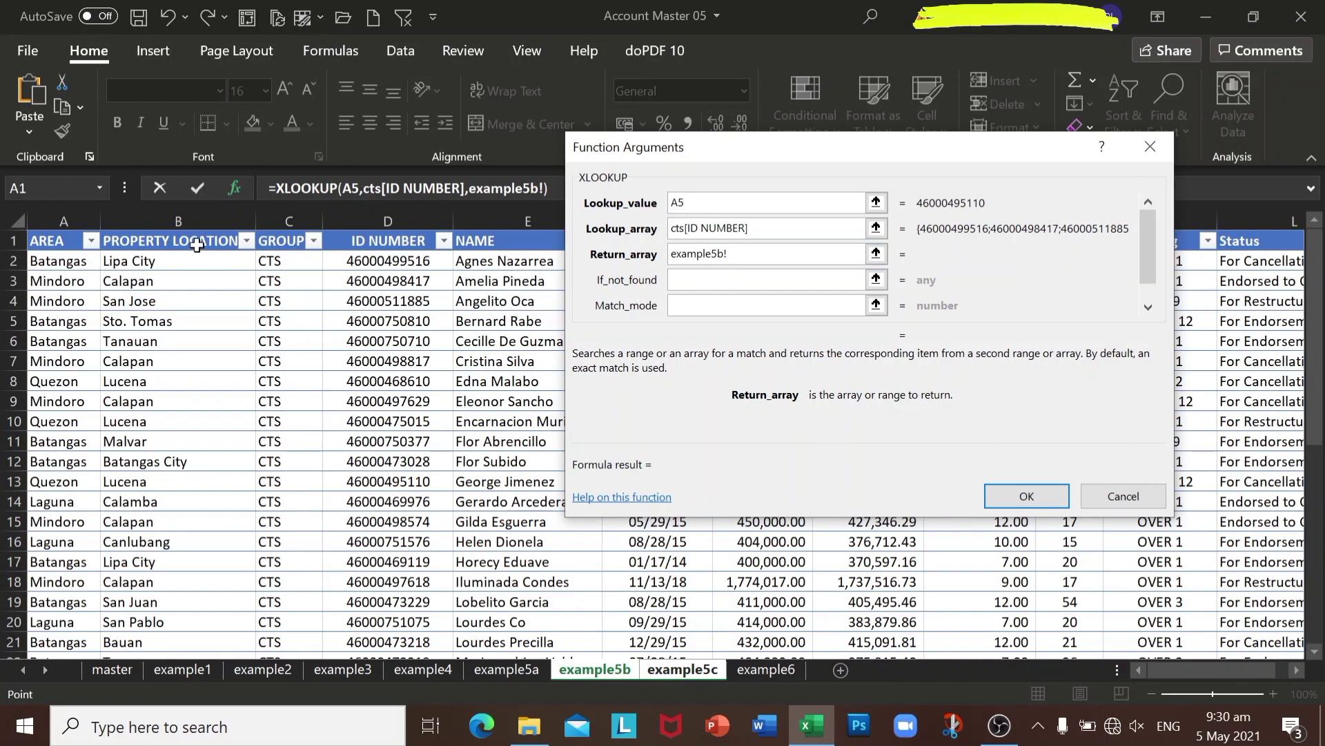
click(200, 226)
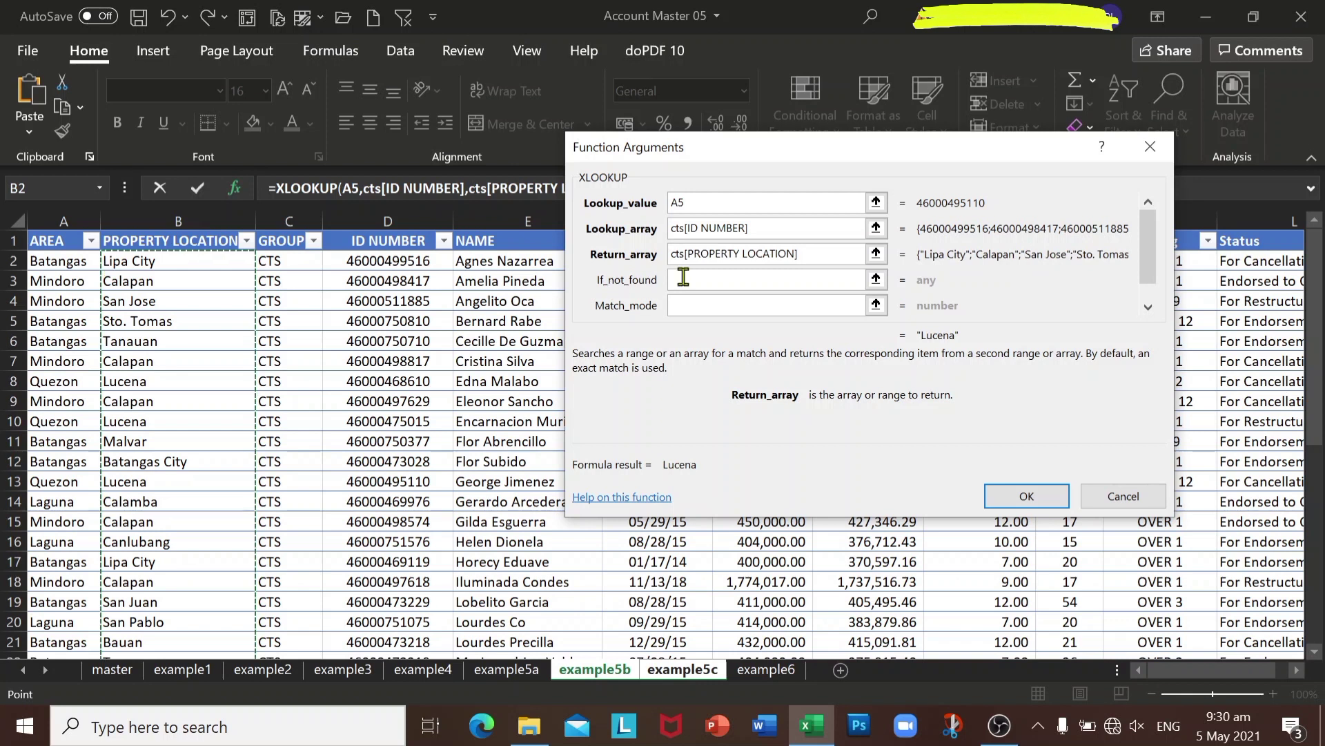
click(1019, 498)
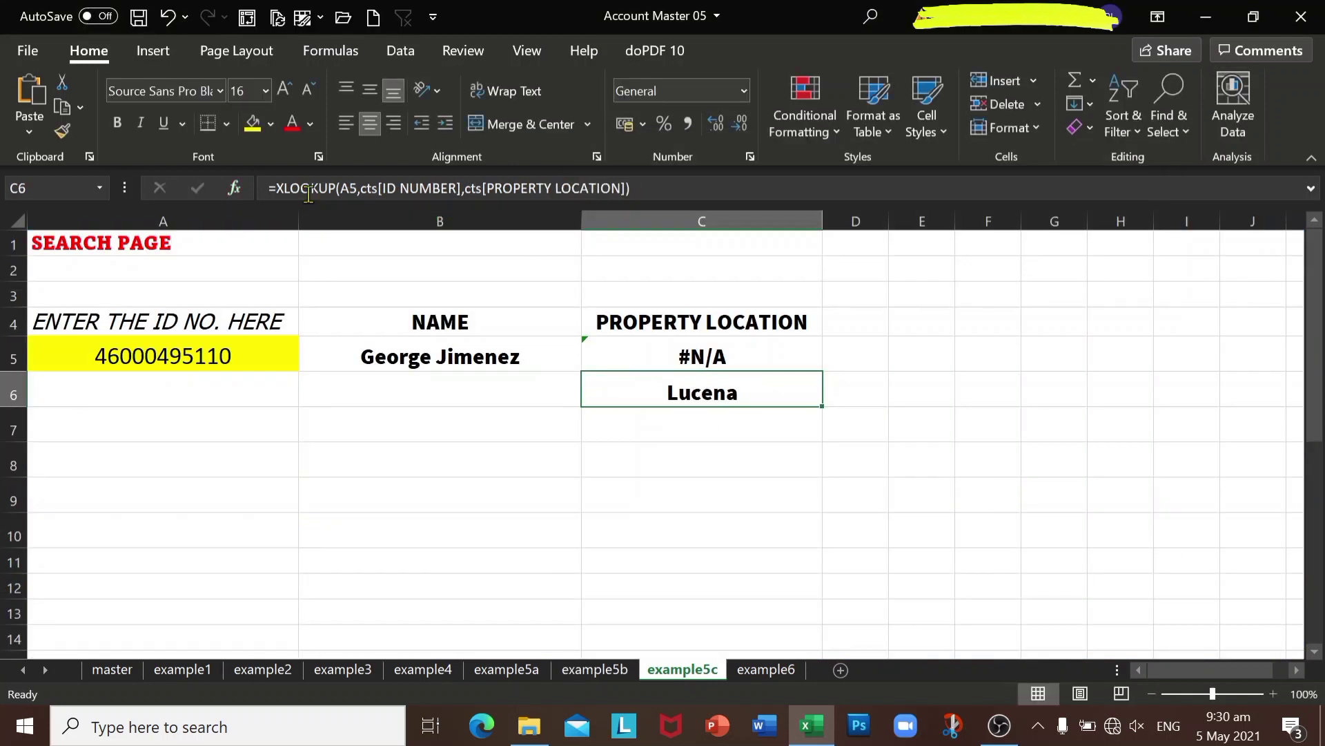
Copy C6's formula text, confirm it showing Lucena, then clear C6
click(289, 187)
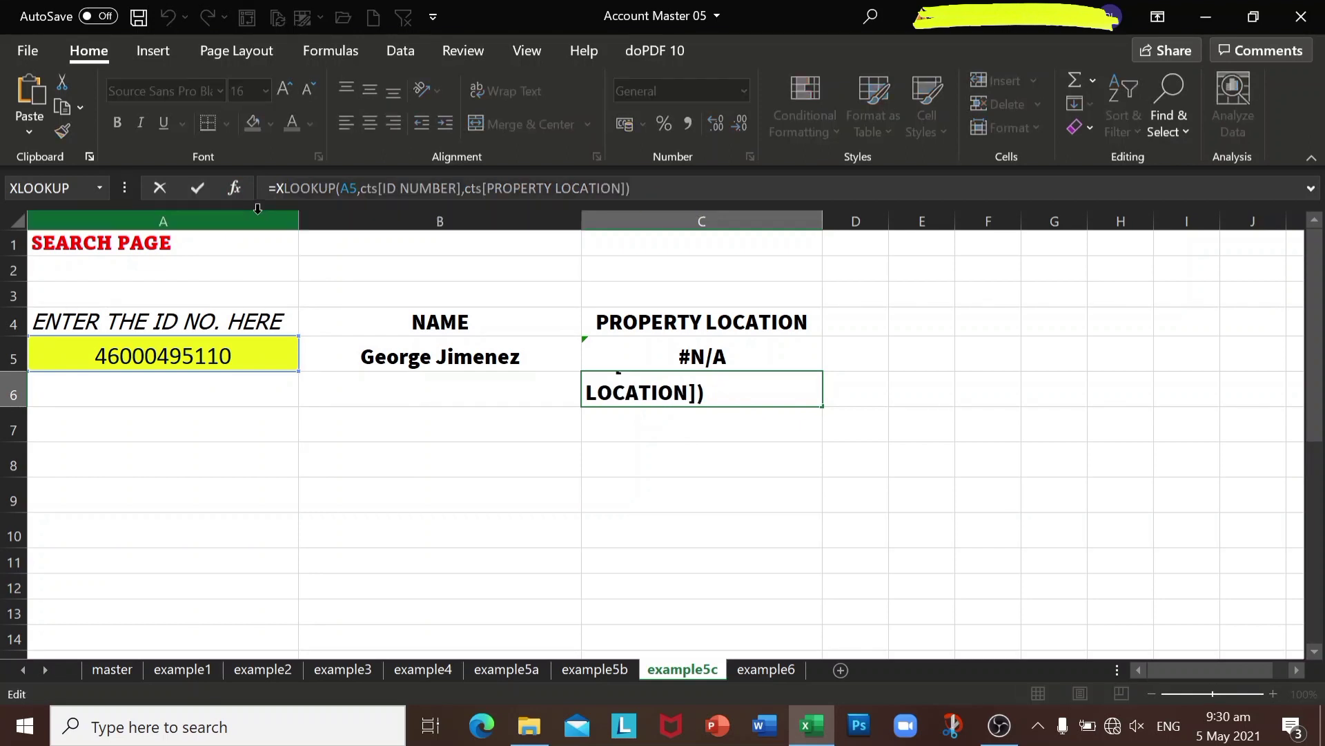
click(382, 188)
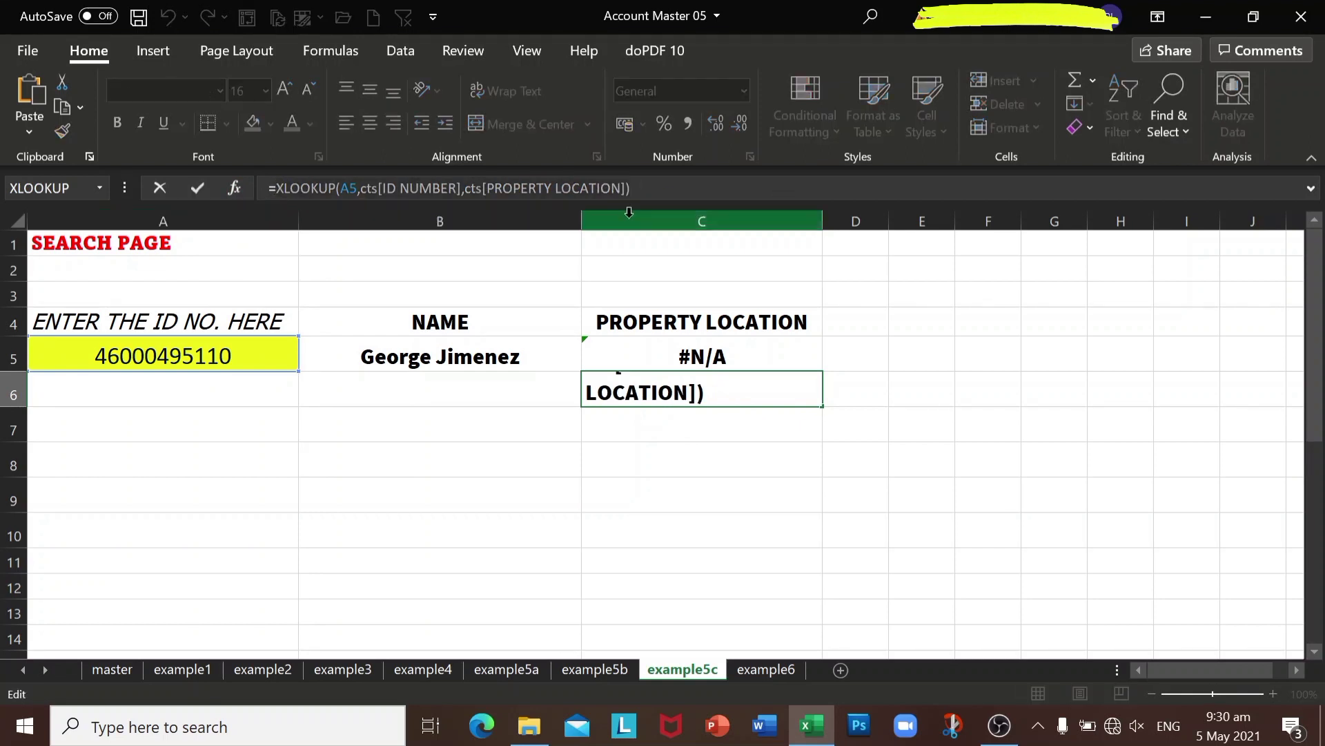
right_click(572, 199)
key(Escape)
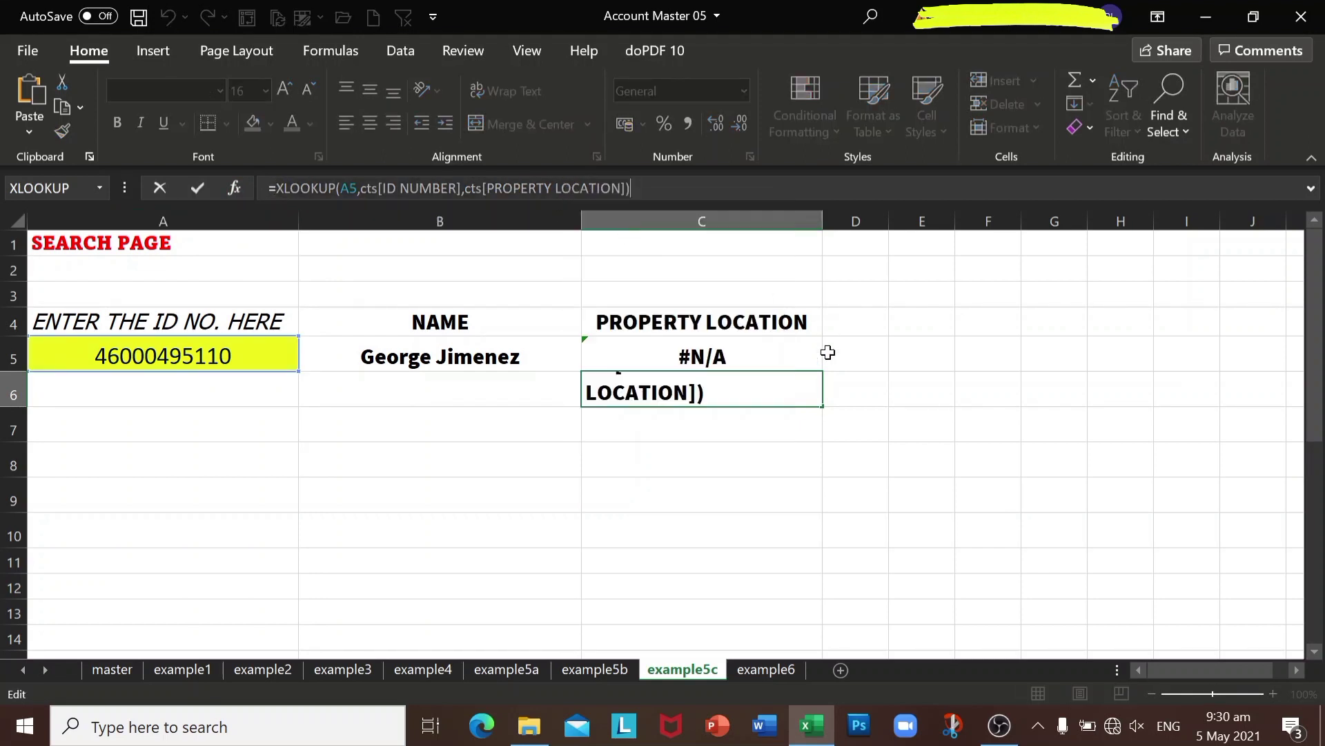
key(ctrl+Return)
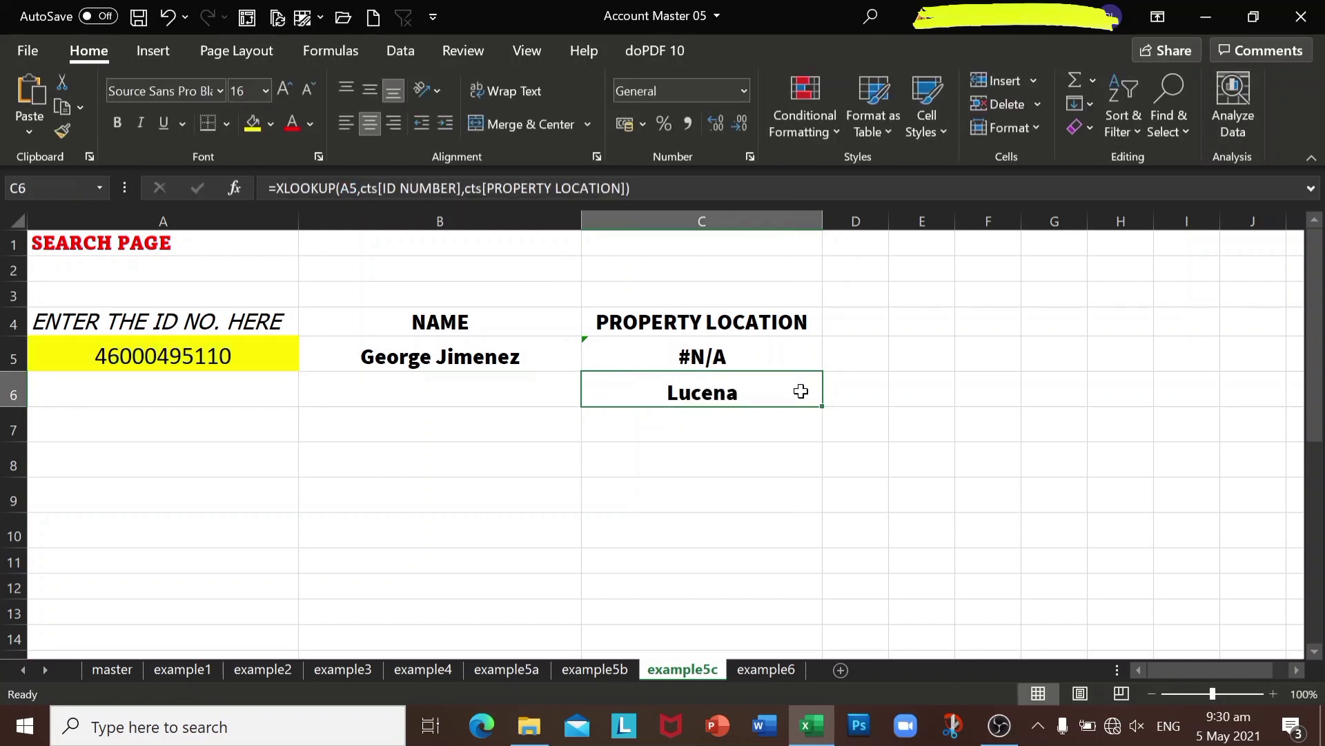
key(Delete)
click(766, 361)
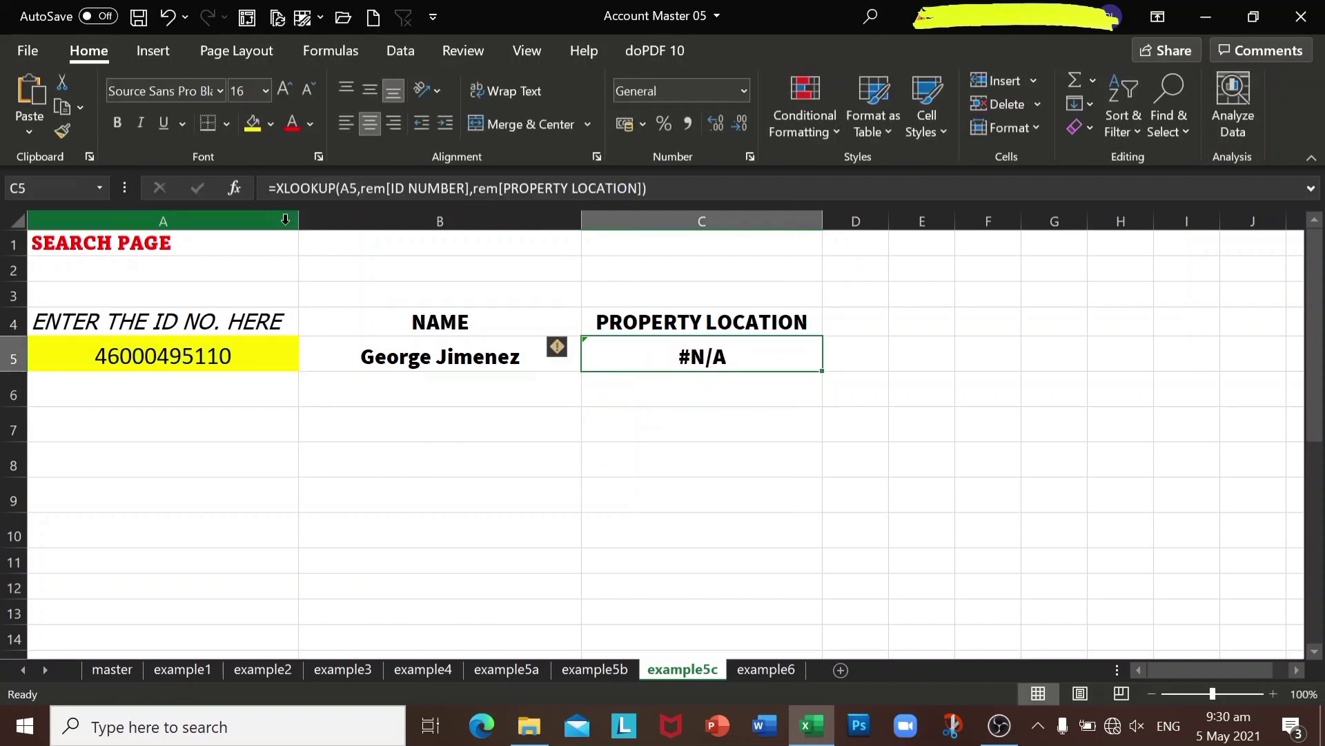
Paste the cts location XLOOKUP into C5's If_not_found argument so C5 shows Lucena
key(F2)
click(239, 190)
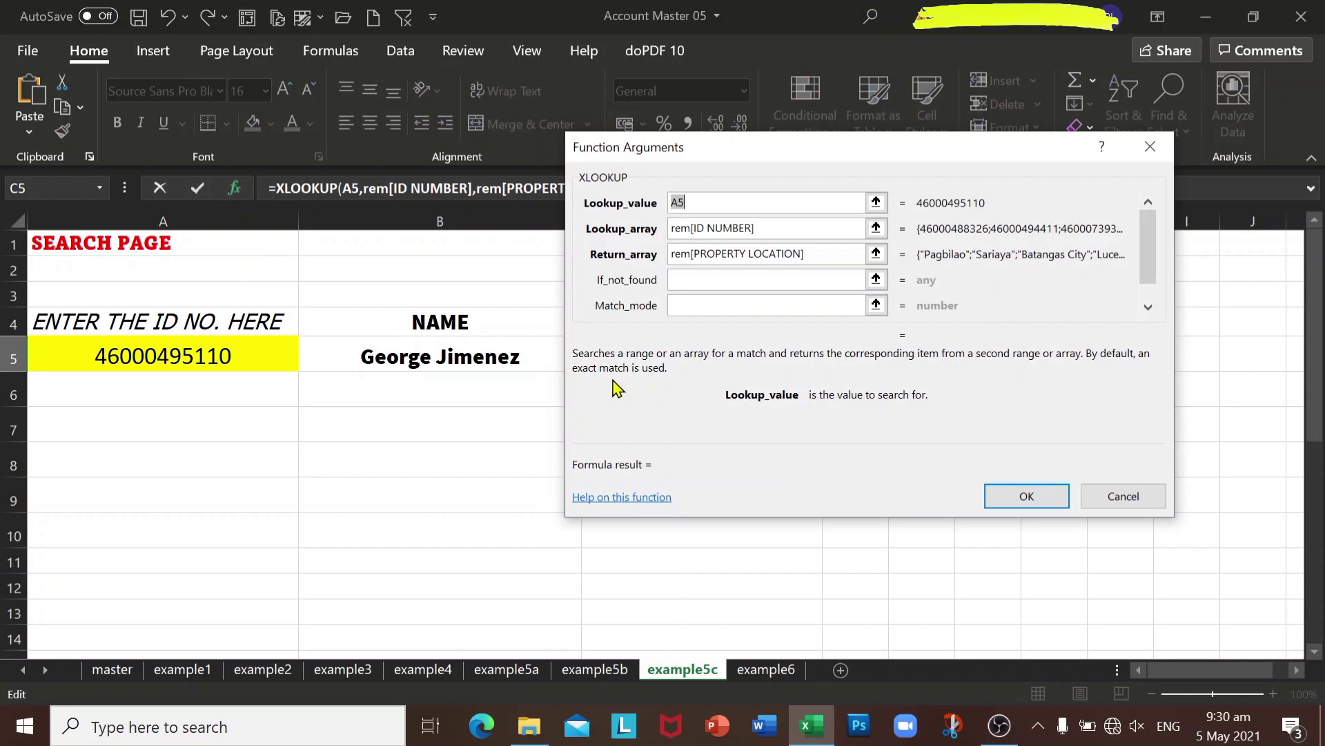
click(683, 280)
right_click(684, 280)
click(725, 343)
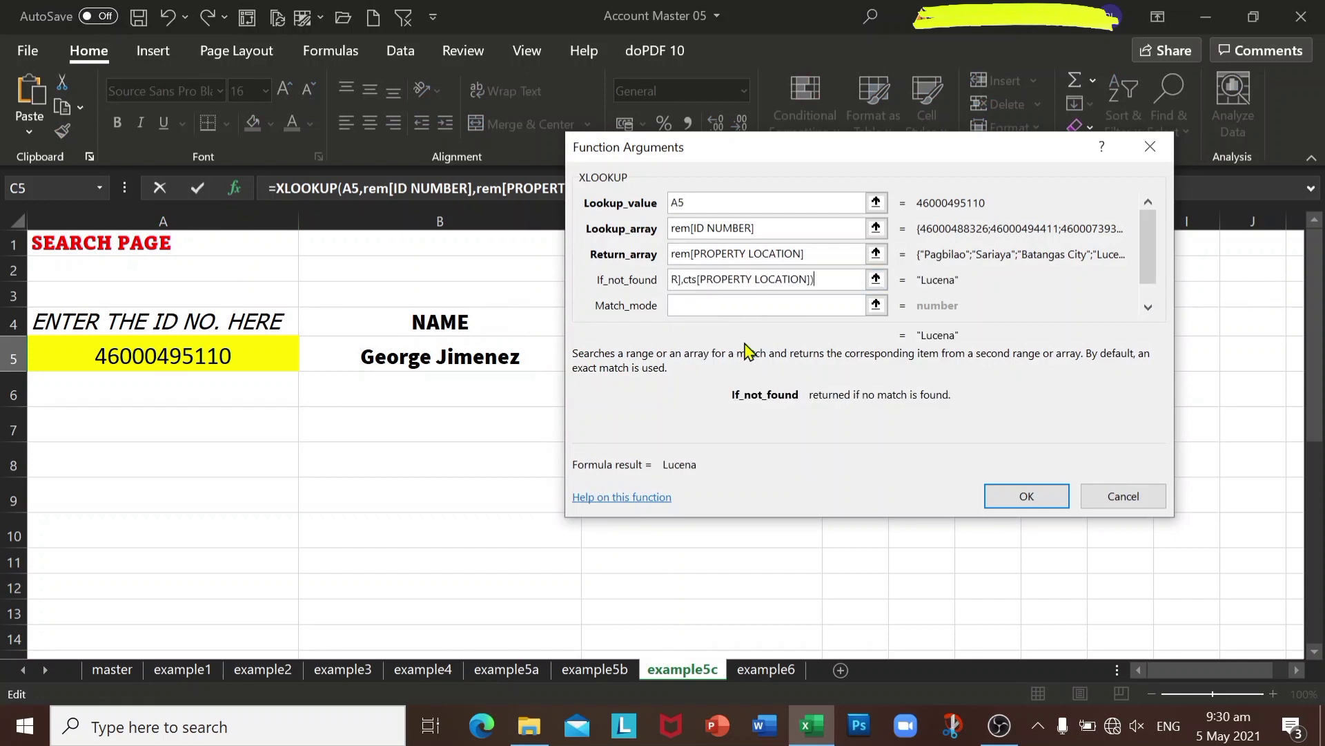
click(1026, 496)
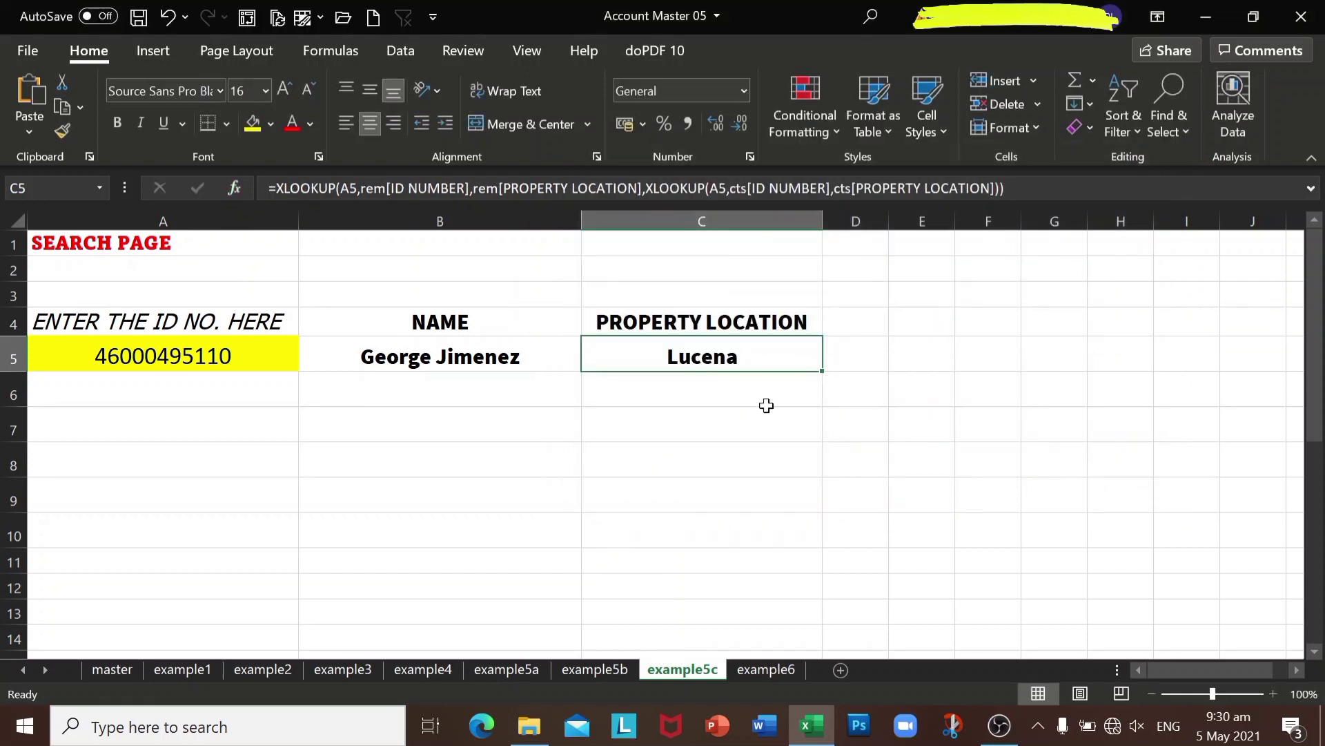
click(481, 357)
click(724, 356)
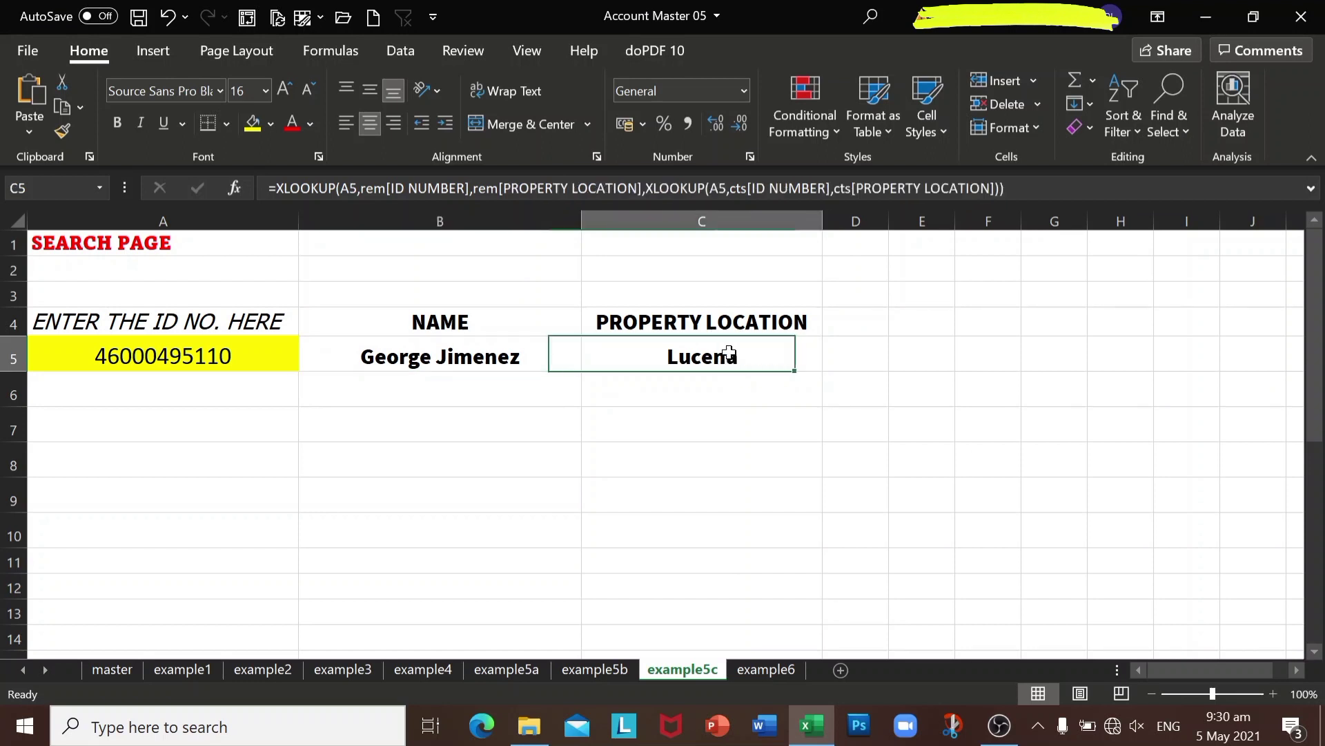
click(262, 357)
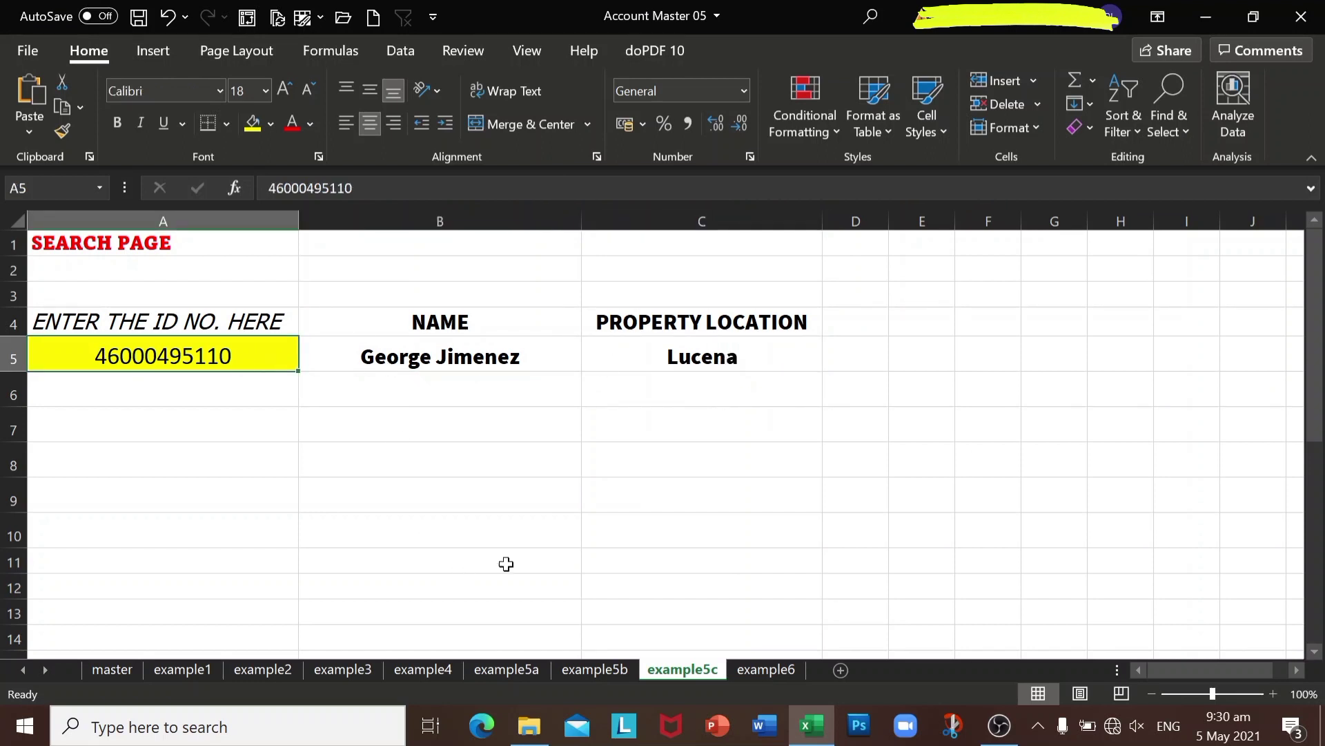
Copy the loan ID in D32 on the example5b sheet
click(620, 676)
scroll(412, 502, down, 6)
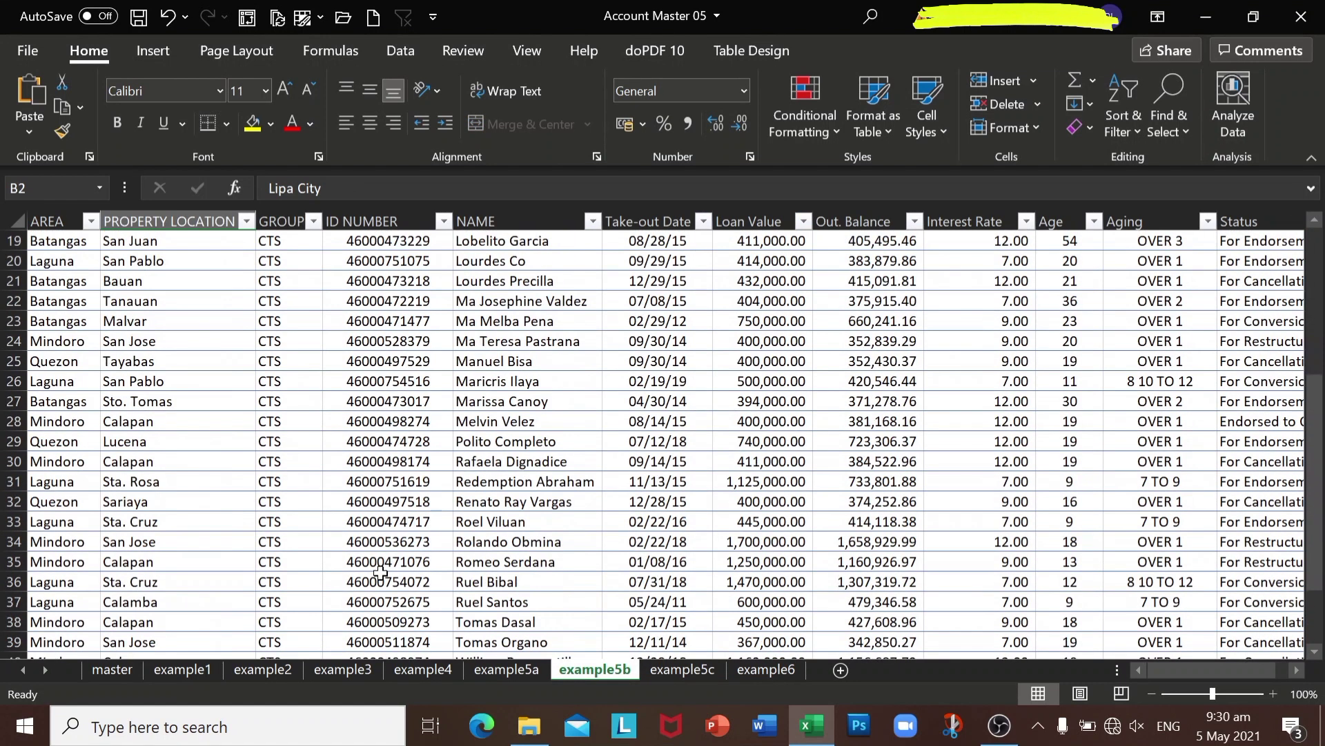
right_click(412, 502)
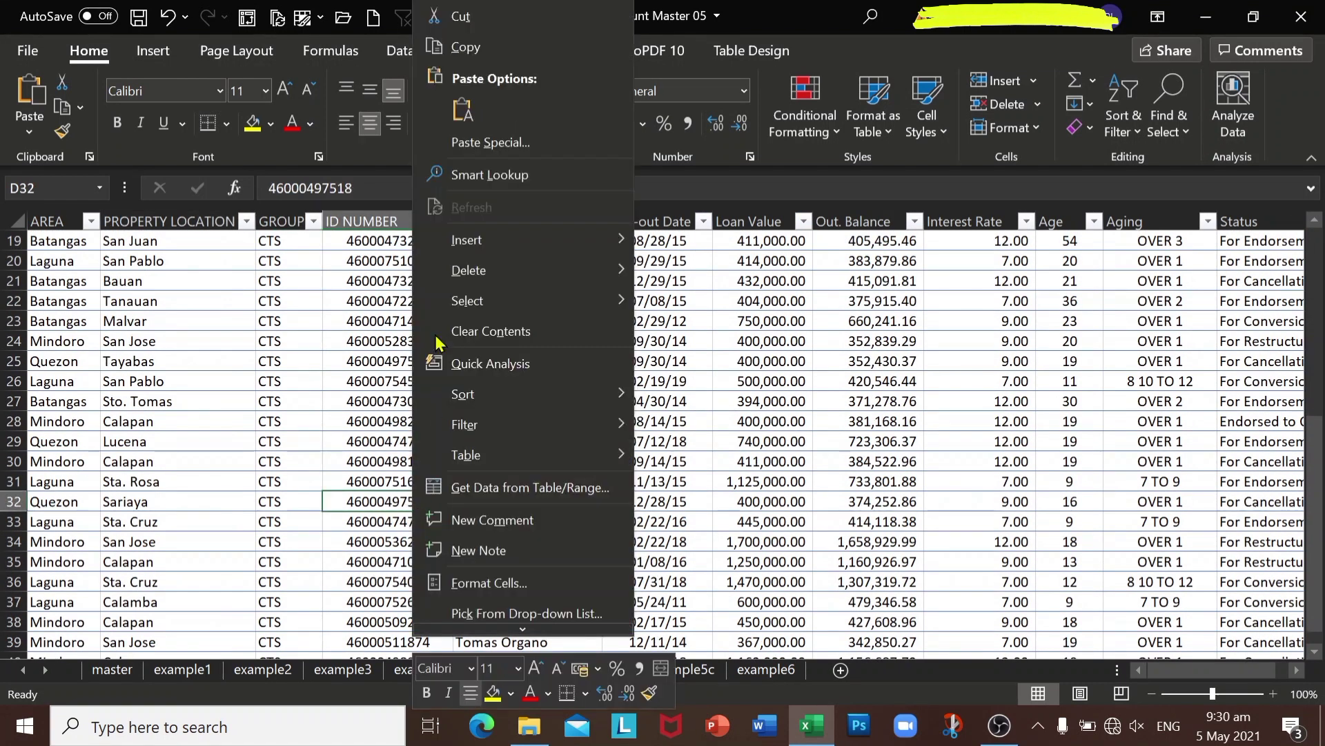
click(455, 43)
scroll(615, 594, up, 6)
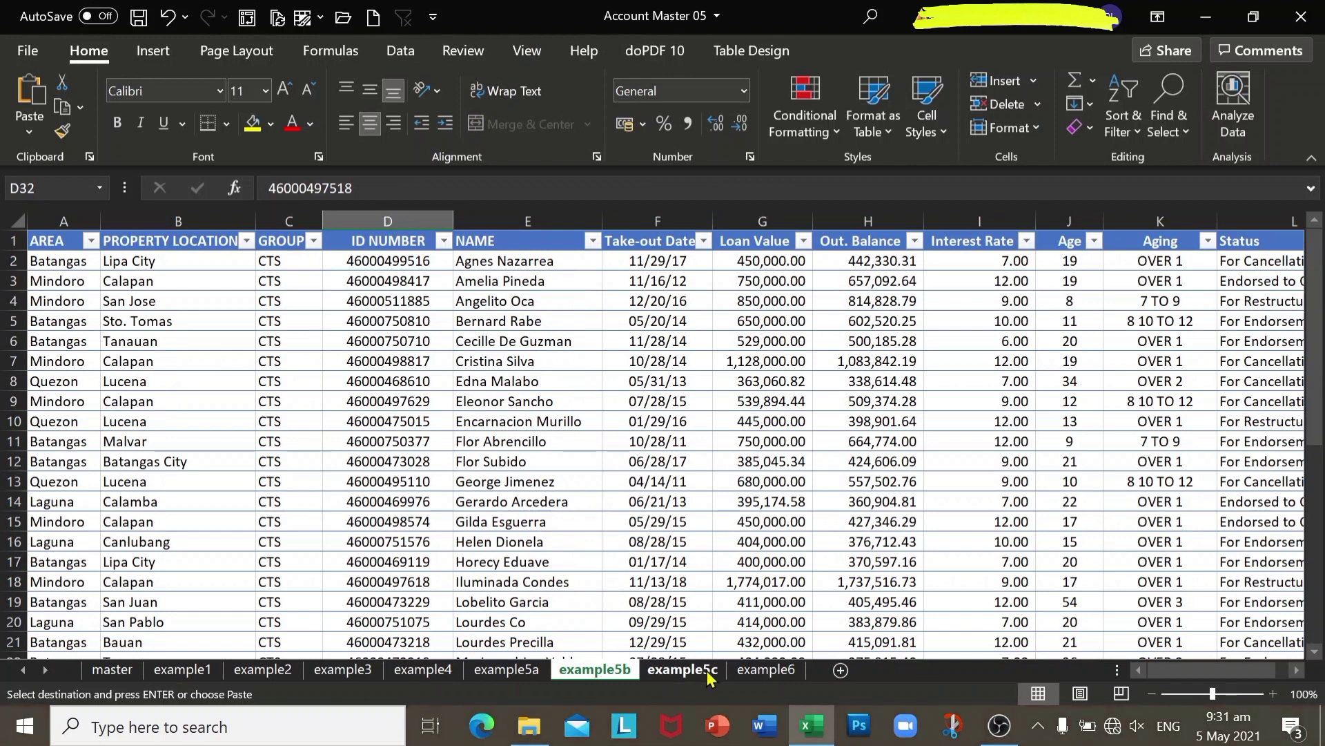
Paste the ID into example5c's A5 as a value and verify B5's name and C5's Sariaya
click(749, 673)
click(680, 669)
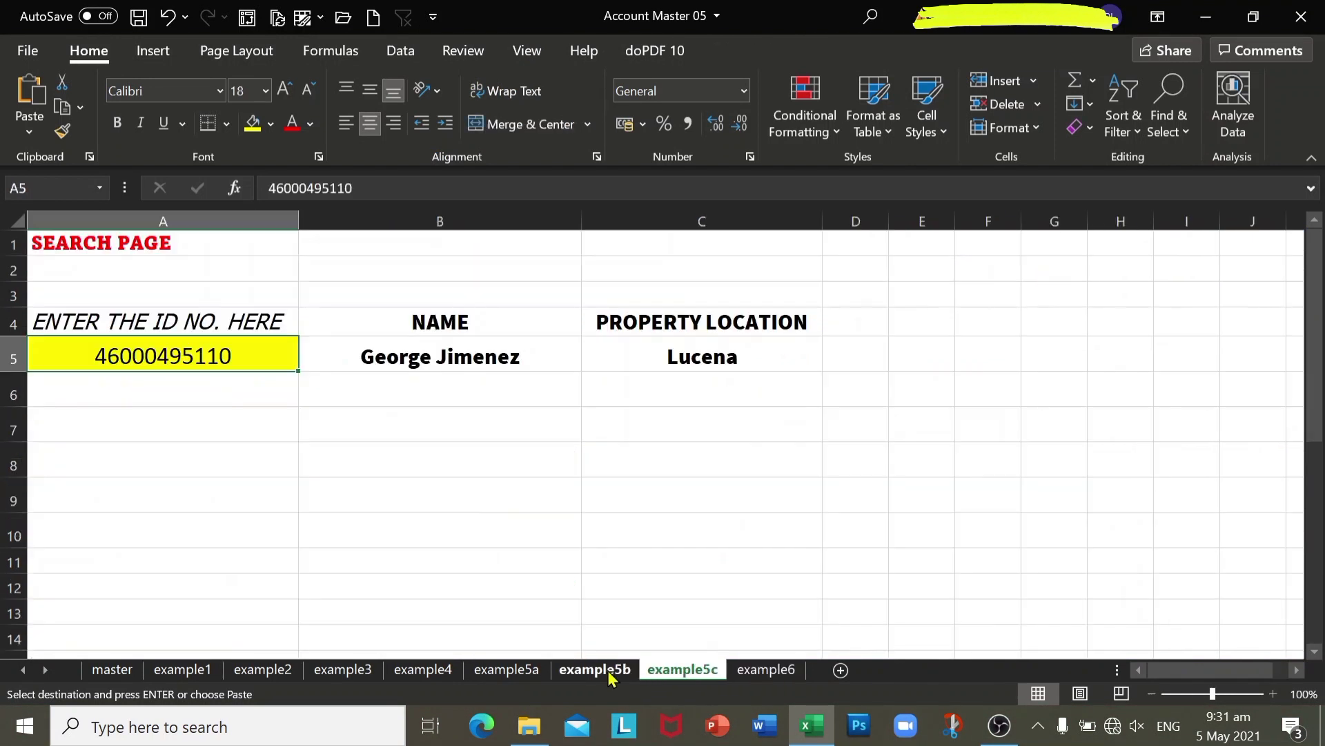
click(29, 125)
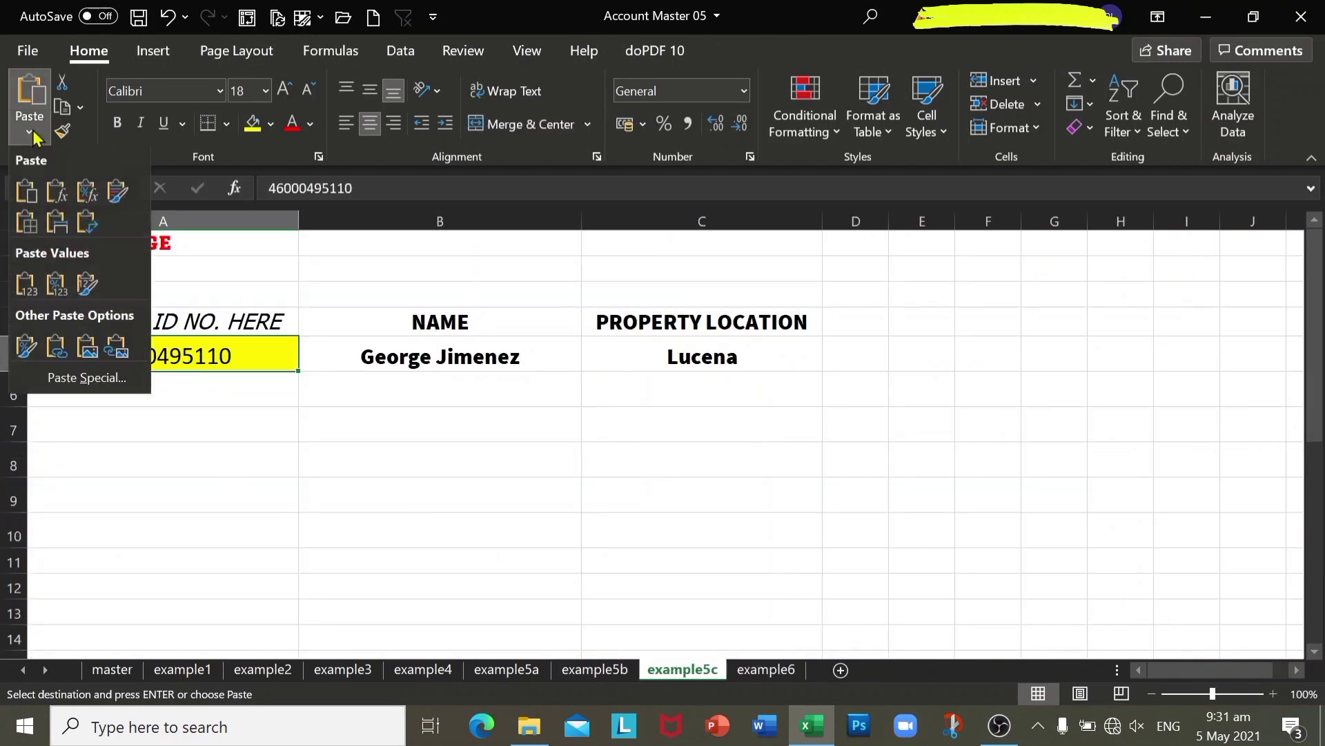
click(24, 283)
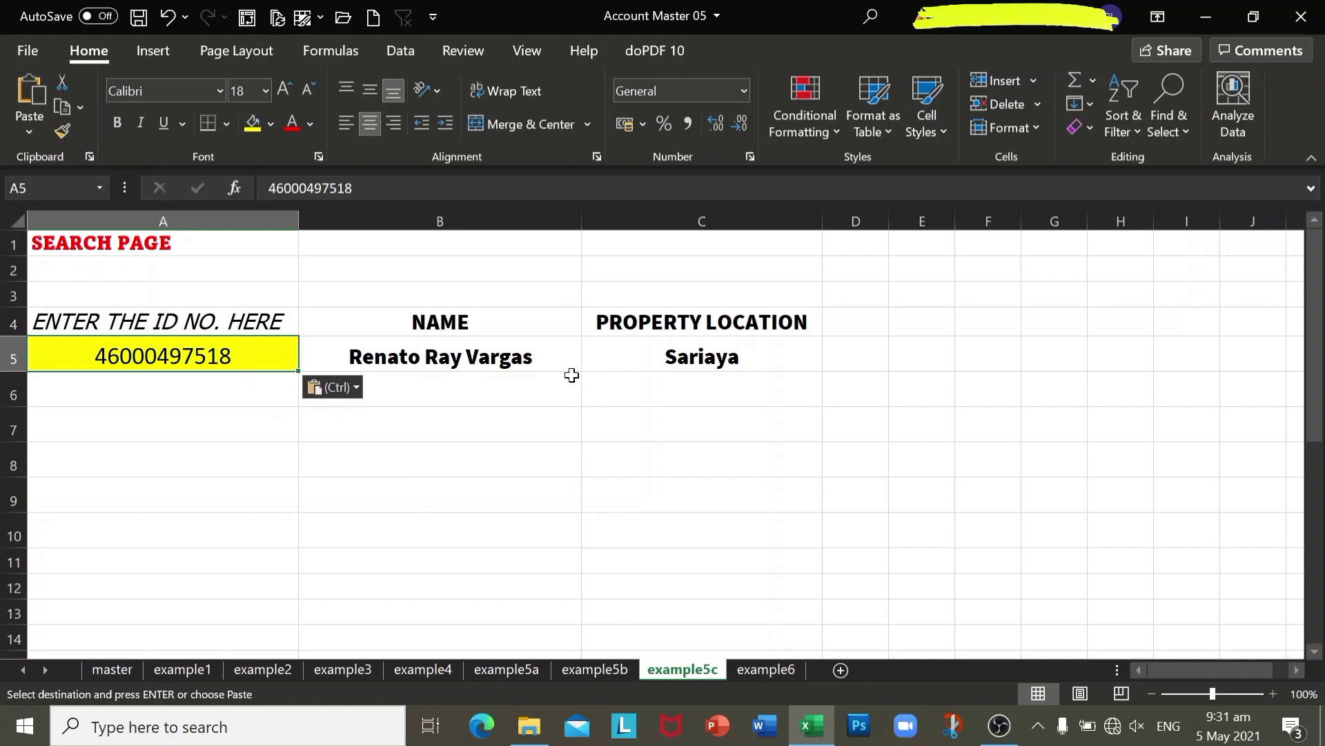
click(545, 368)
click(629, 354)
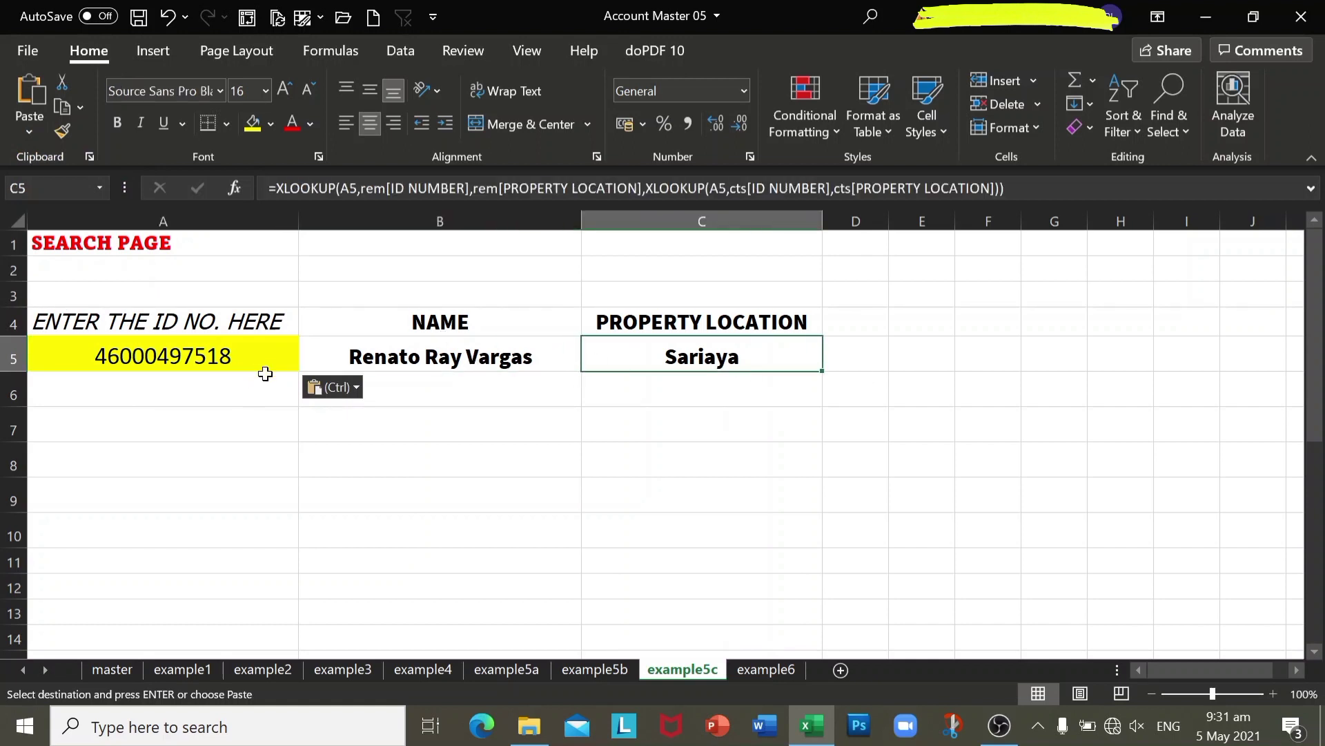
click(475, 403)
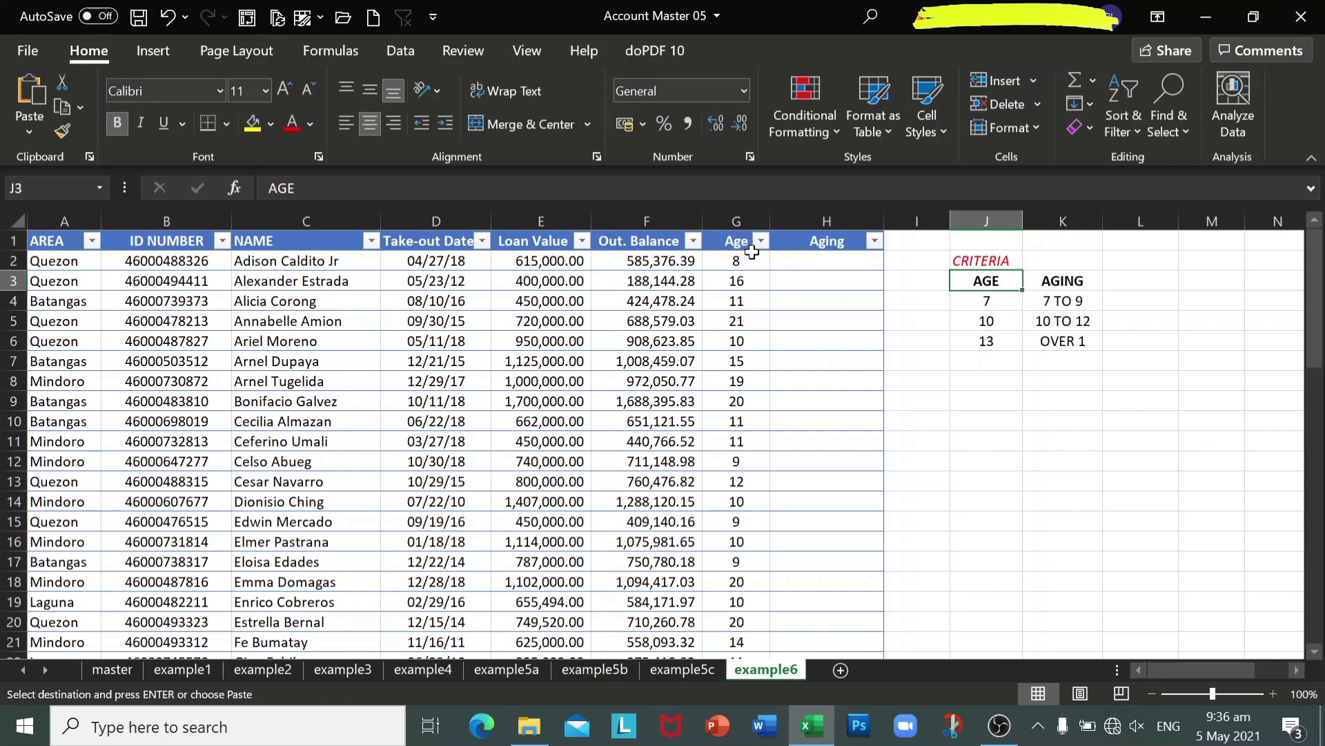
drag(963, 245, 1088, 346)
click(980, 259)
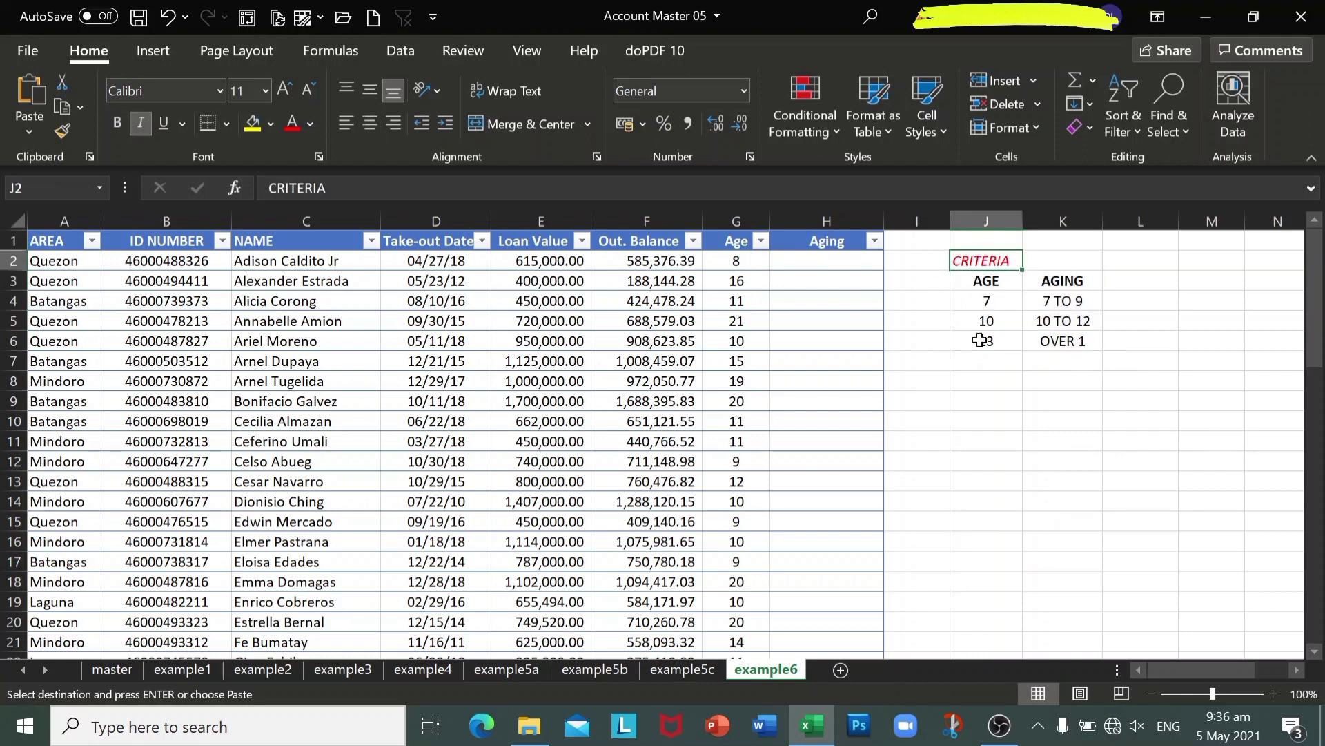
click(982, 364)
click(1000, 283)
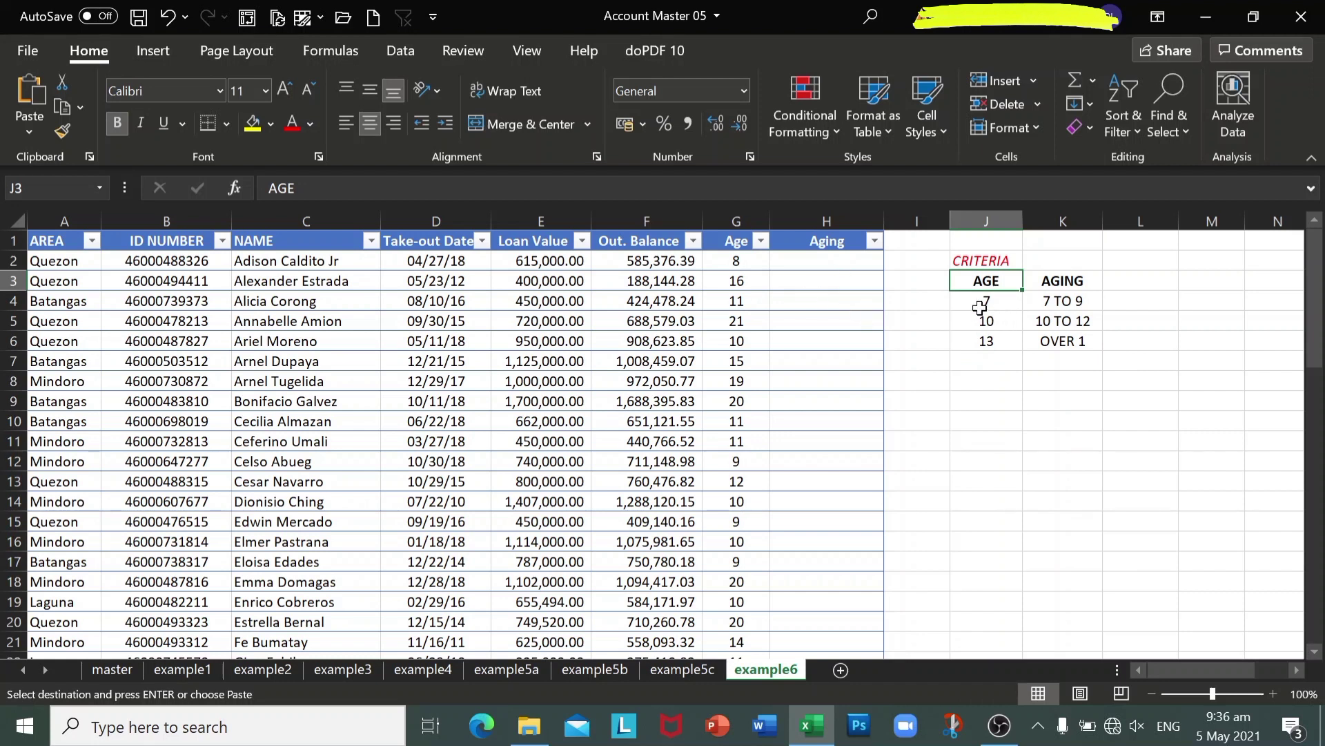
click(1045, 303)
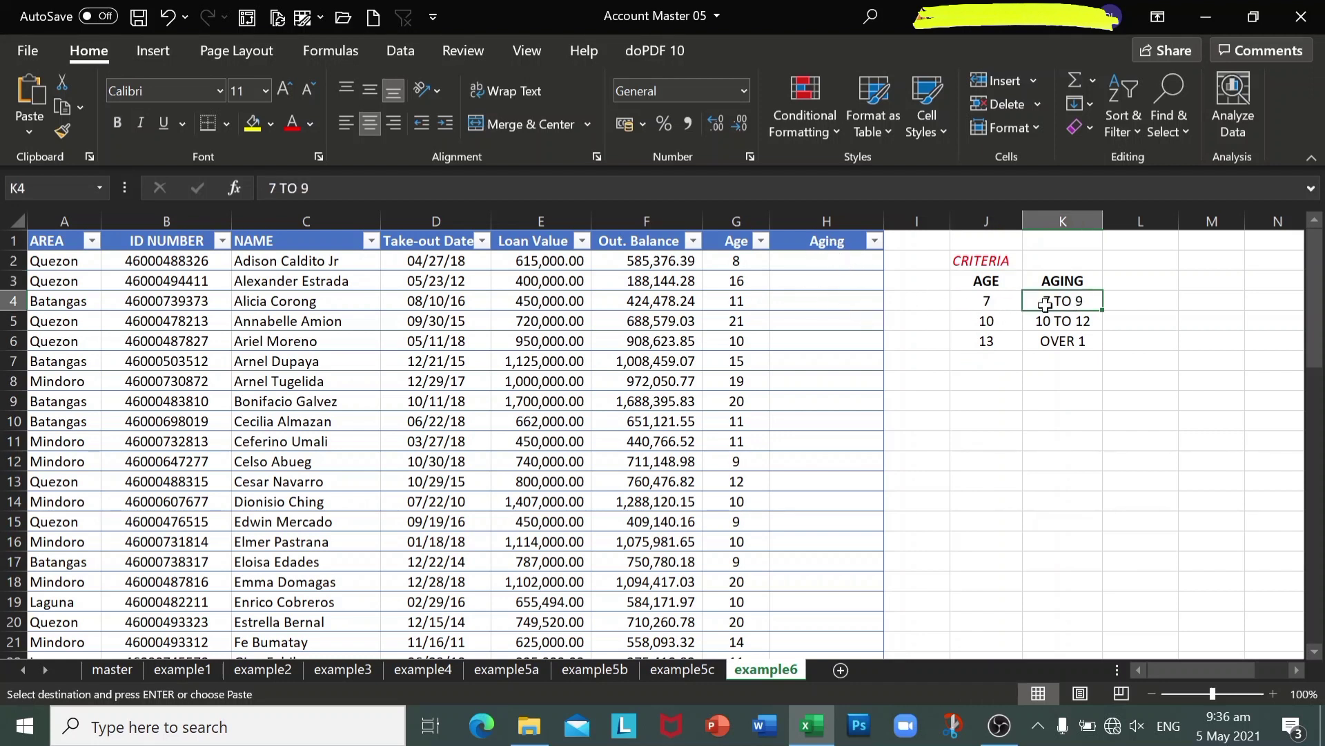
click(986, 301)
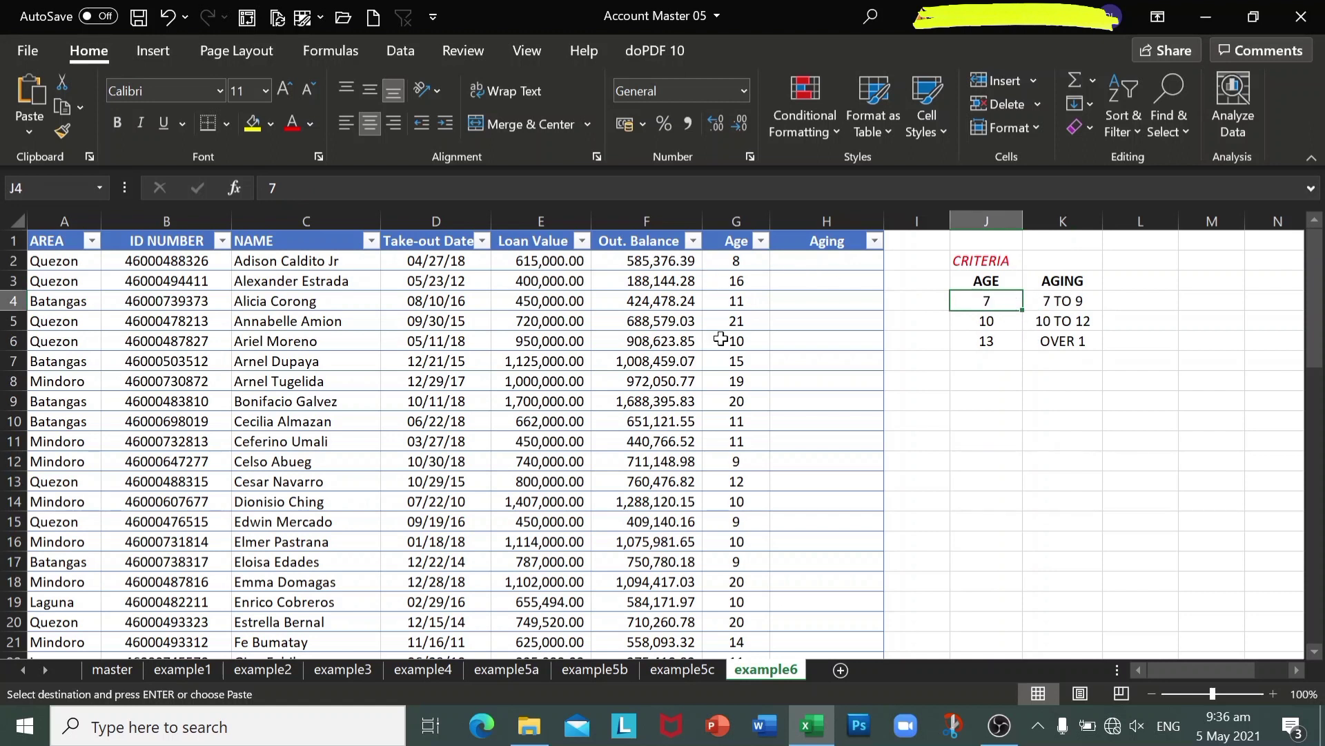
click(1069, 306)
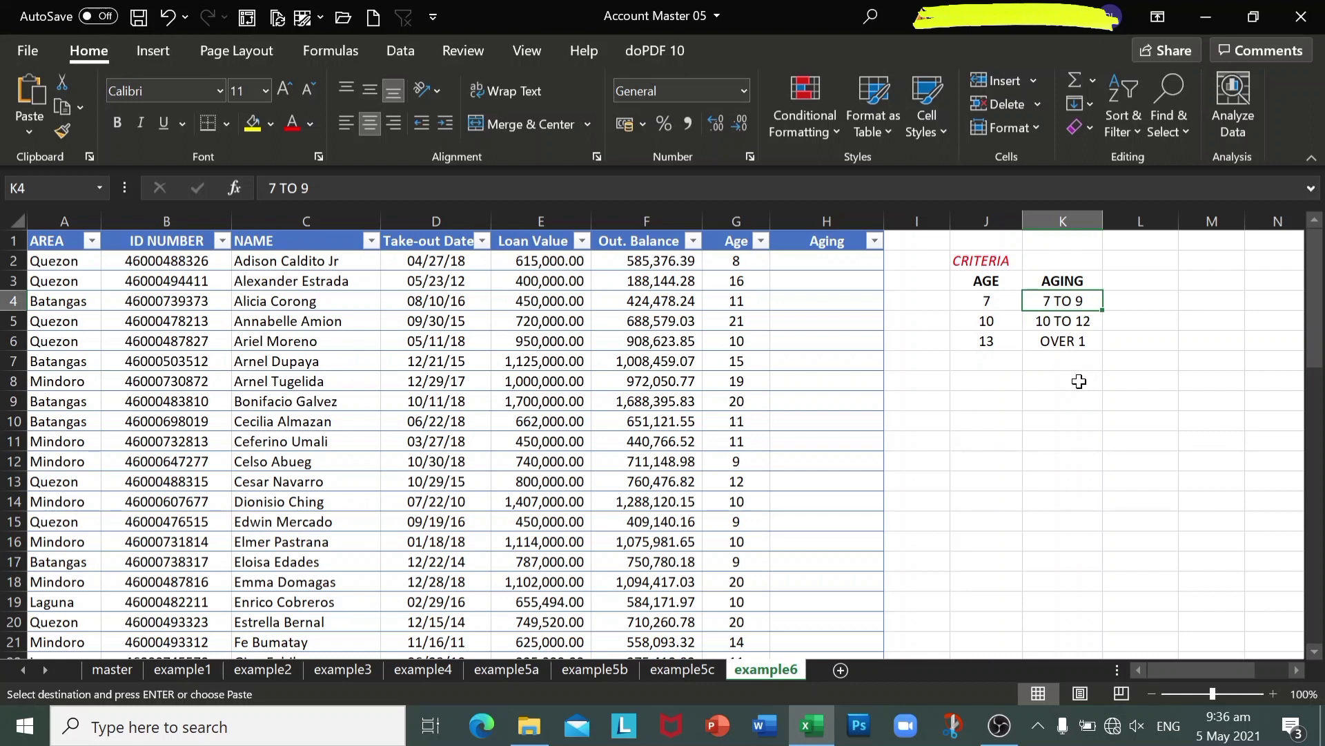
click(833, 265)
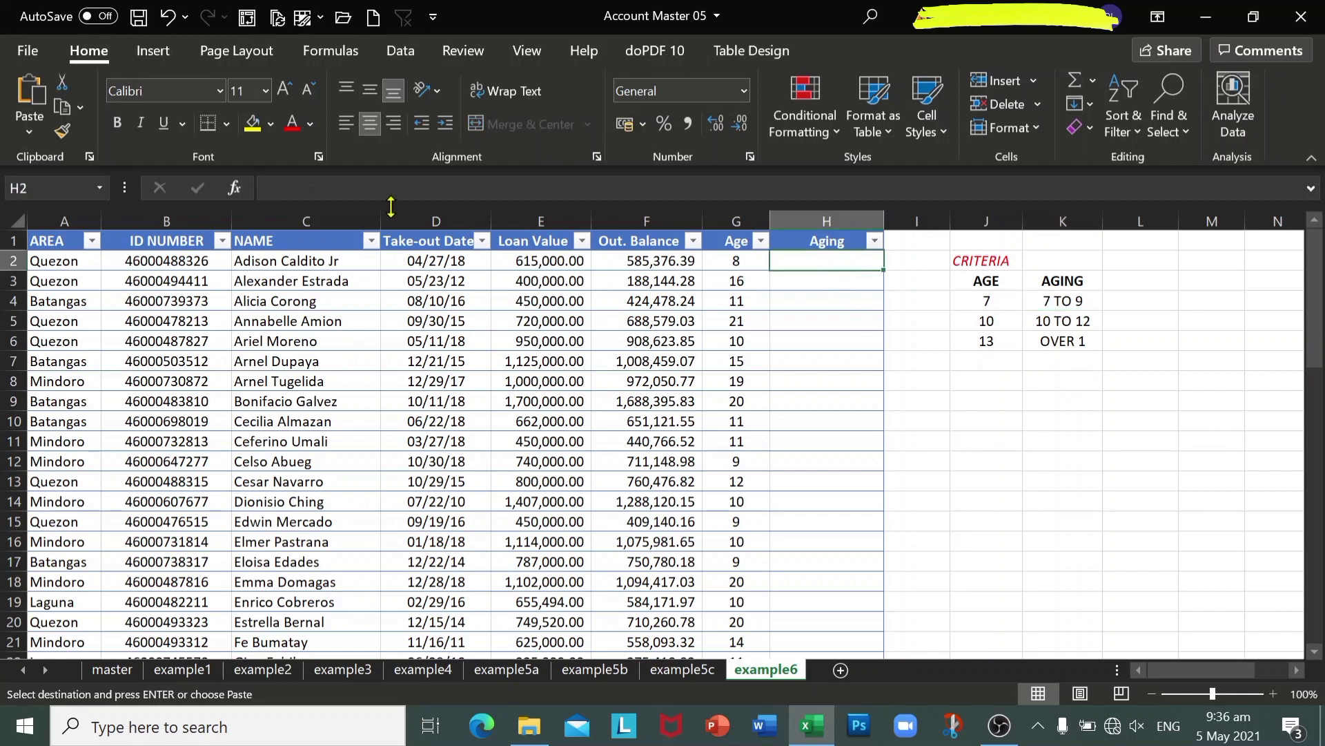
click(235, 188)
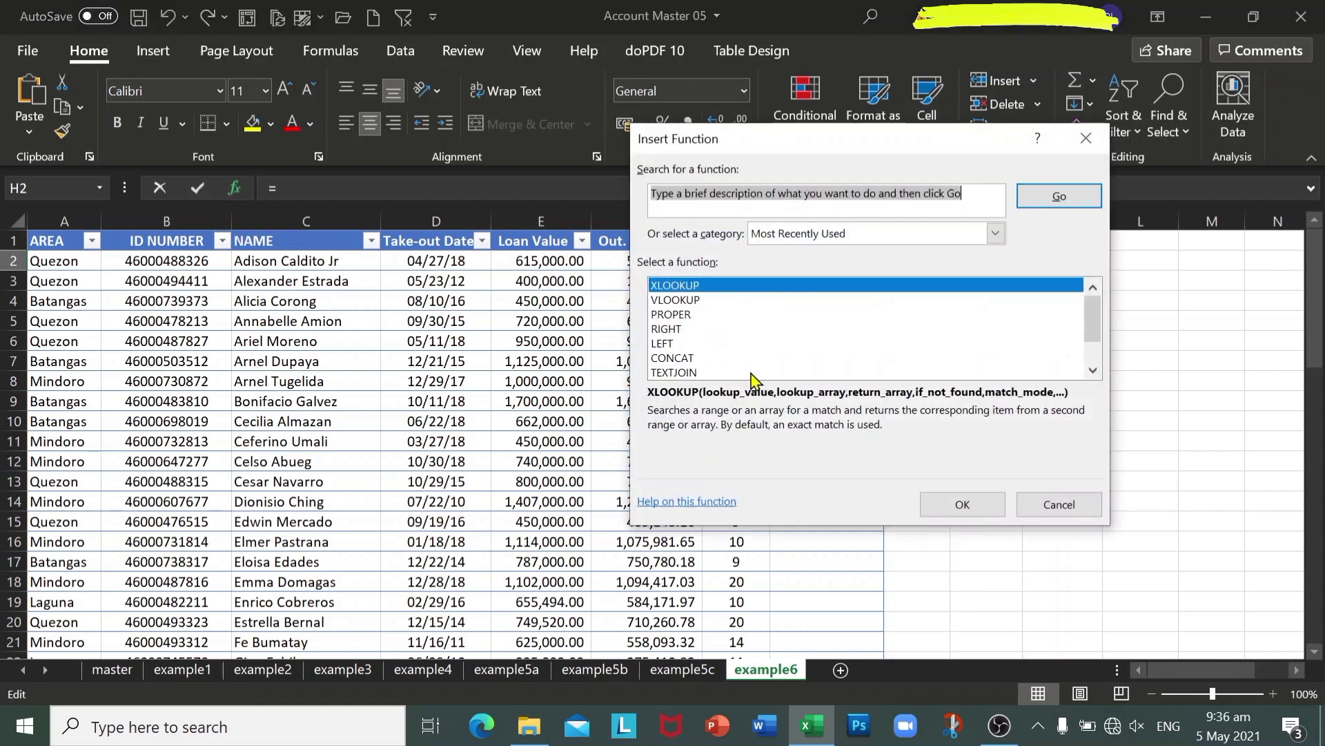
click(963, 504)
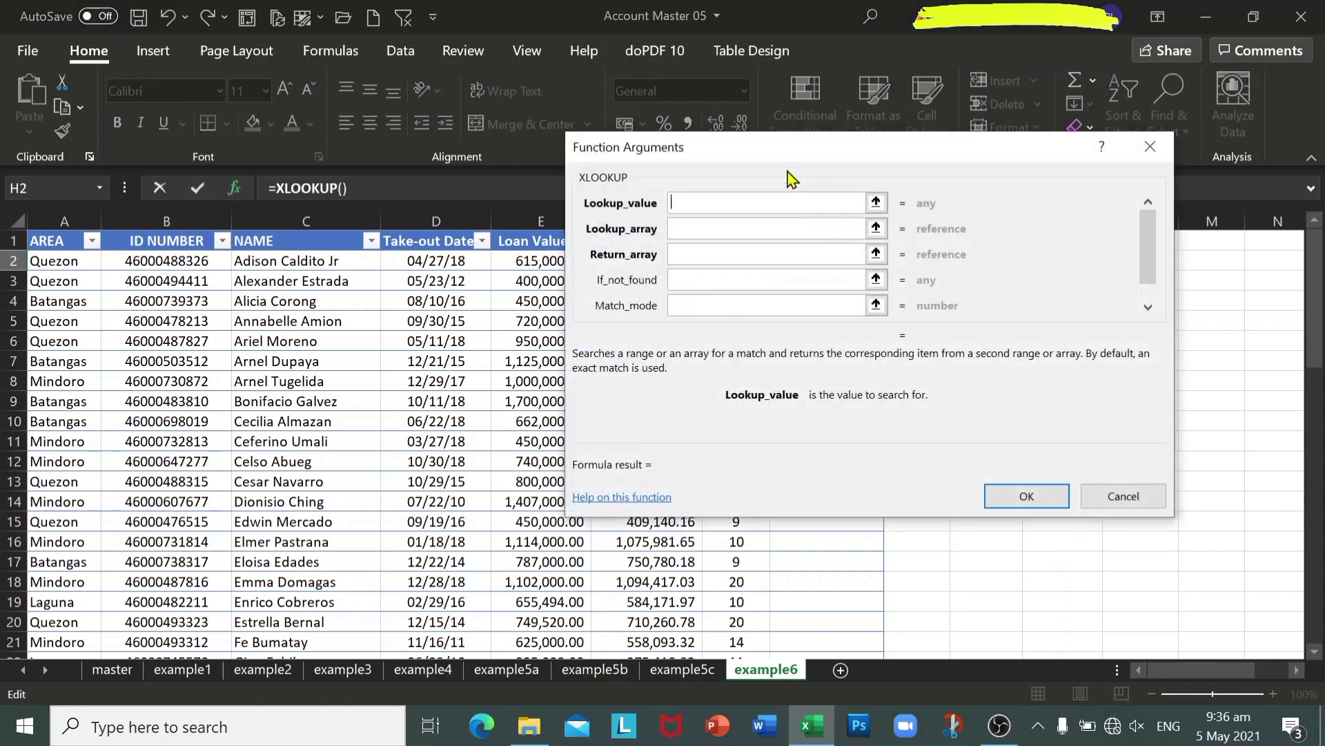
drag(768, 202, 426, 324)
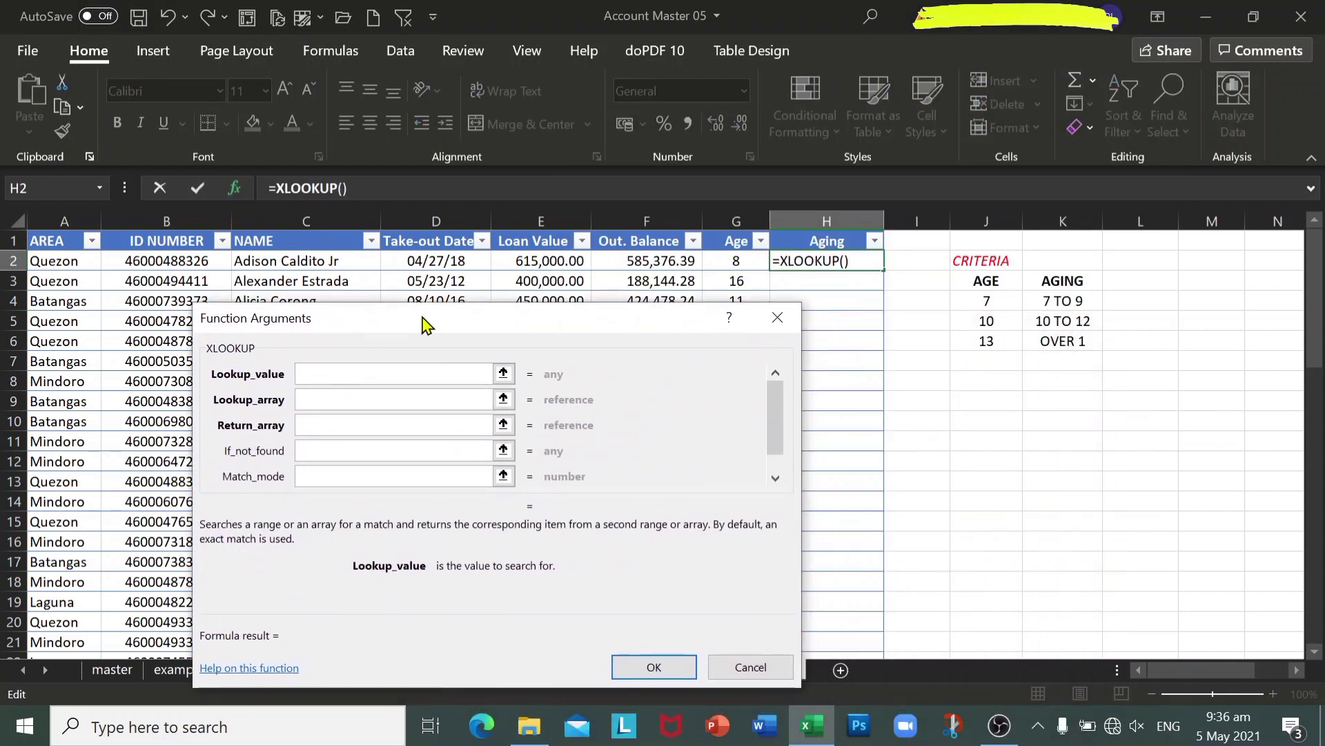
click(738, 260)
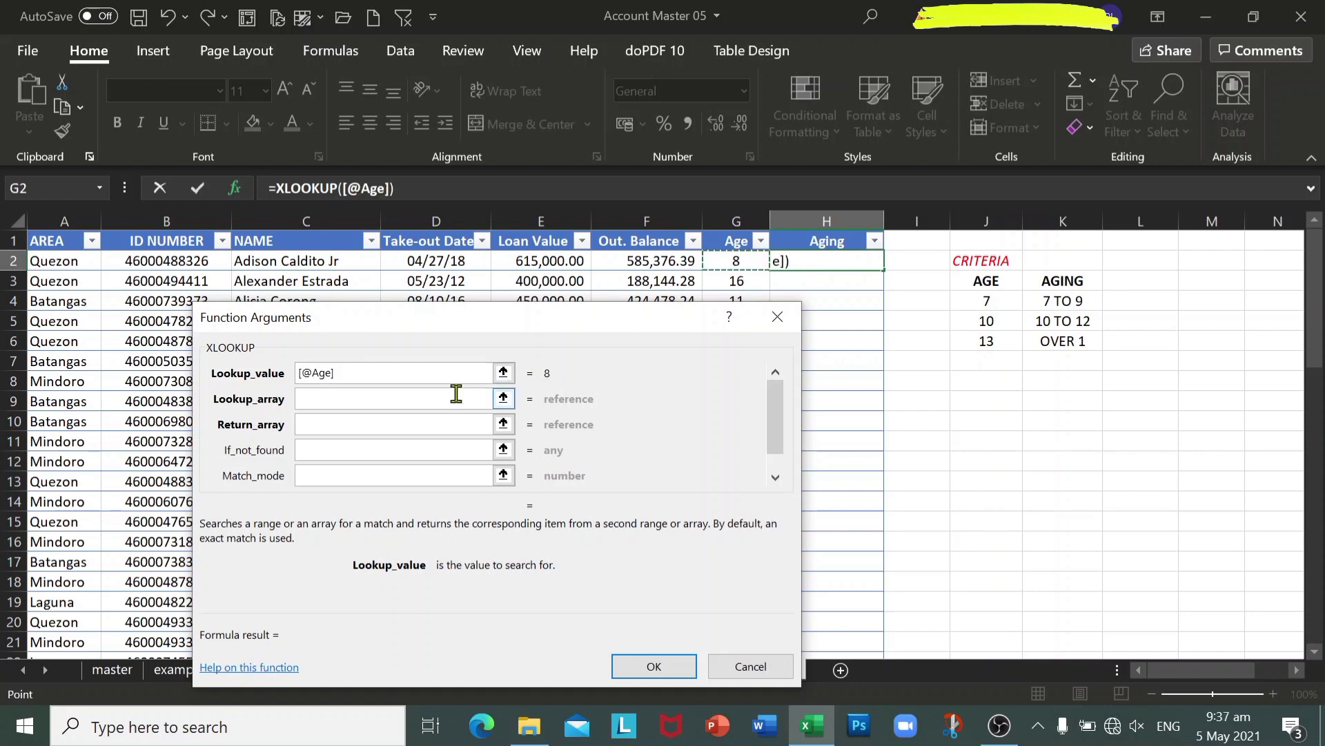
click(371, 409)
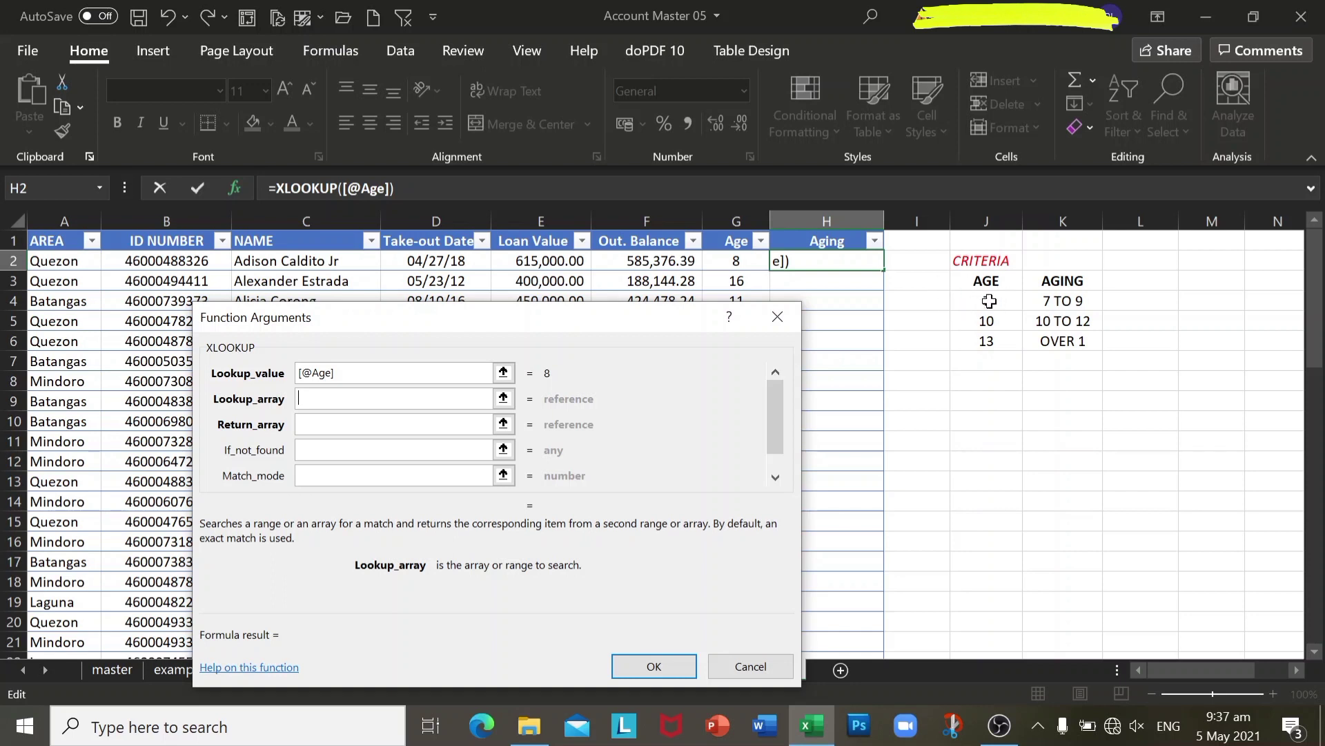
Set J4:J6 as lookup array, K4:K6 as return array and match mode -1
drag(987, 302, 989, 339)
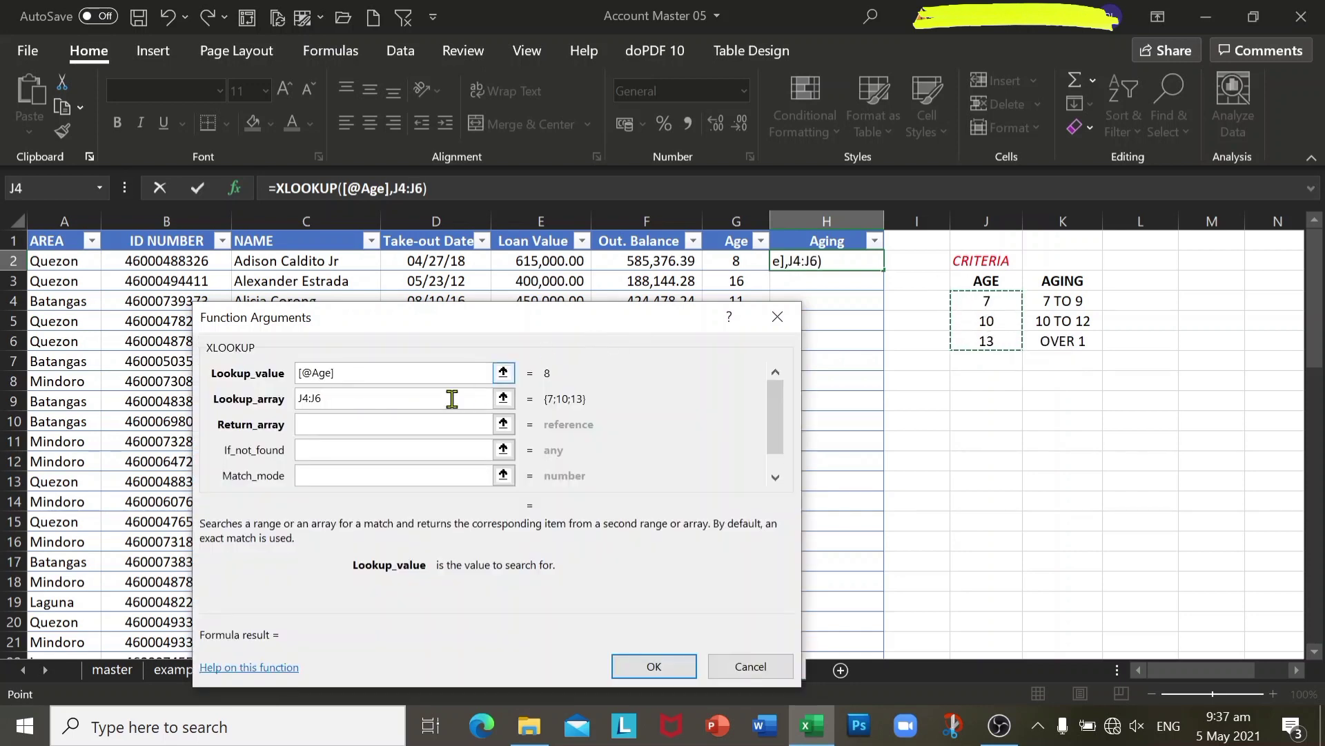
click(373, 424)
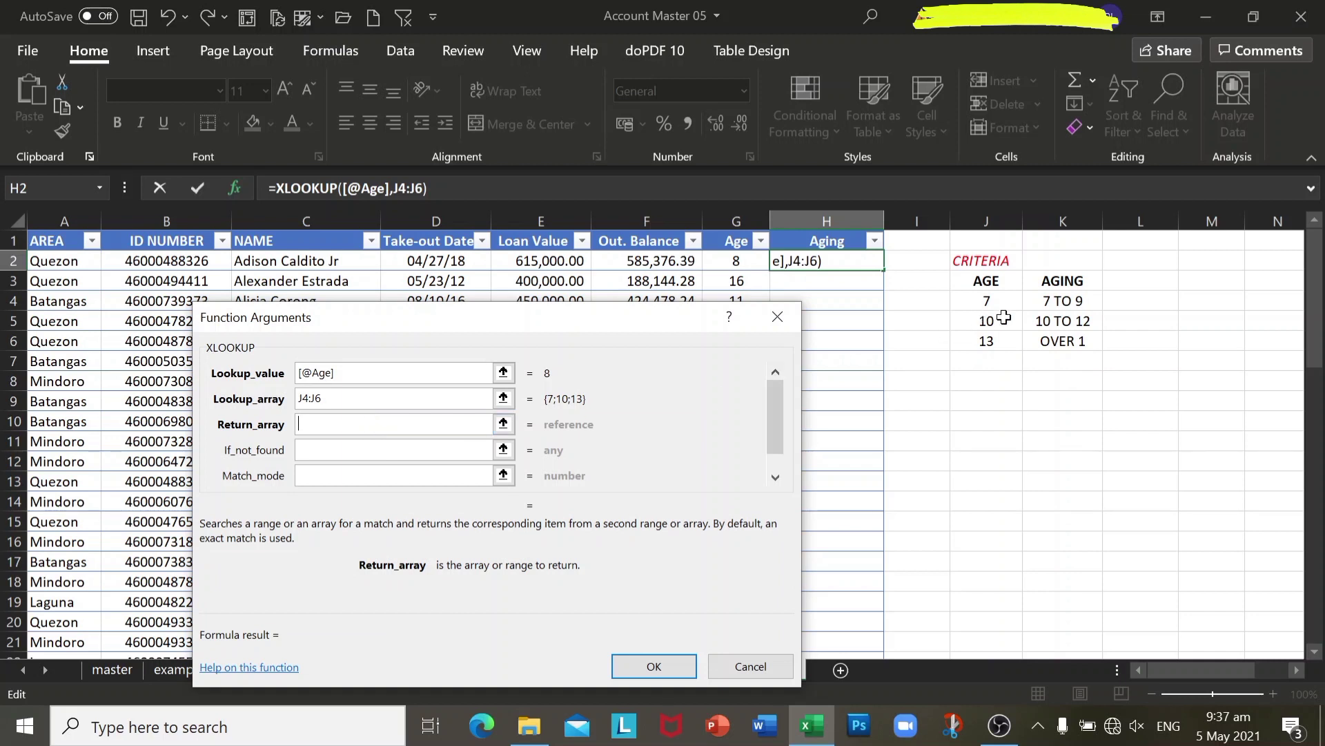
drag(1056, 301, 1060, 349)
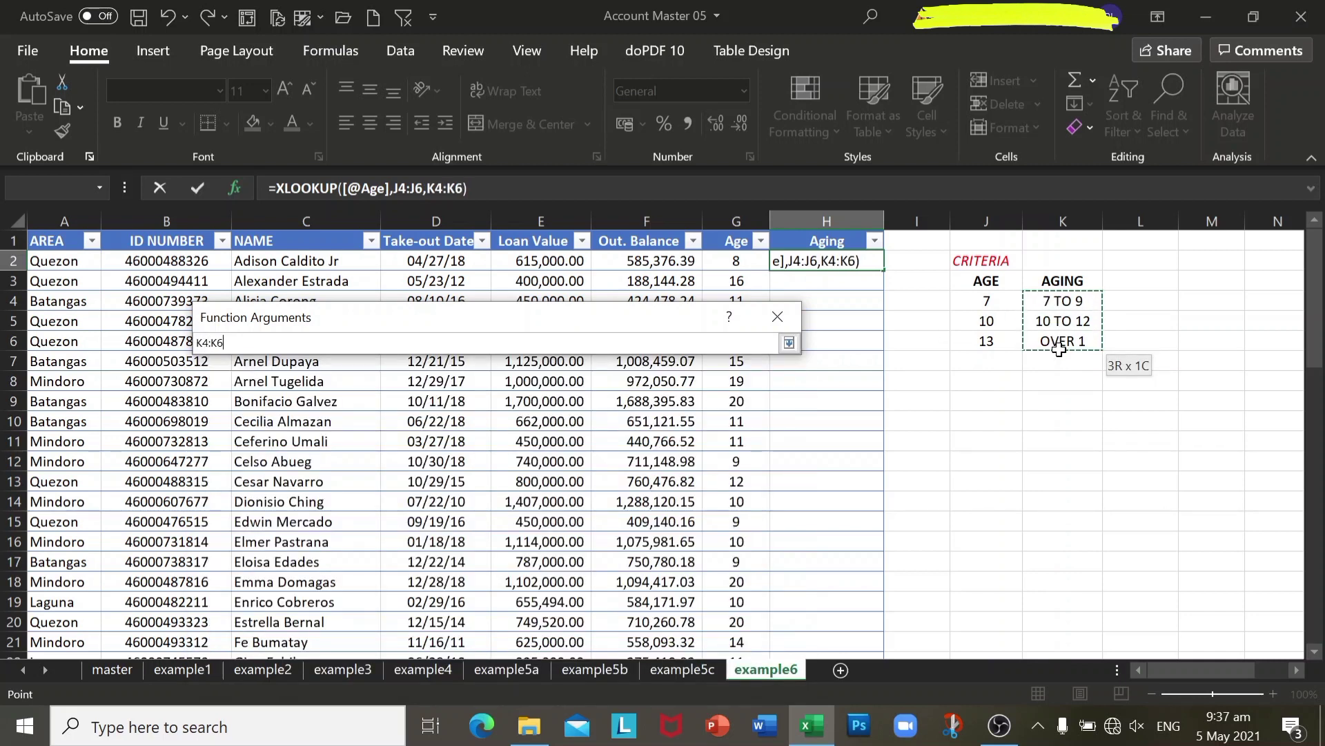
drag(1059, 349, 1059, 349)
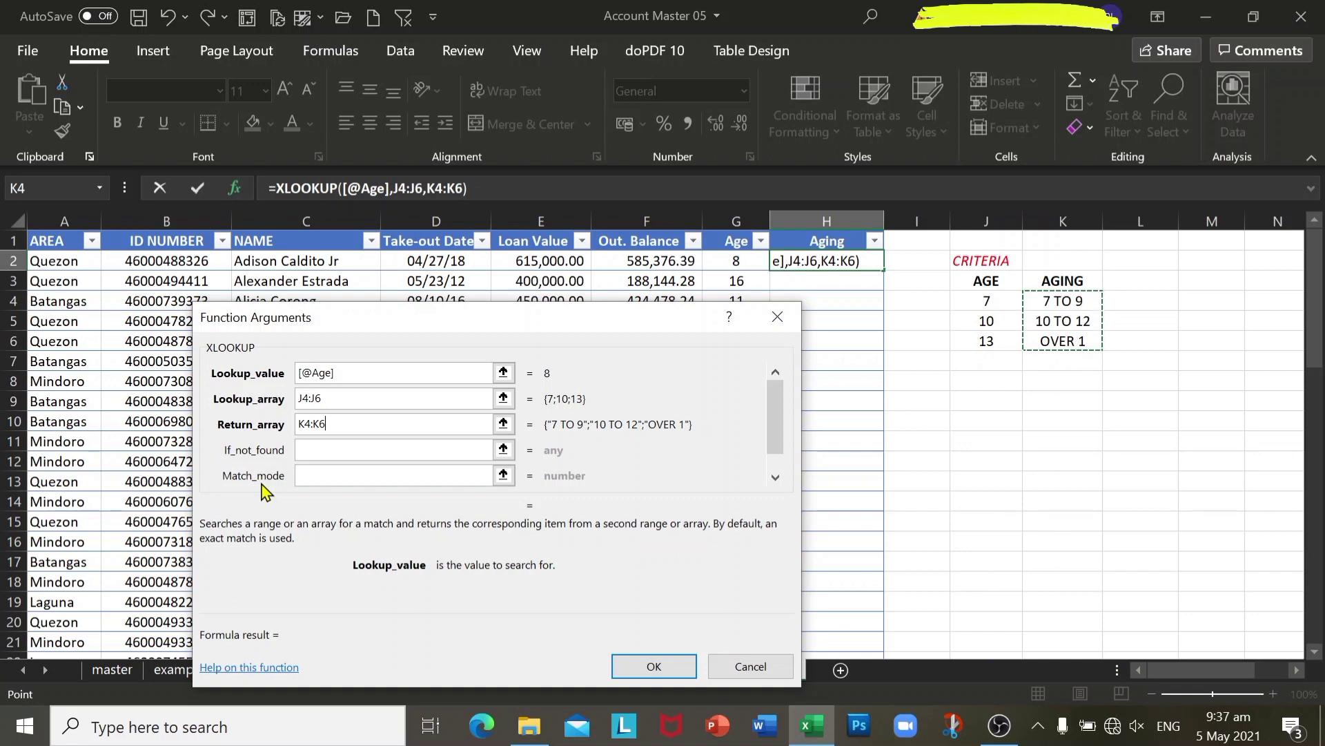
click(328, 475)
text(-)
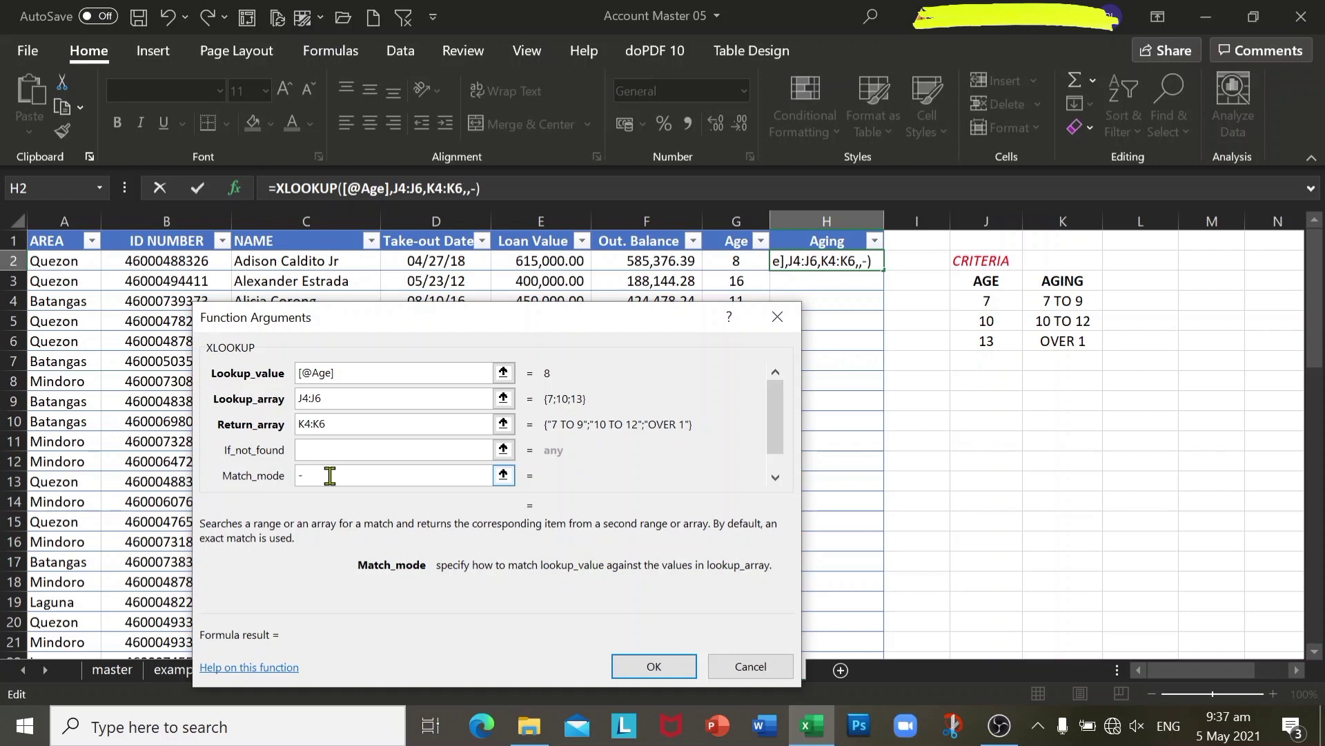
text(1)
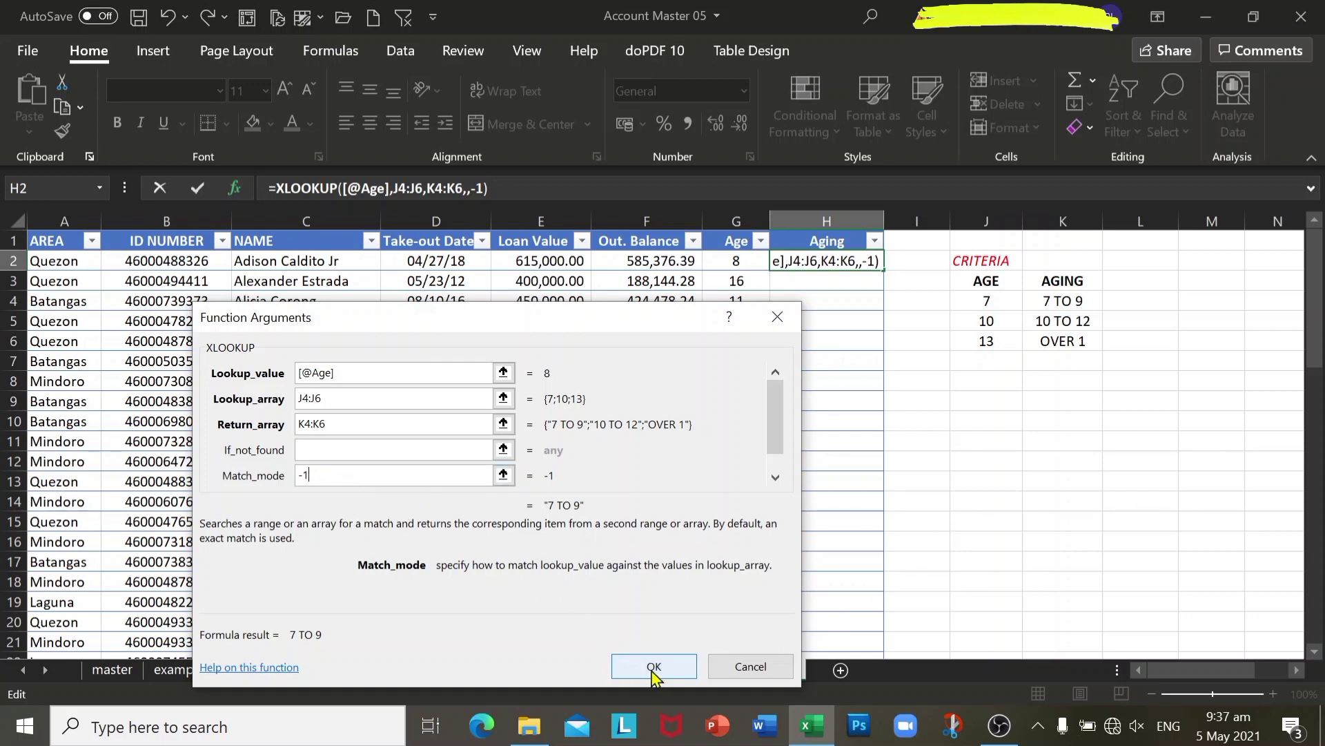
click(653, 667)
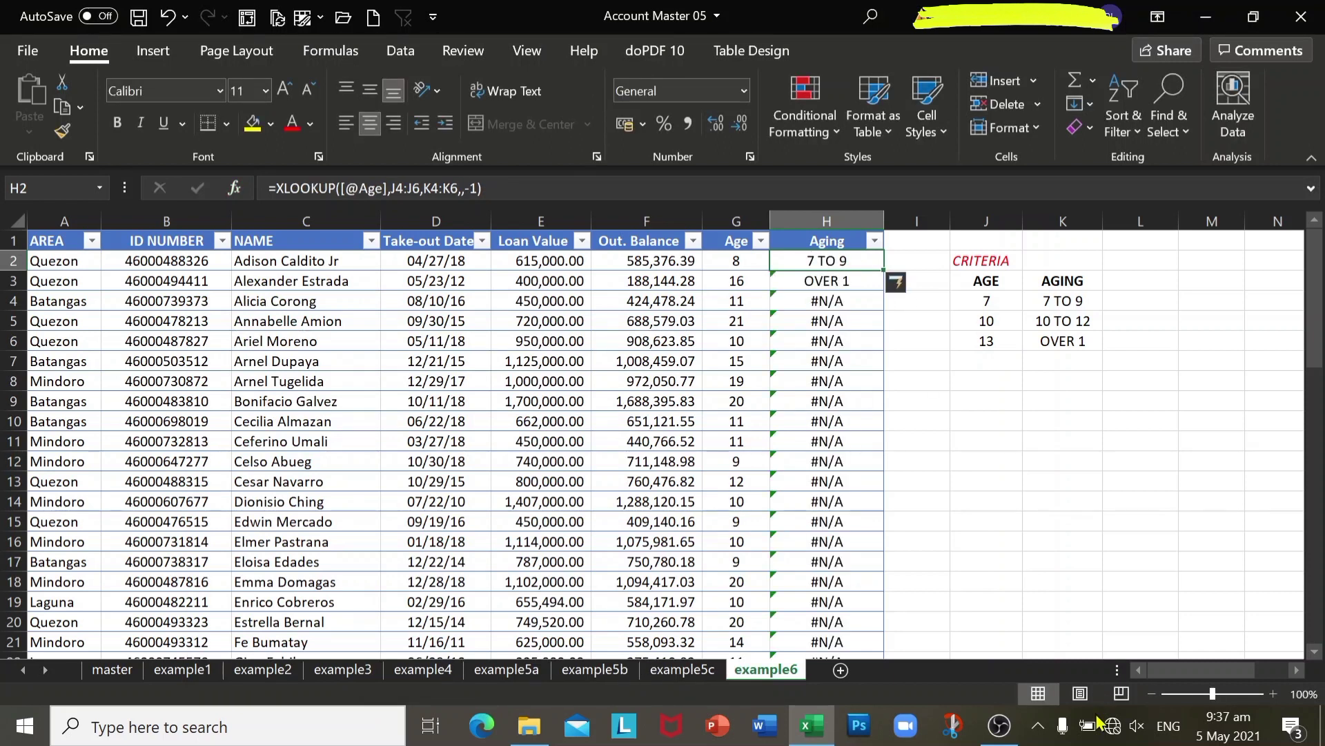
Move the match-mode picture below the AGE/AGING criteria table, then compare the H2 and H3 formulas
drag(1181, 681, 1213, 681)
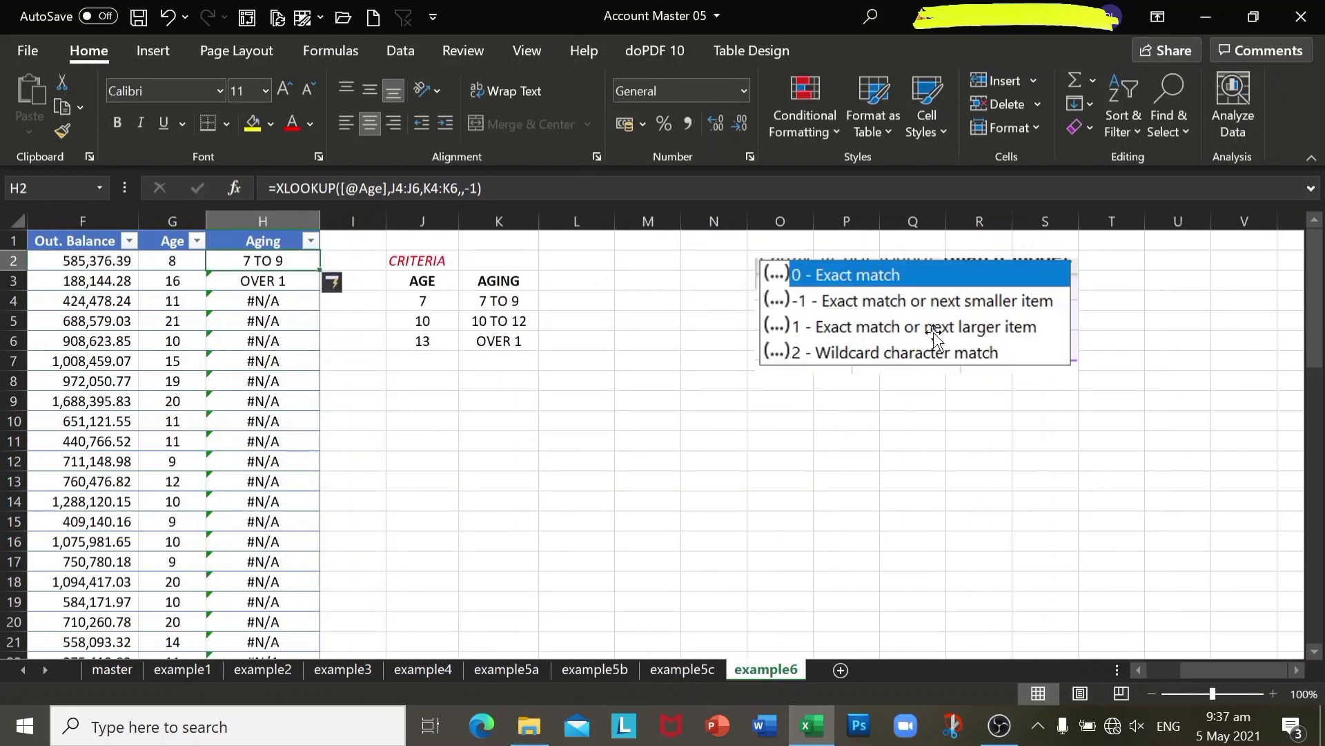
drag(932, 341, 472, 433)
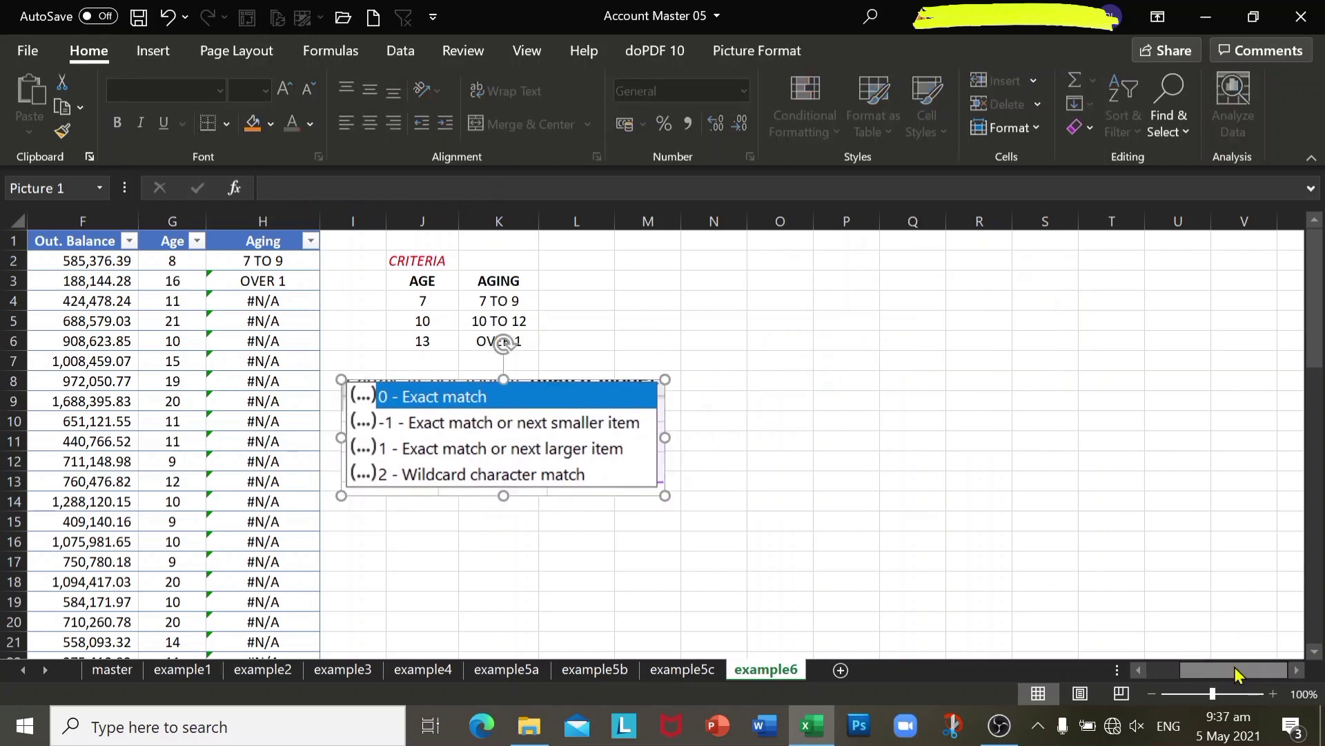
drag(1235, 677, 1203, 676)
click(983, 544)
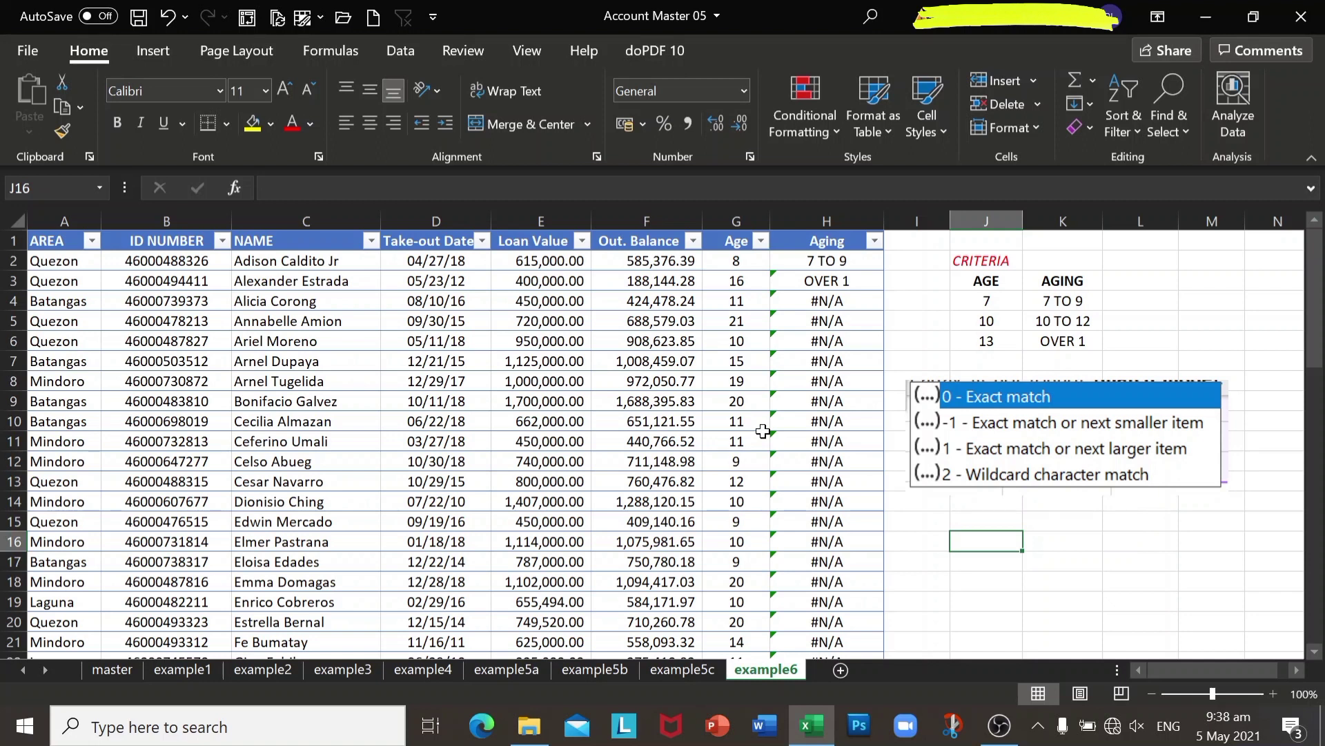
click(829, 284)
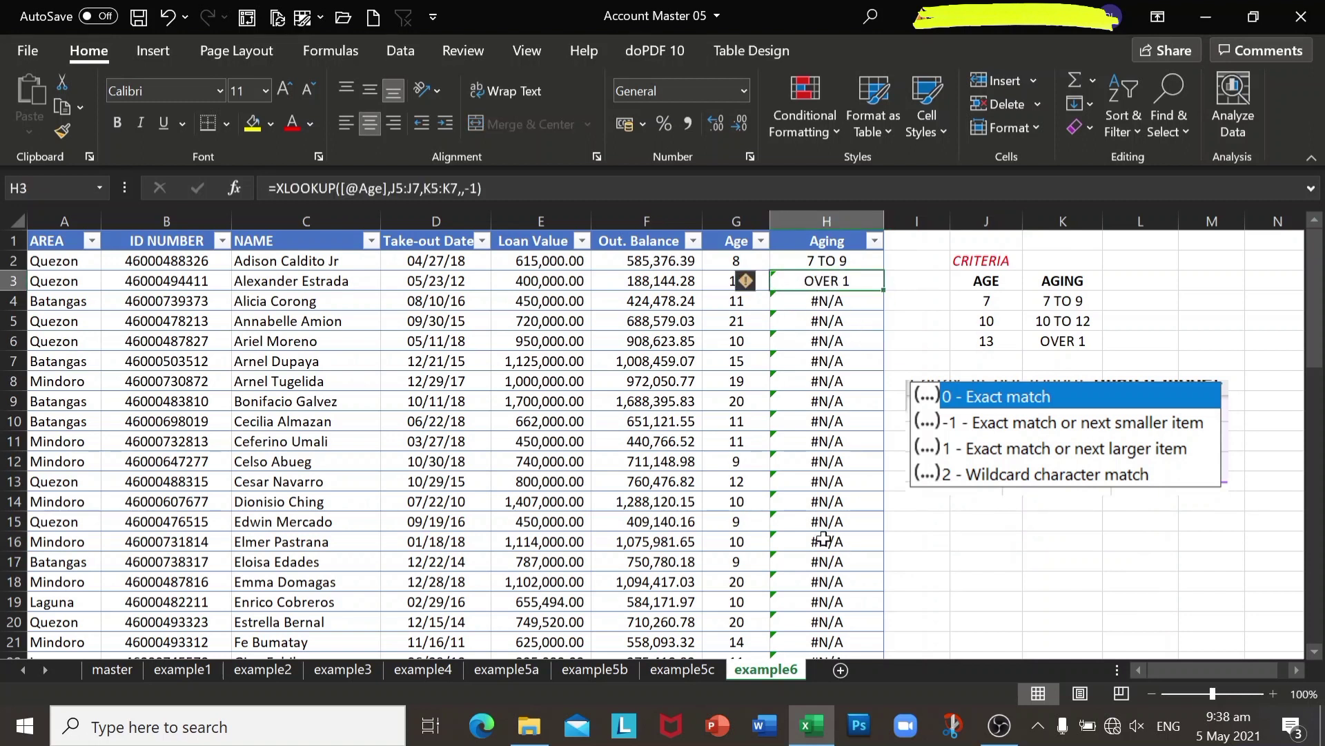
click(822, 265)
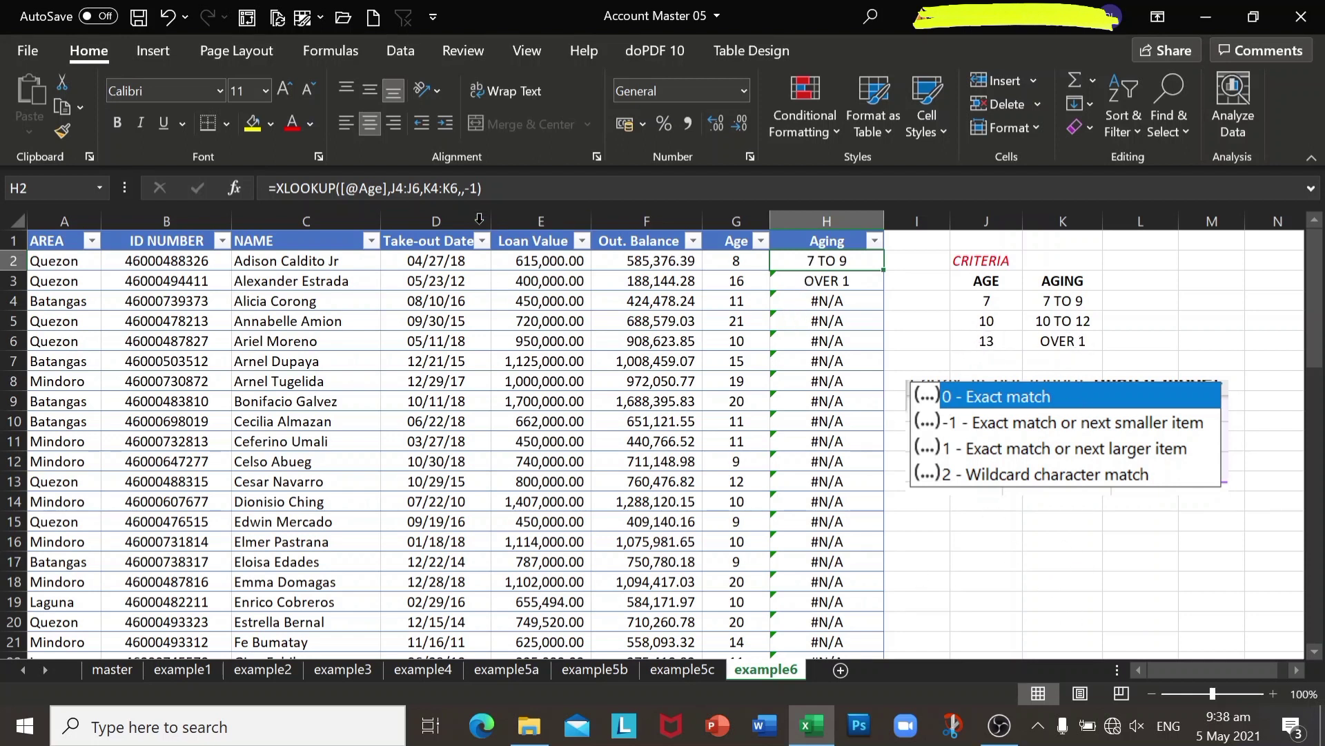
Lock the Aging formula ranges as $J$4:$J$6 and $K$4:$K$6 with F4
click(405, 188)
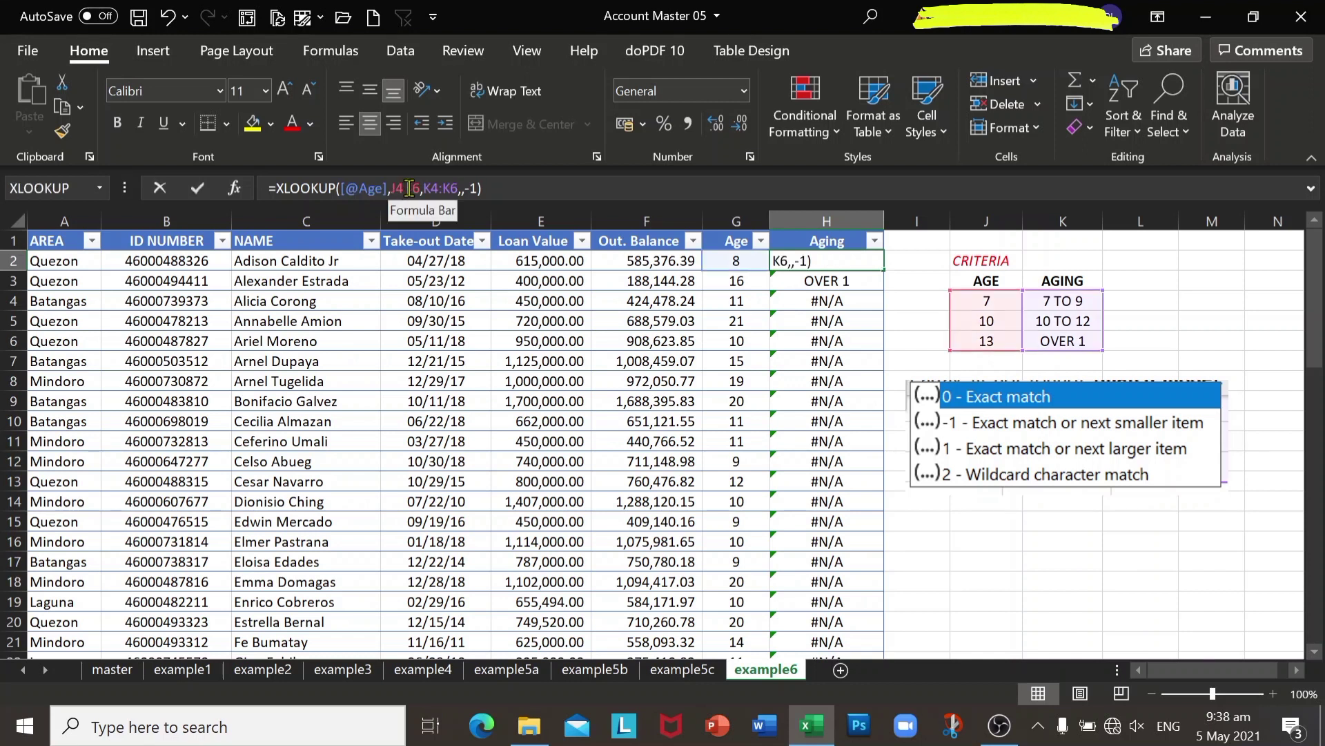
click(405, 188)
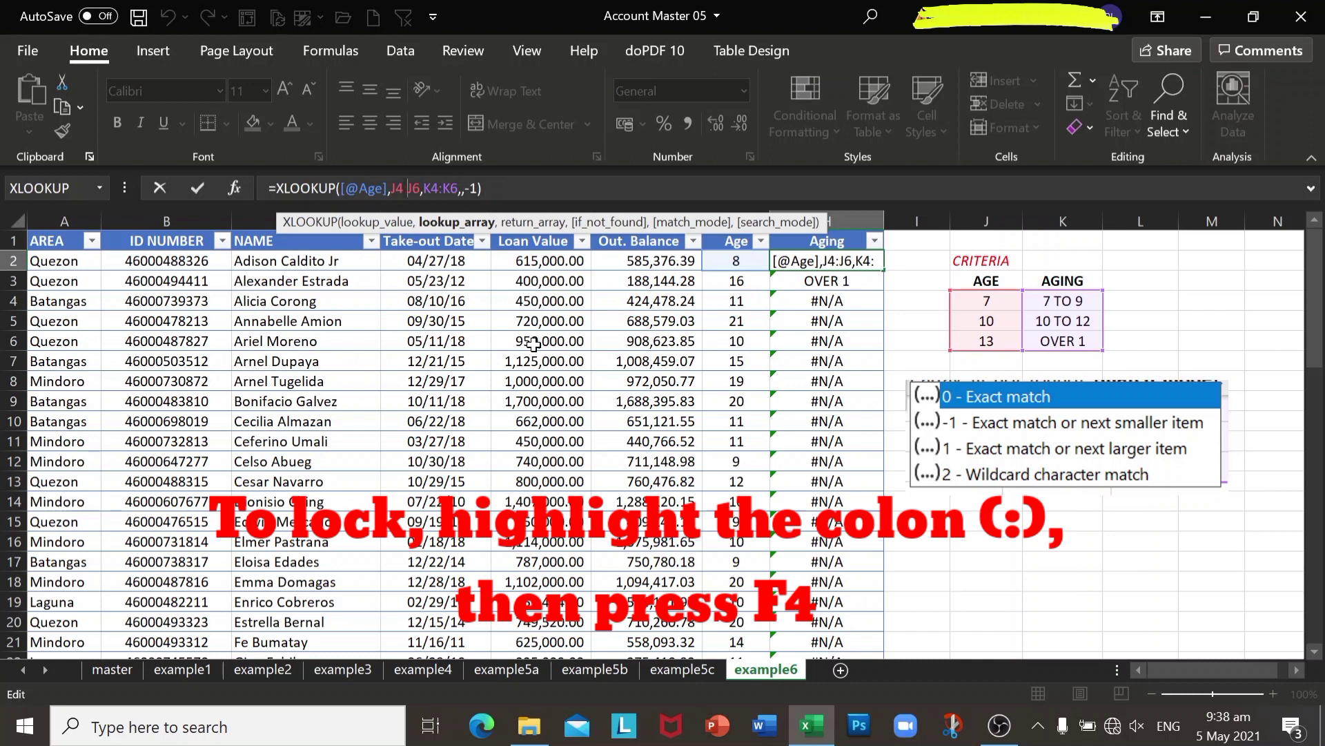
key(F4)
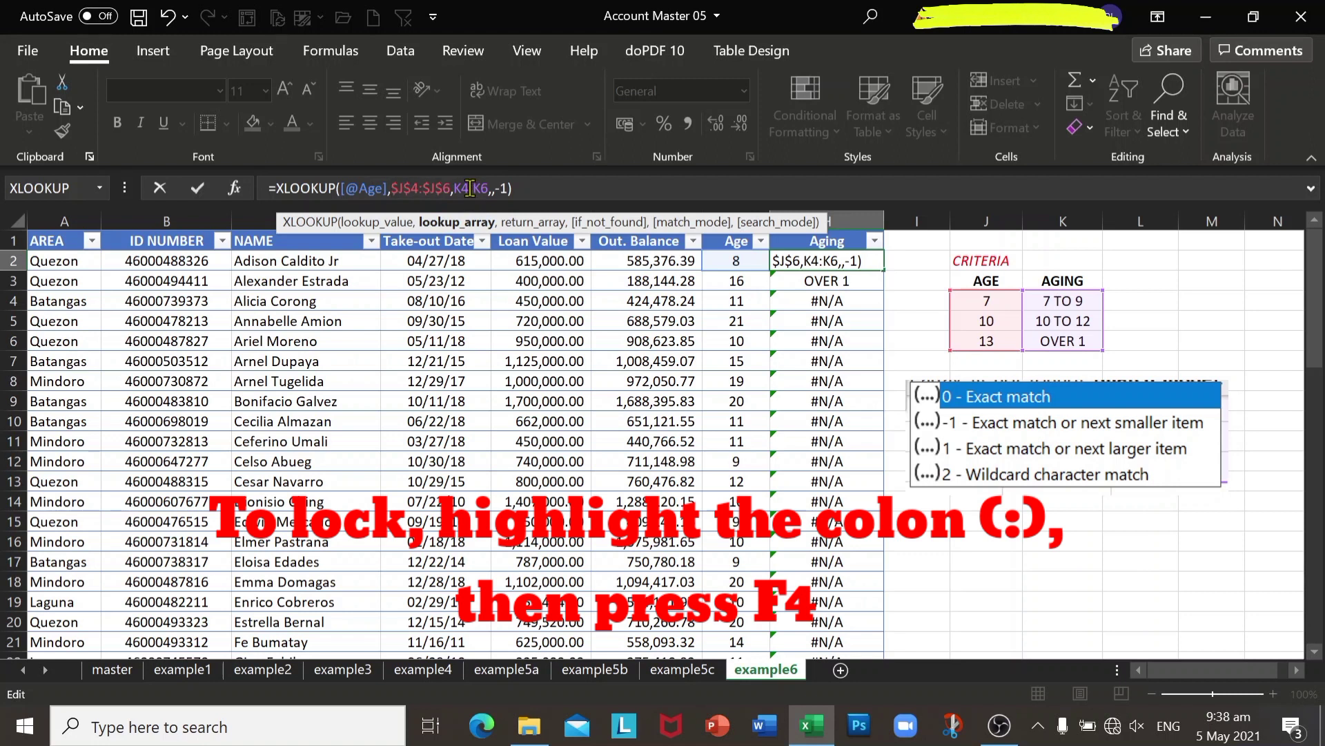
drag(473, 188, 476, 188)
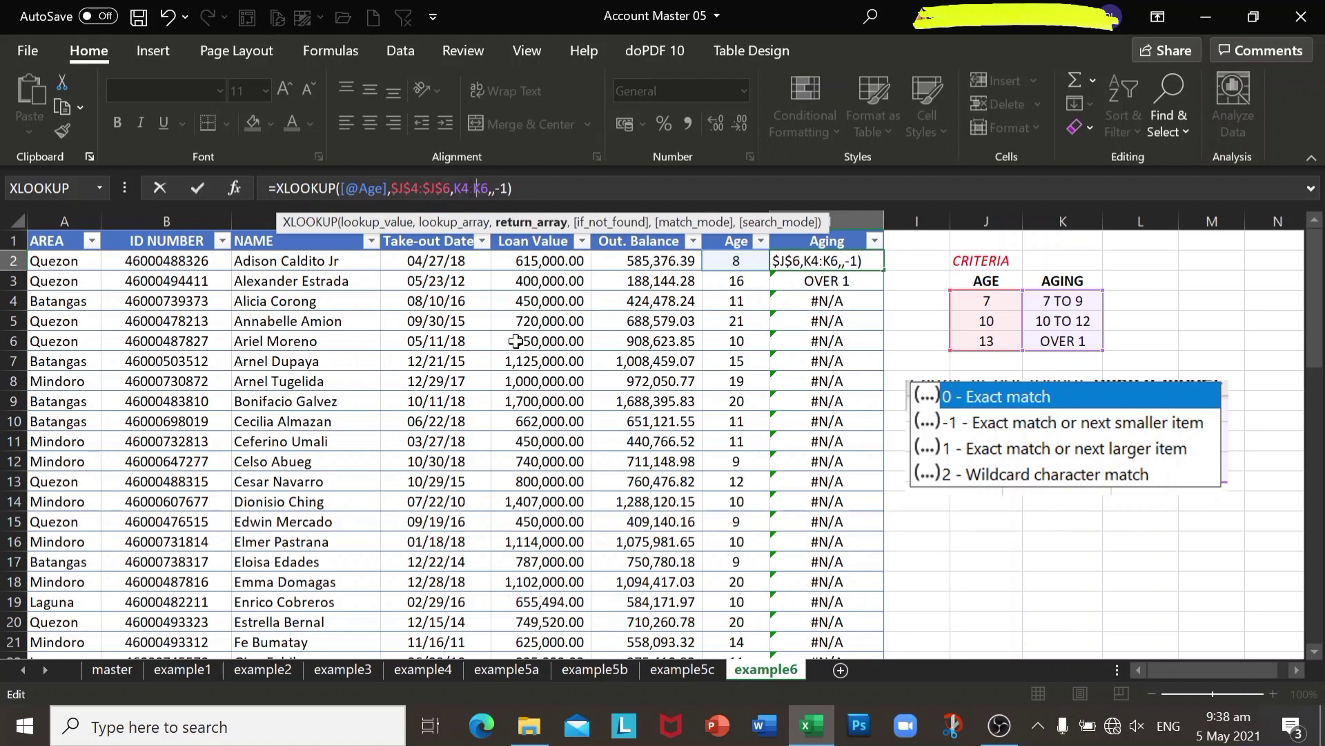
text(4)
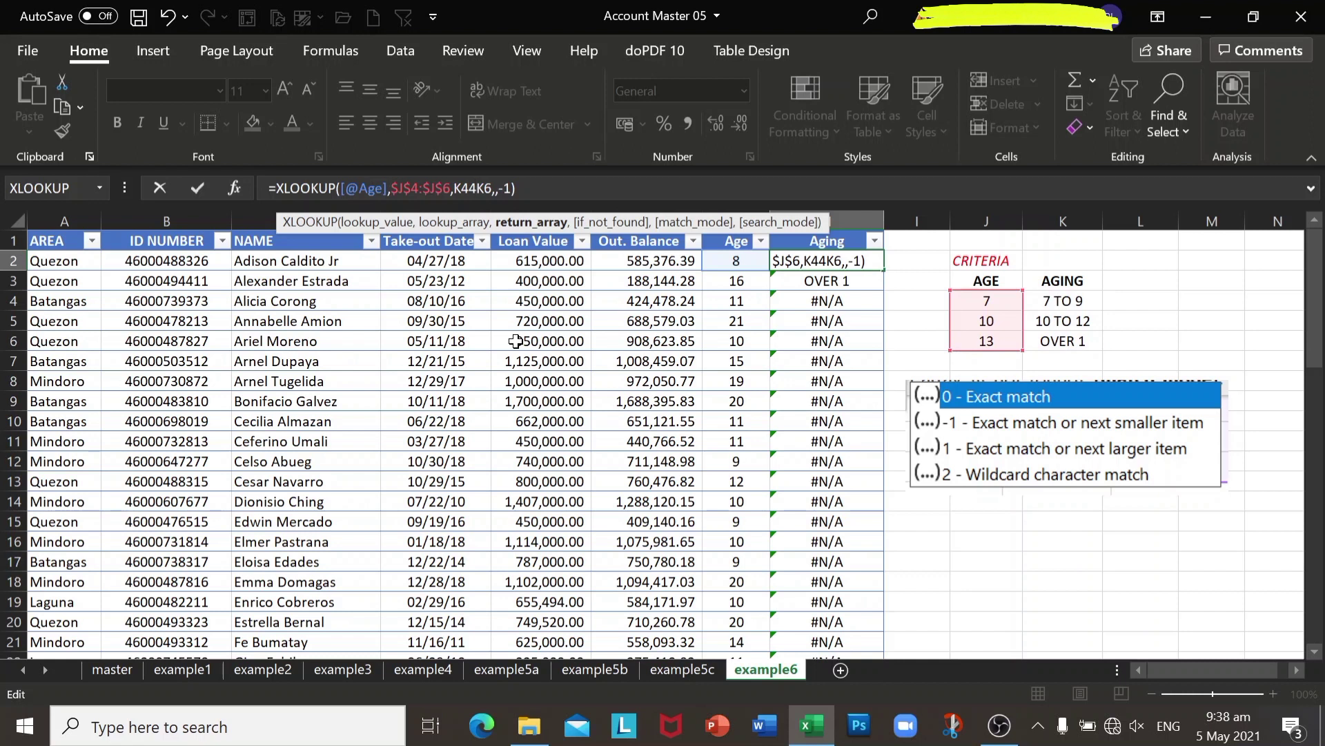
key(BackSpace)
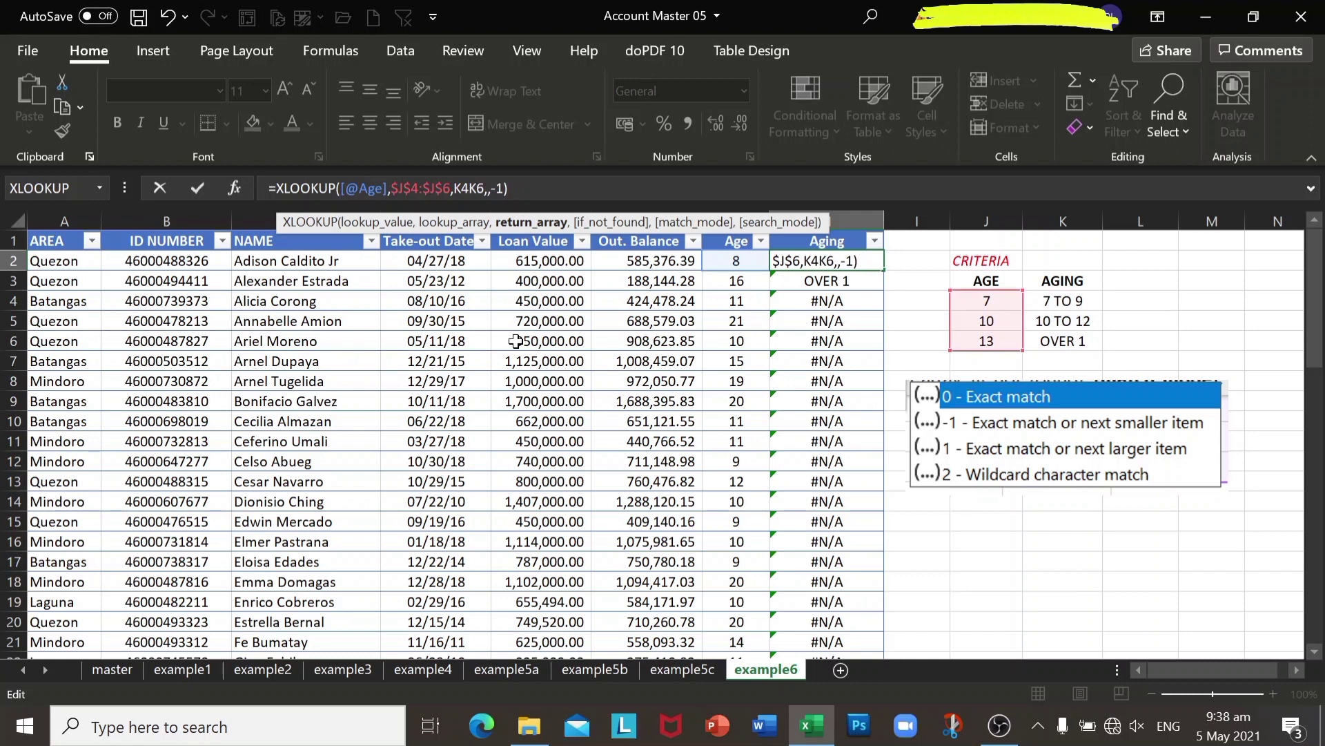
text(:)
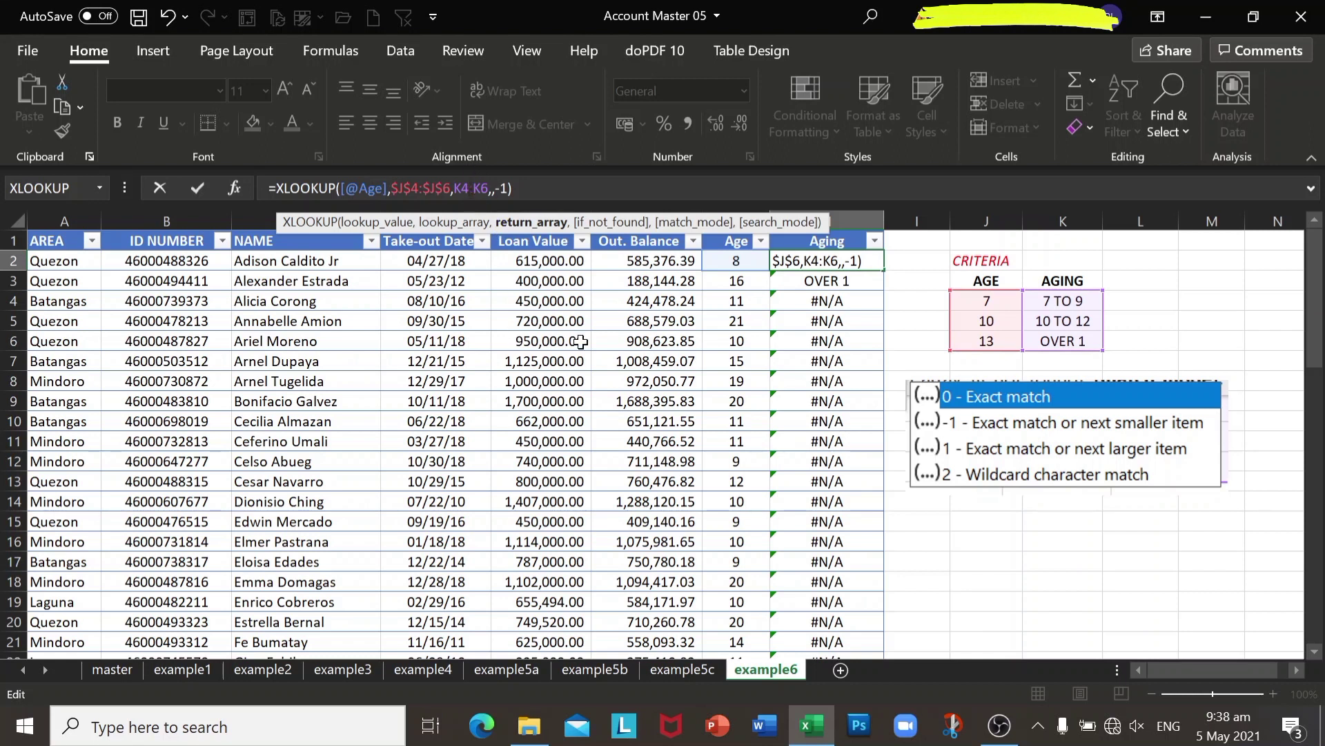
key(F4)
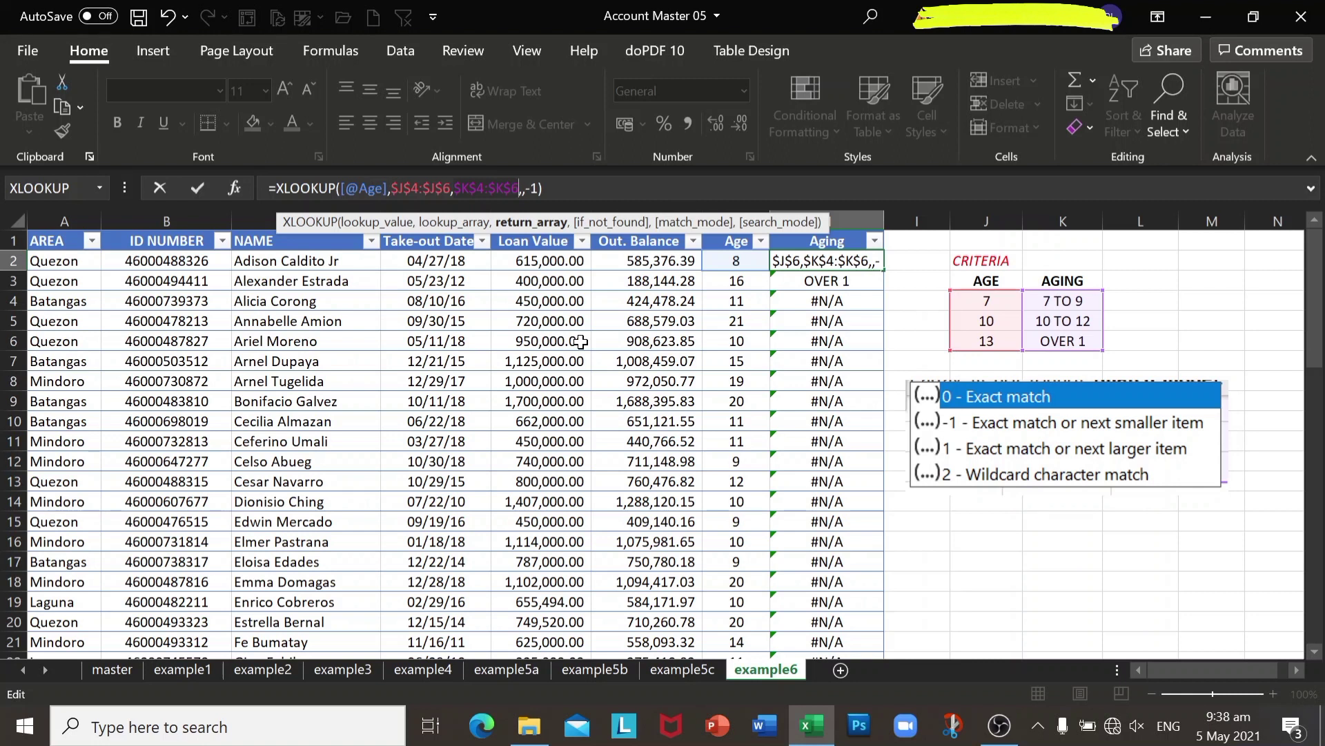
key(Return)
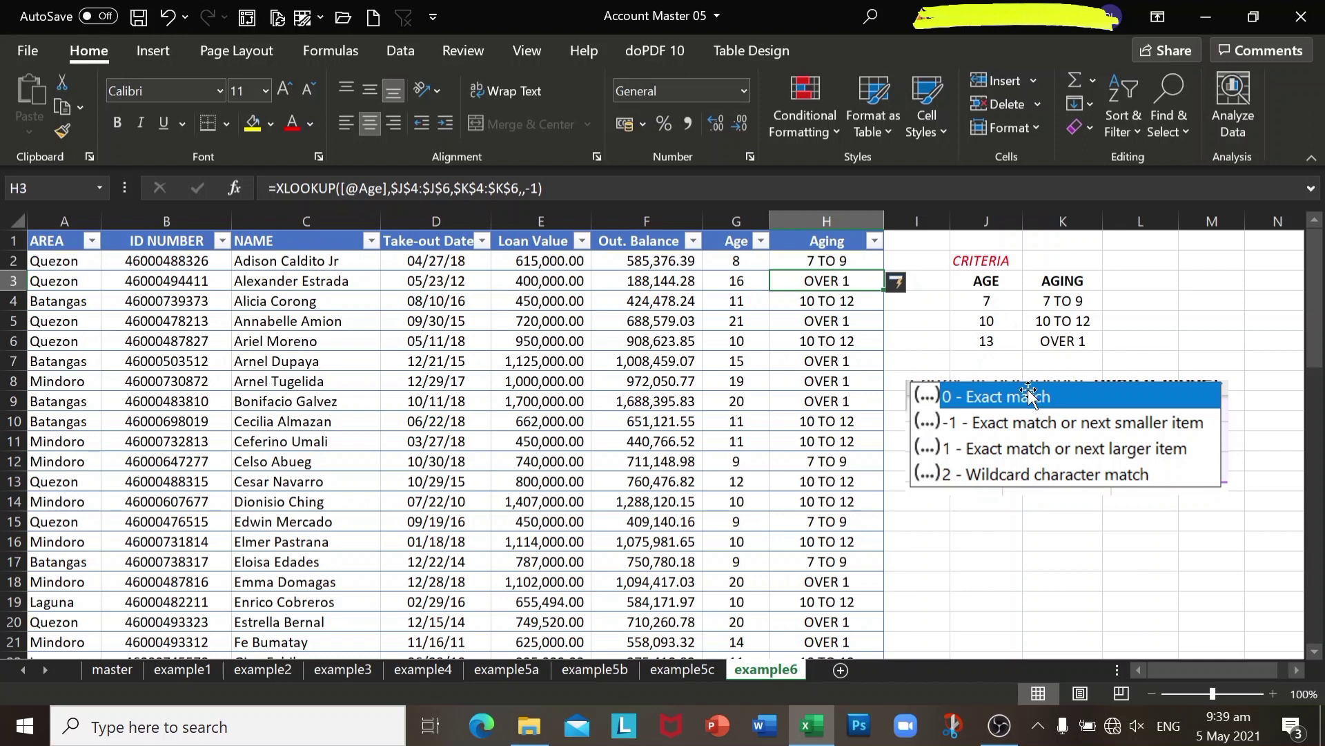
click(761, 241)
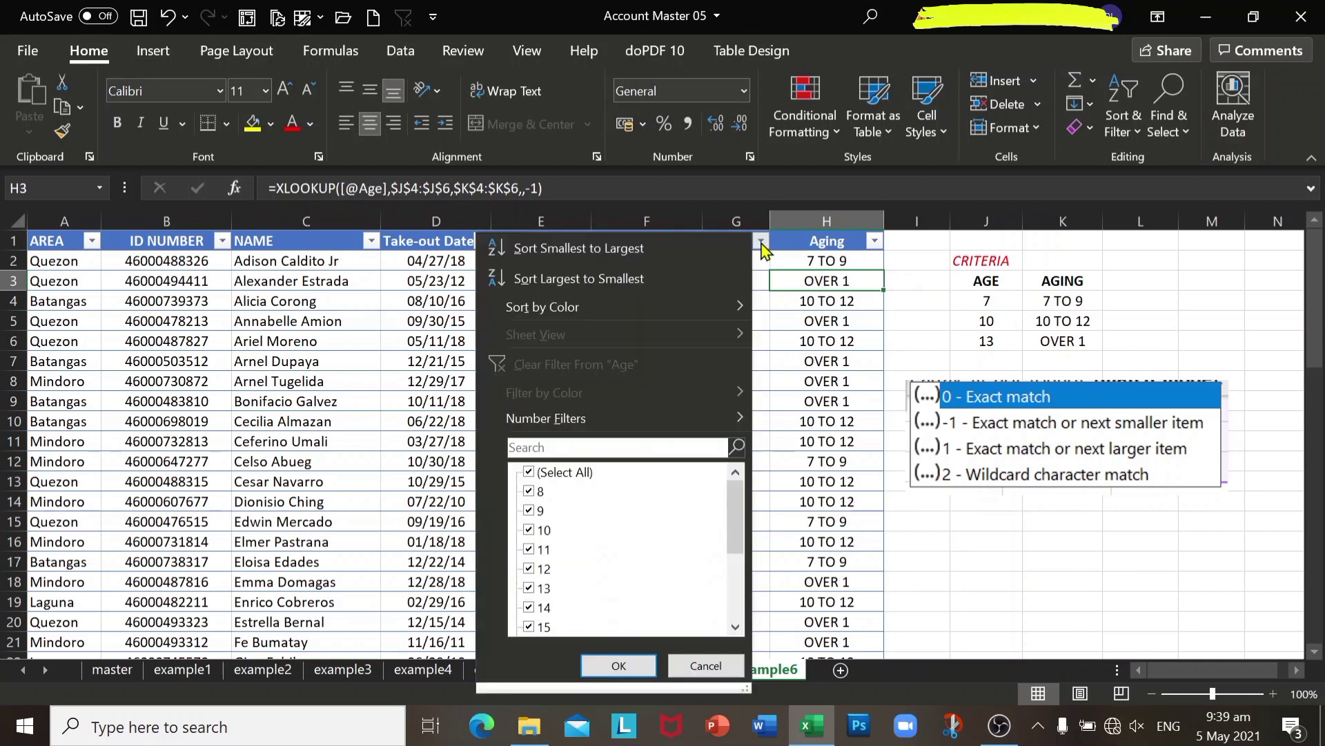
click(705, 666)
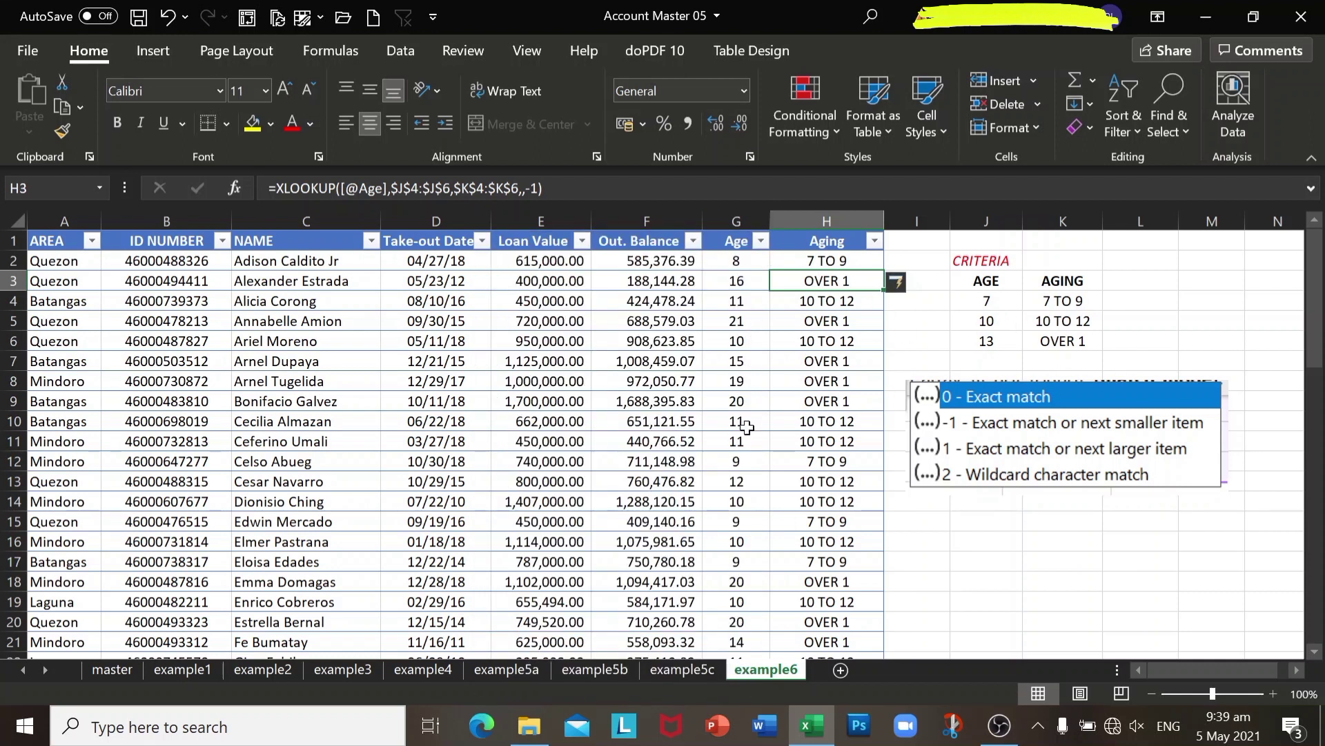
click(825, 365)
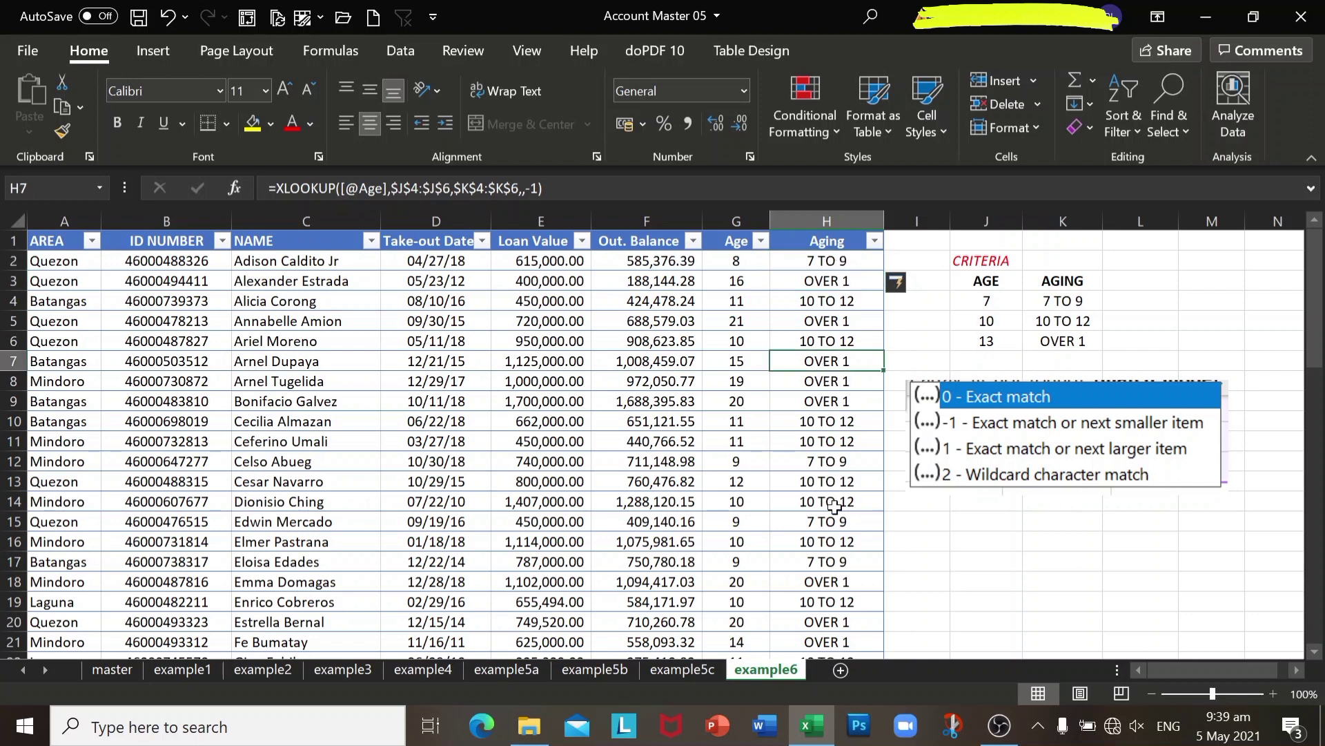
click(834, 521)
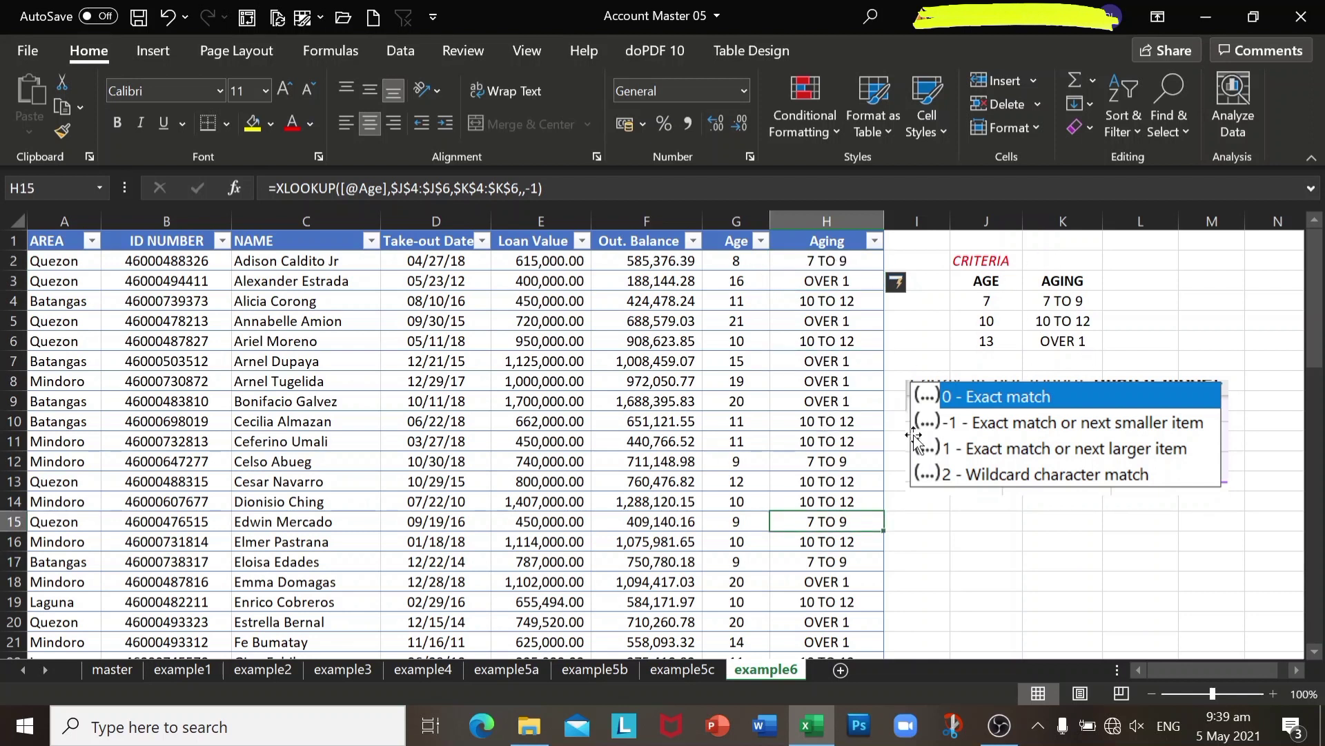
scroll(863, 556, down, 8)
scroll(853, 564, up, 8)
click(731, 263)
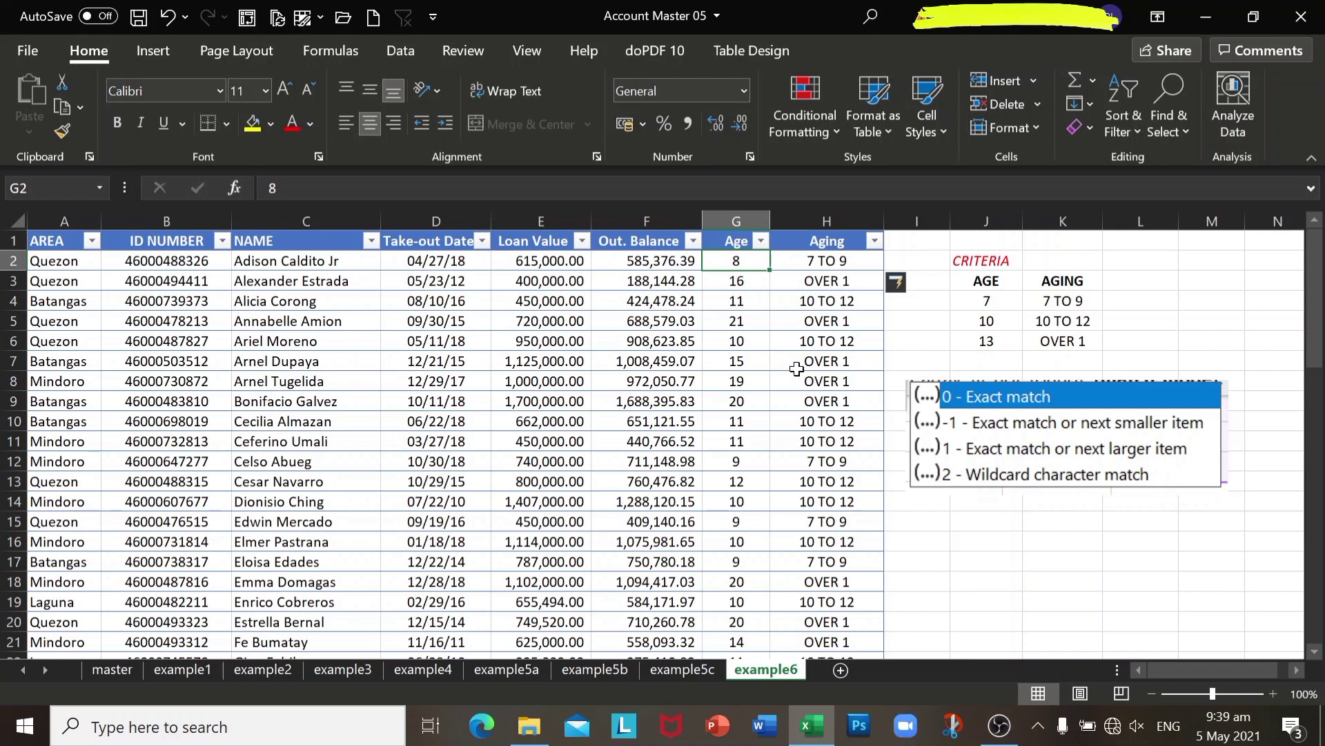
Enter ages 13 in G2 and 8 in G3, then check H3's recalculated bracket reads 7 TO 9
text(13)
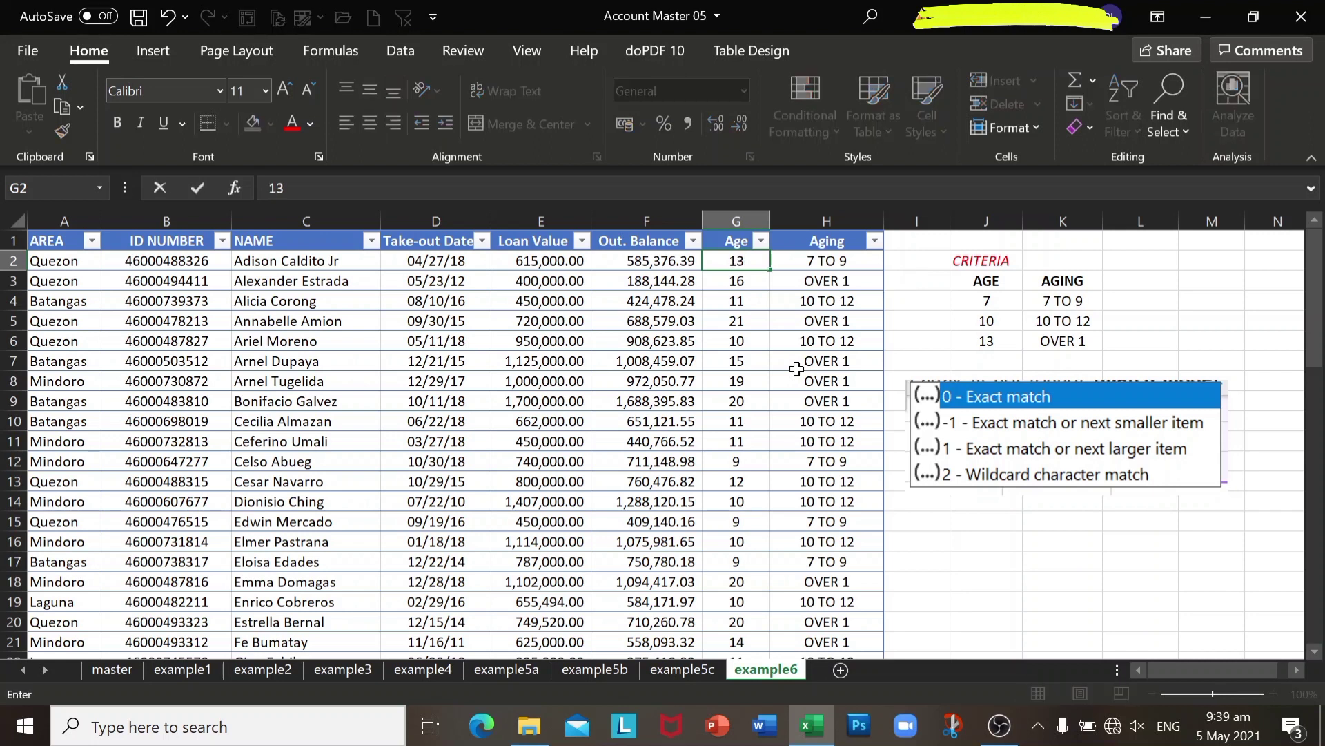
key(Return)
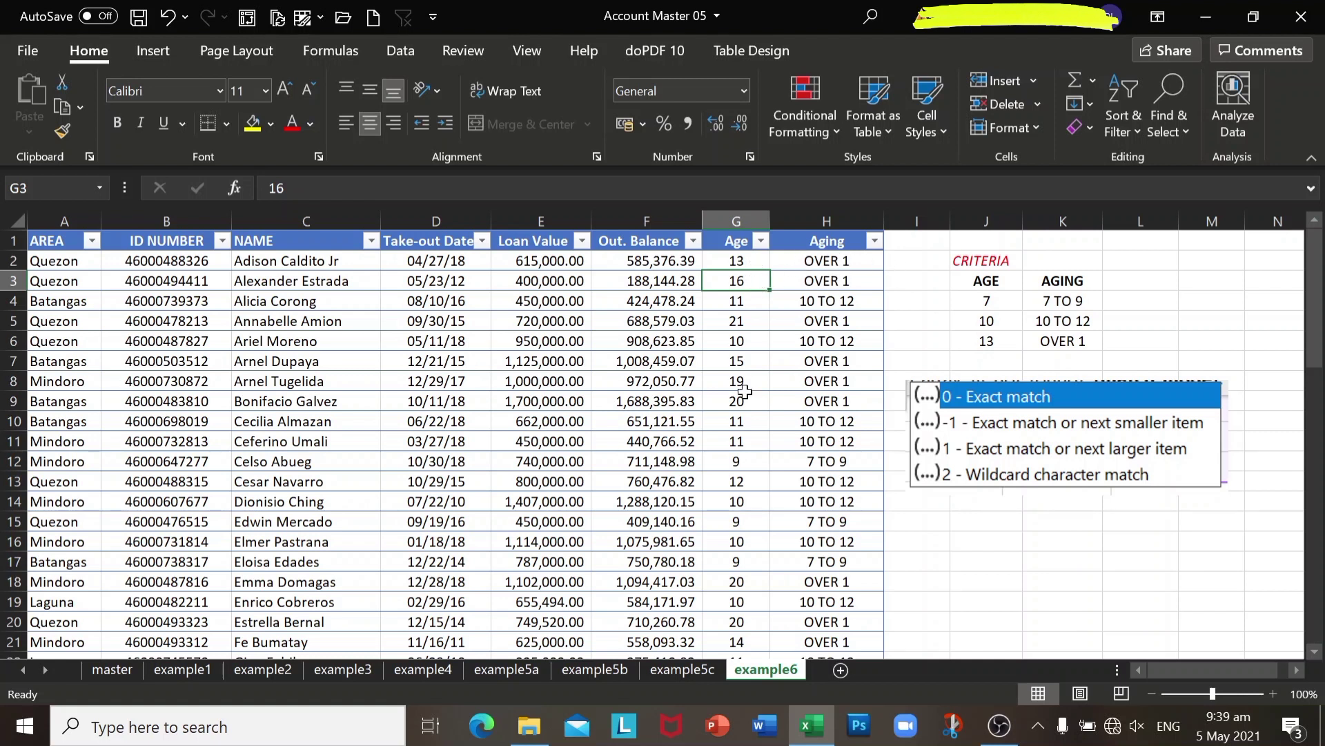
text(8)
key(Return)
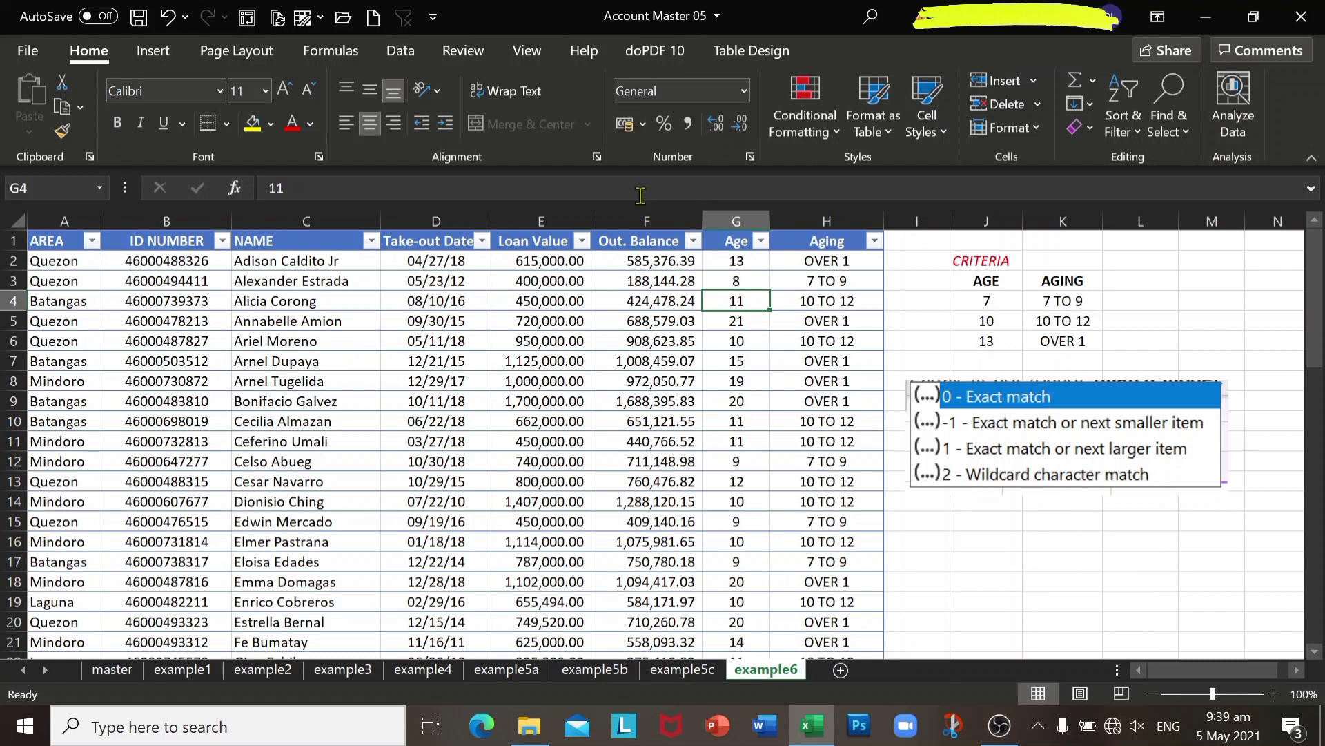
click(800, 283)
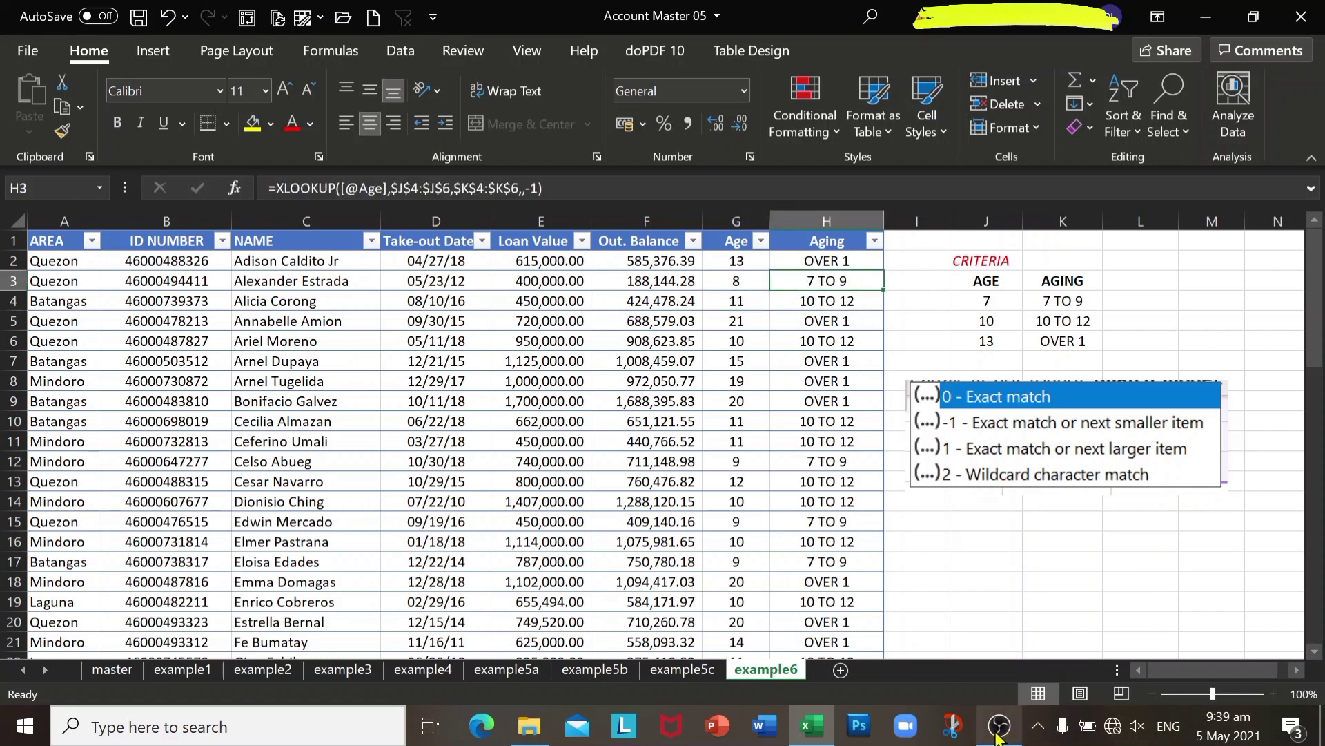
mouse_move(998, 738)
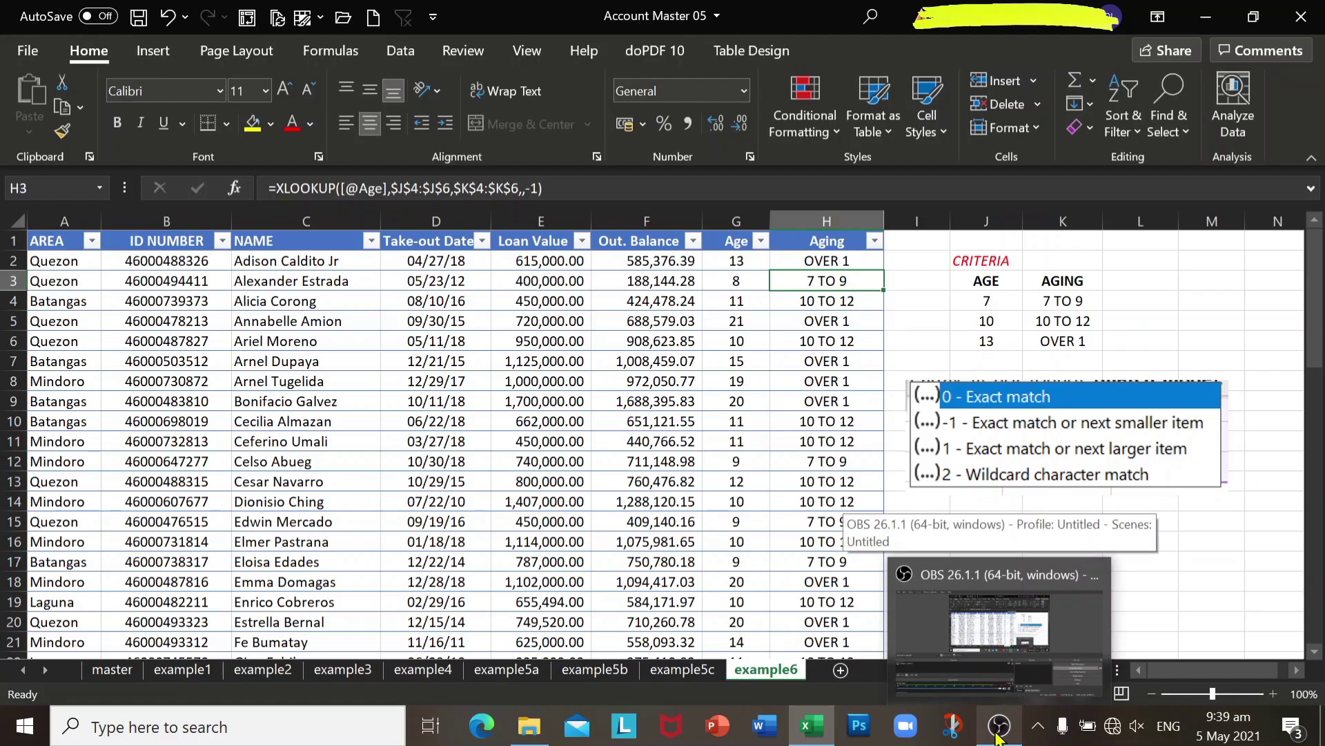